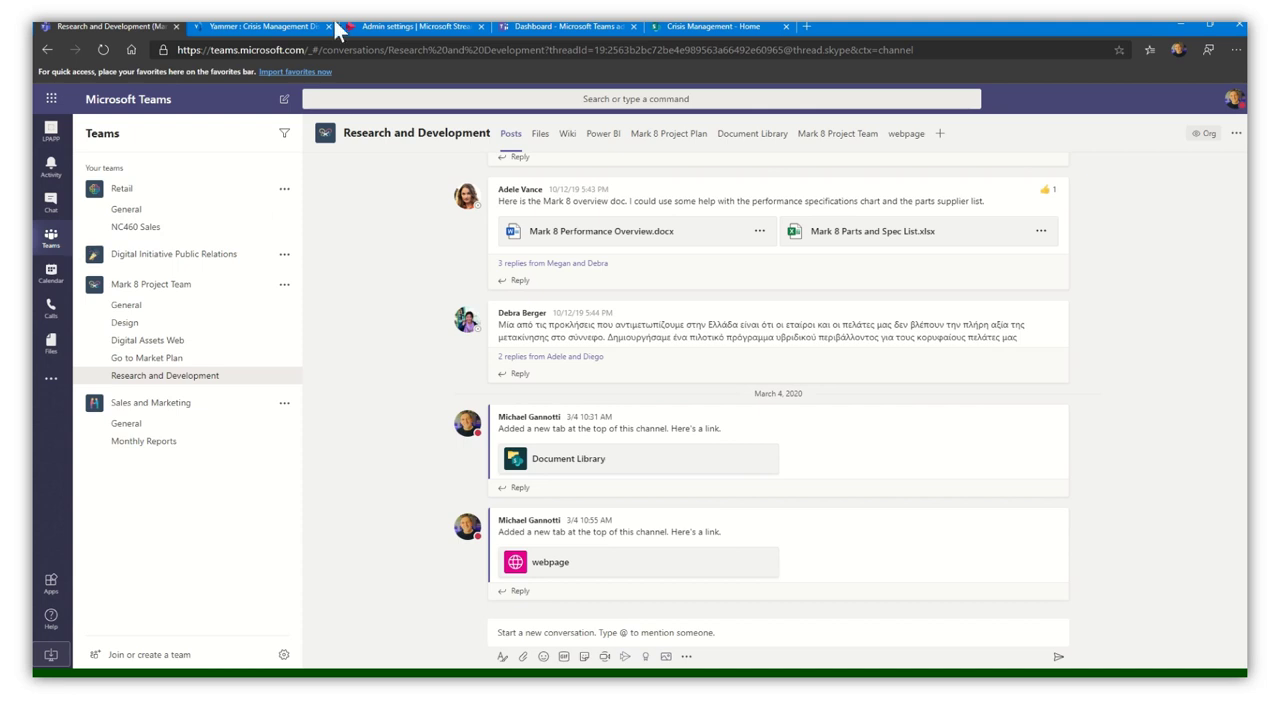
- From the Teams calendar, choose Live event under the New meeting menu
left_click(57, 282)
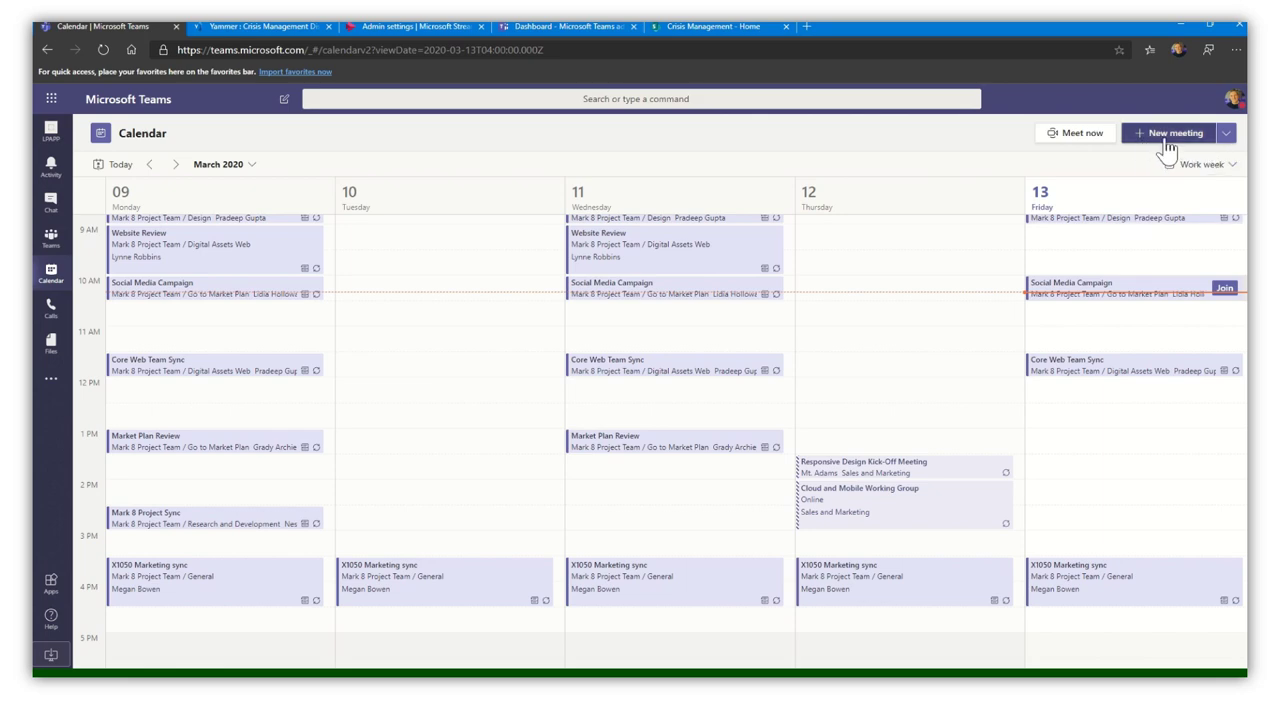
left_click(1227, 133)
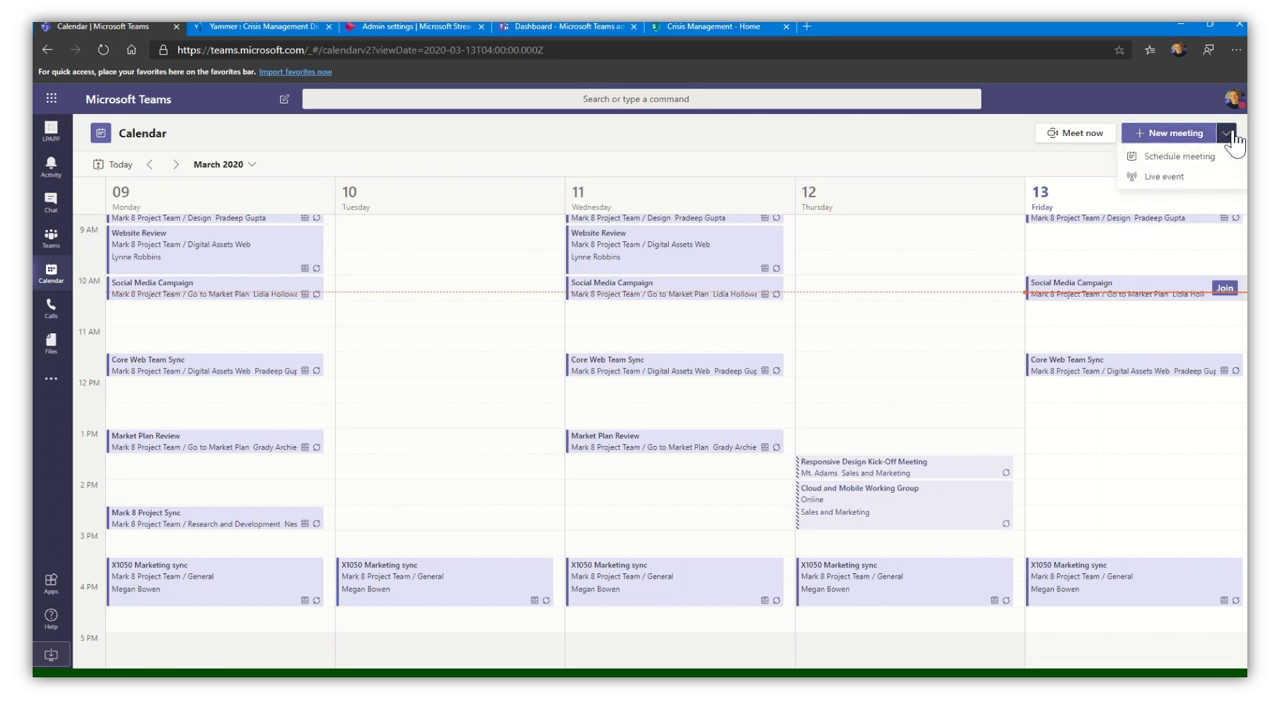
left_click(1166, 177)
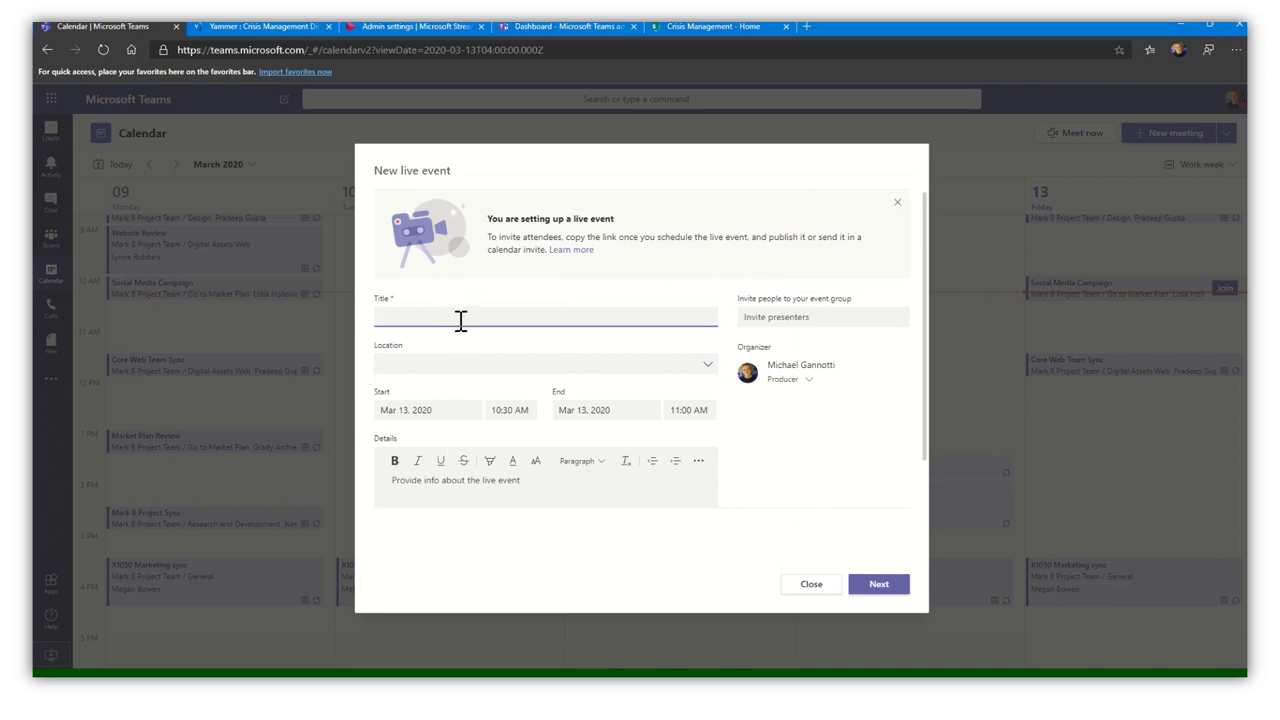
- Title the event 'Executive Live Event', date it March 14, and begin details and presenters
type("Executive Live Event")
left_click(391, 412)
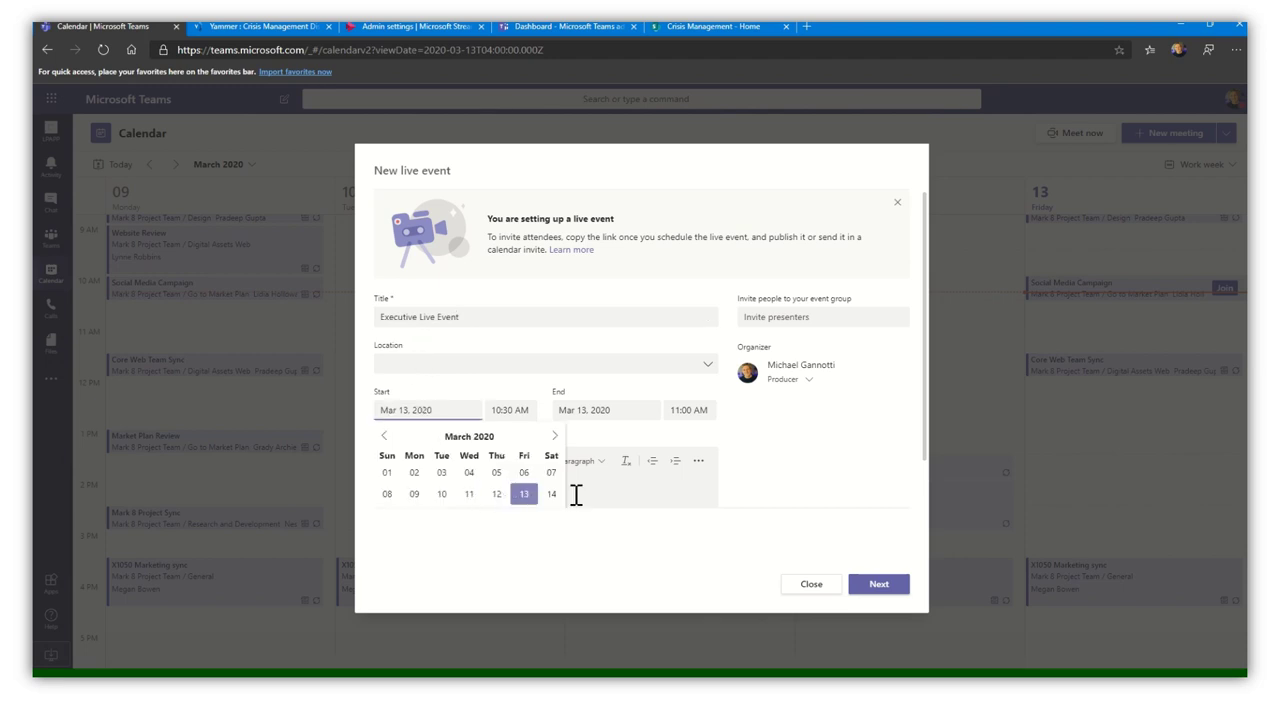
left_click(551, 494)
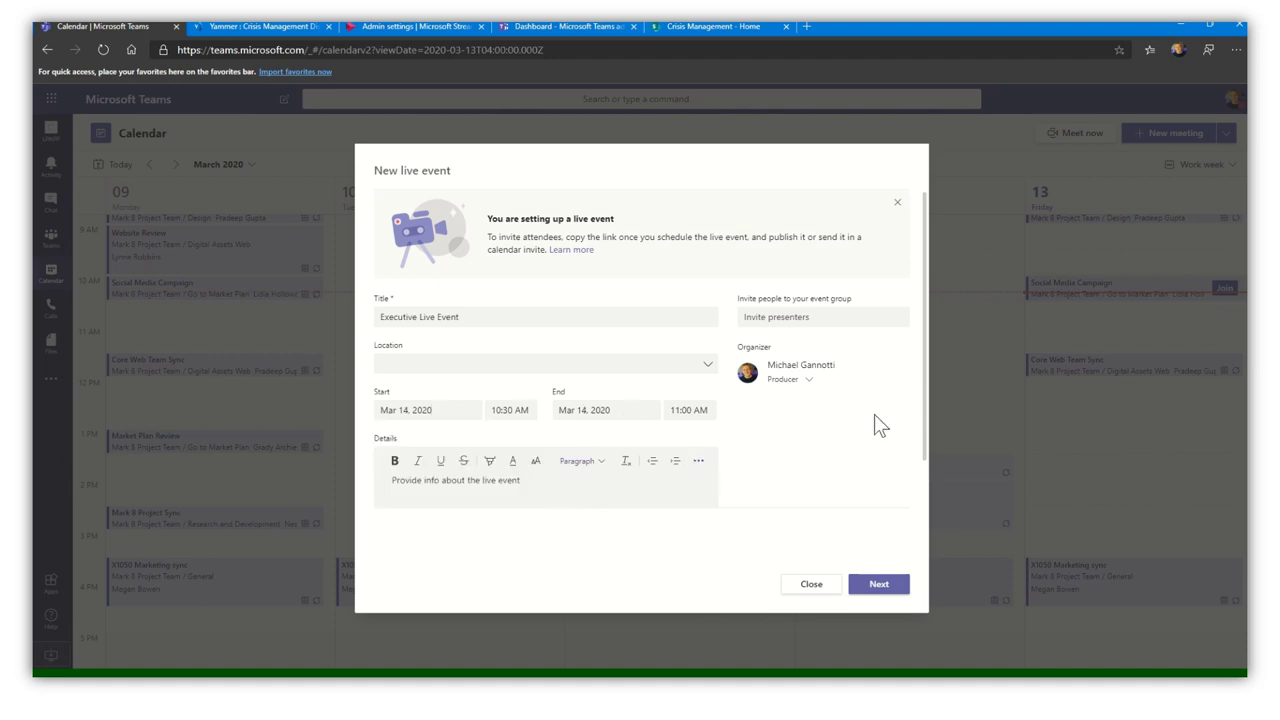
left_click(507, 497)
left_click(789, 316)
- Continue to permissions with Org-wide access and review the Teams production options
left_click(876, 588)
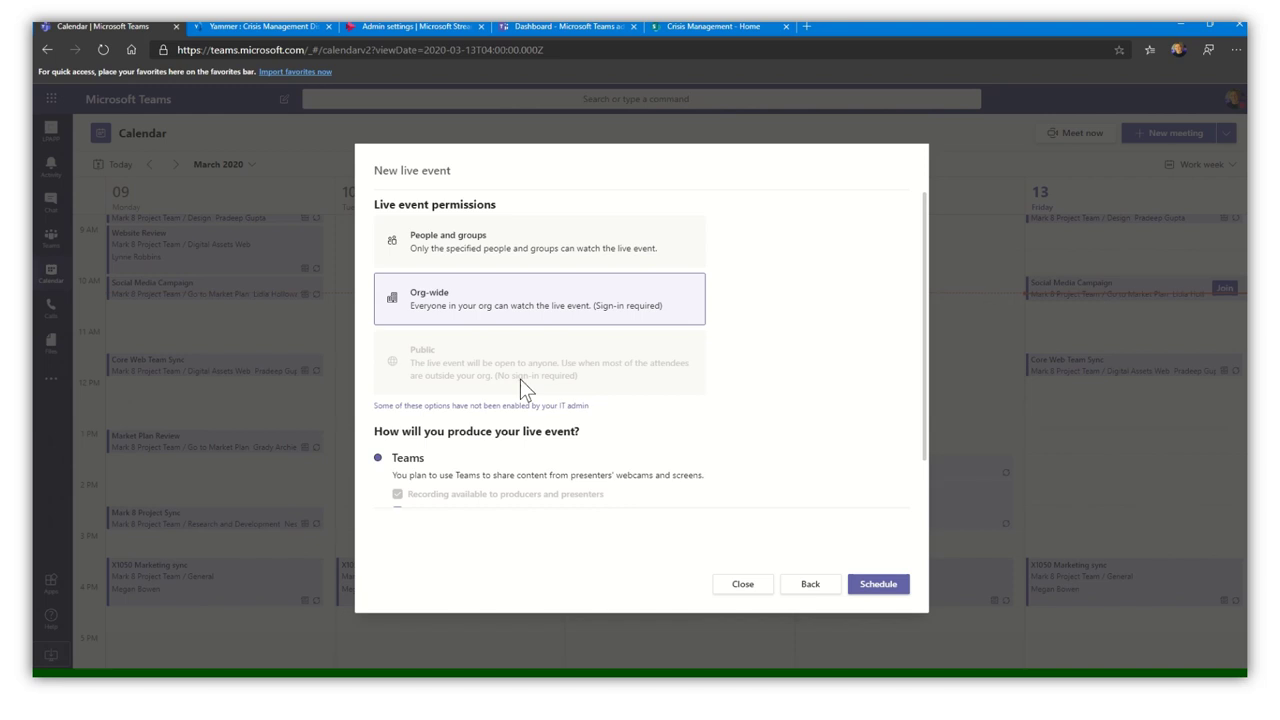
scroll(765, 352, "down", 1)
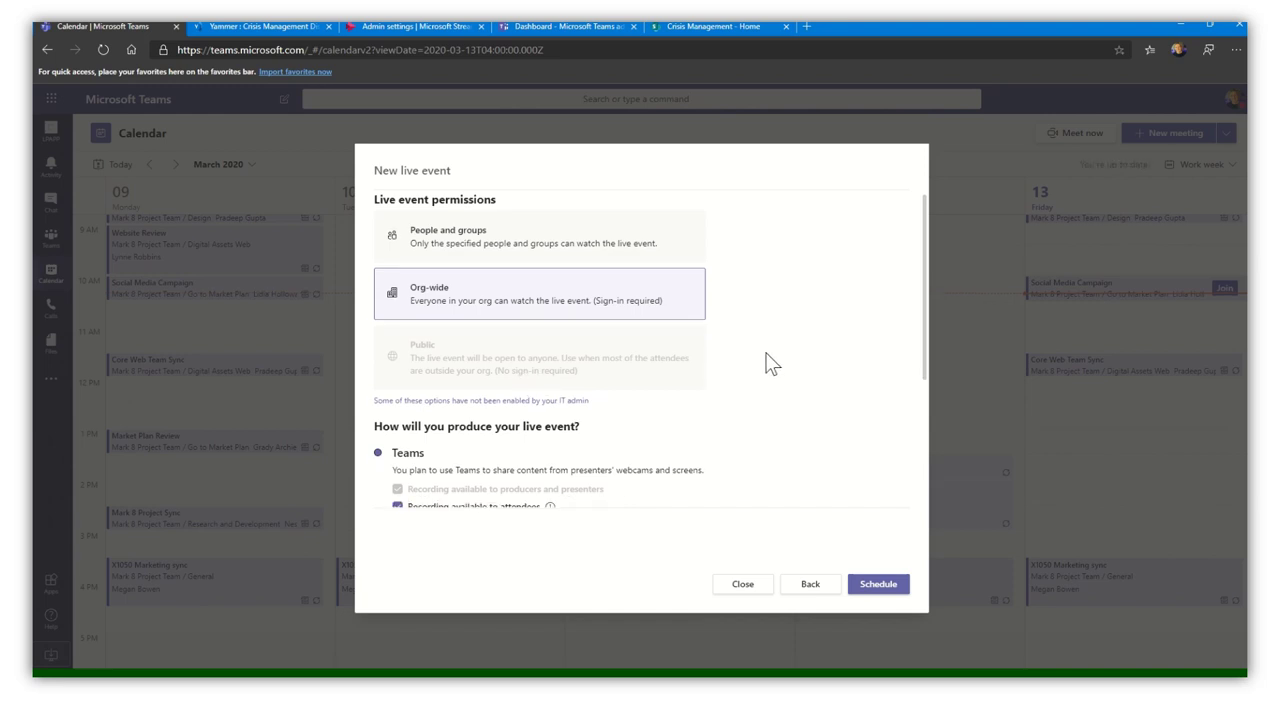
scroll(767, 362, "down", 2)
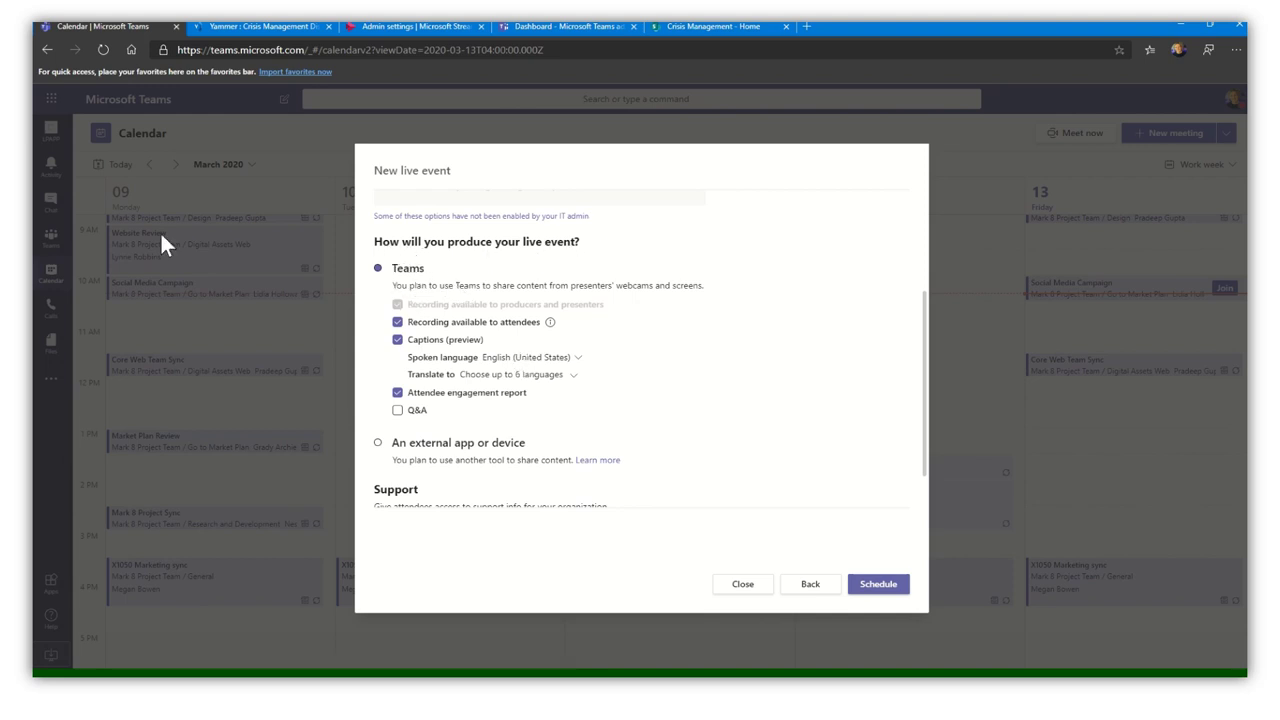
scroll(430, 340, "down", 2)
scroll(575, 287, "up", 1)
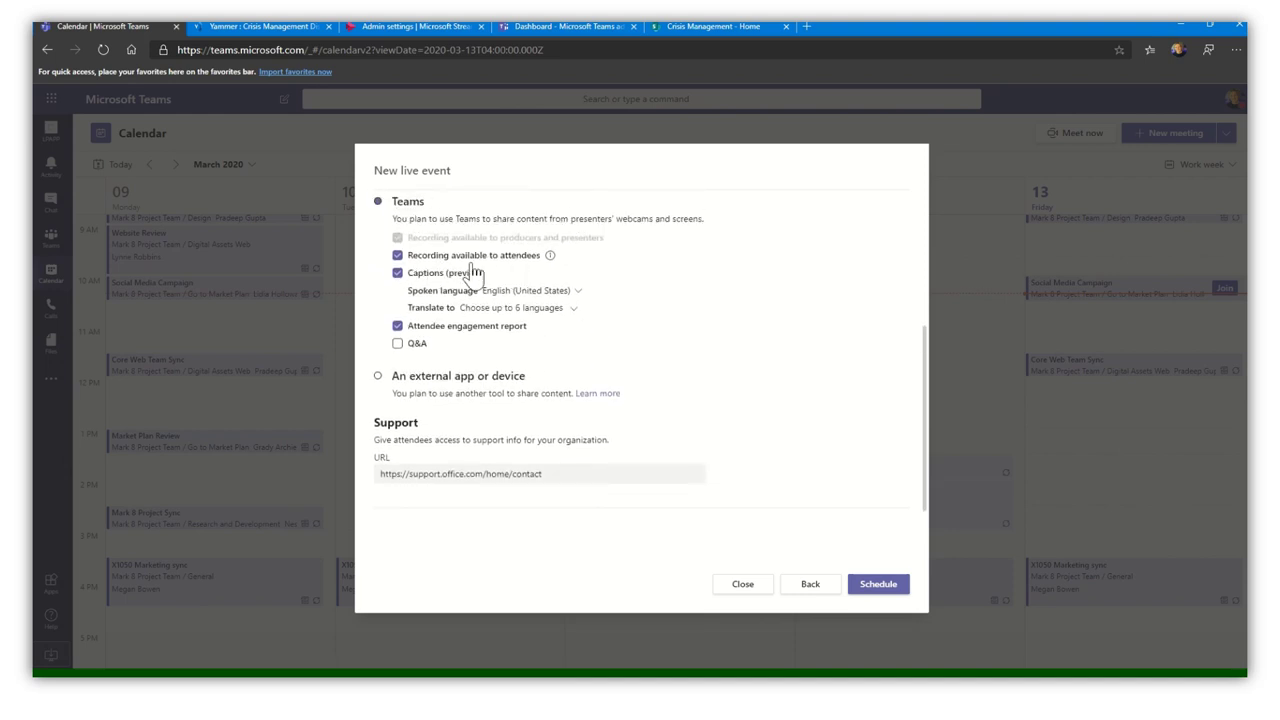
mouse_move(556, 262)
- Add caption translations: Chinese (Simplified, PRC), French (France), Italian (Italy), Malay (Malaysia), Maltese (Malta)
left_click(563, 310)
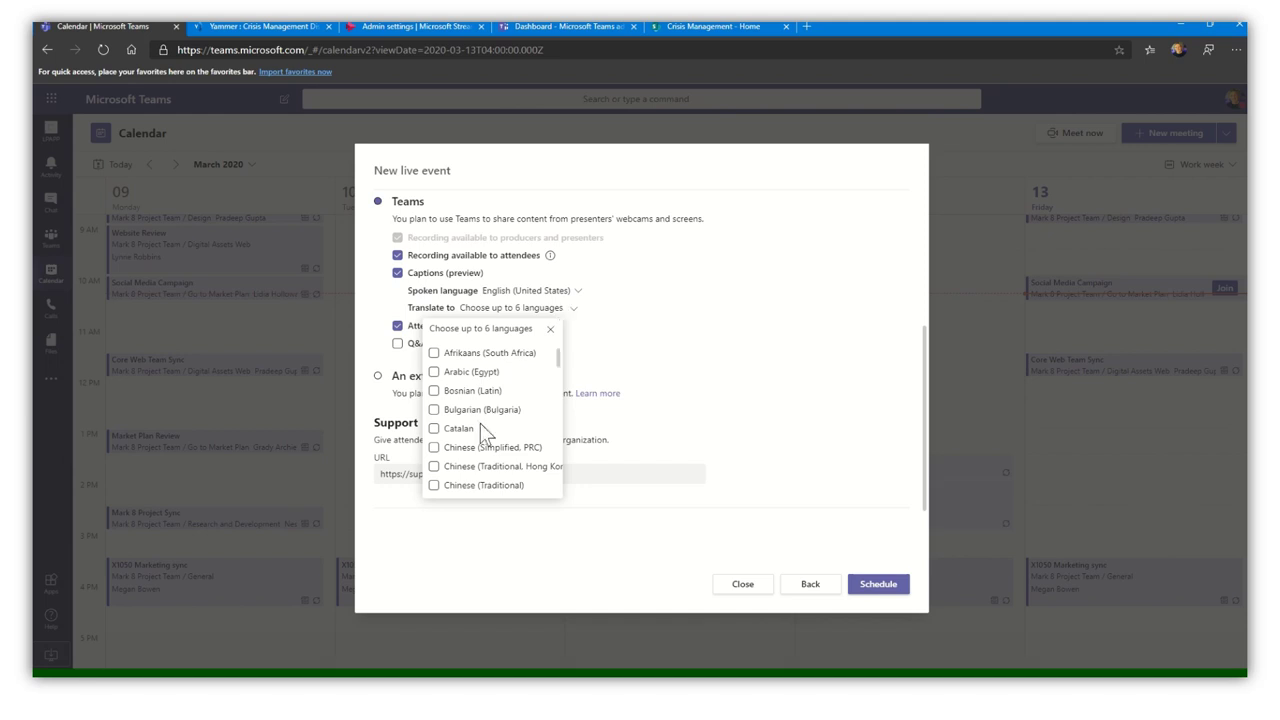
left_click(434, 448)
scroll(462, 458, "down", 3)
scroll(469, 466, "down", 1)
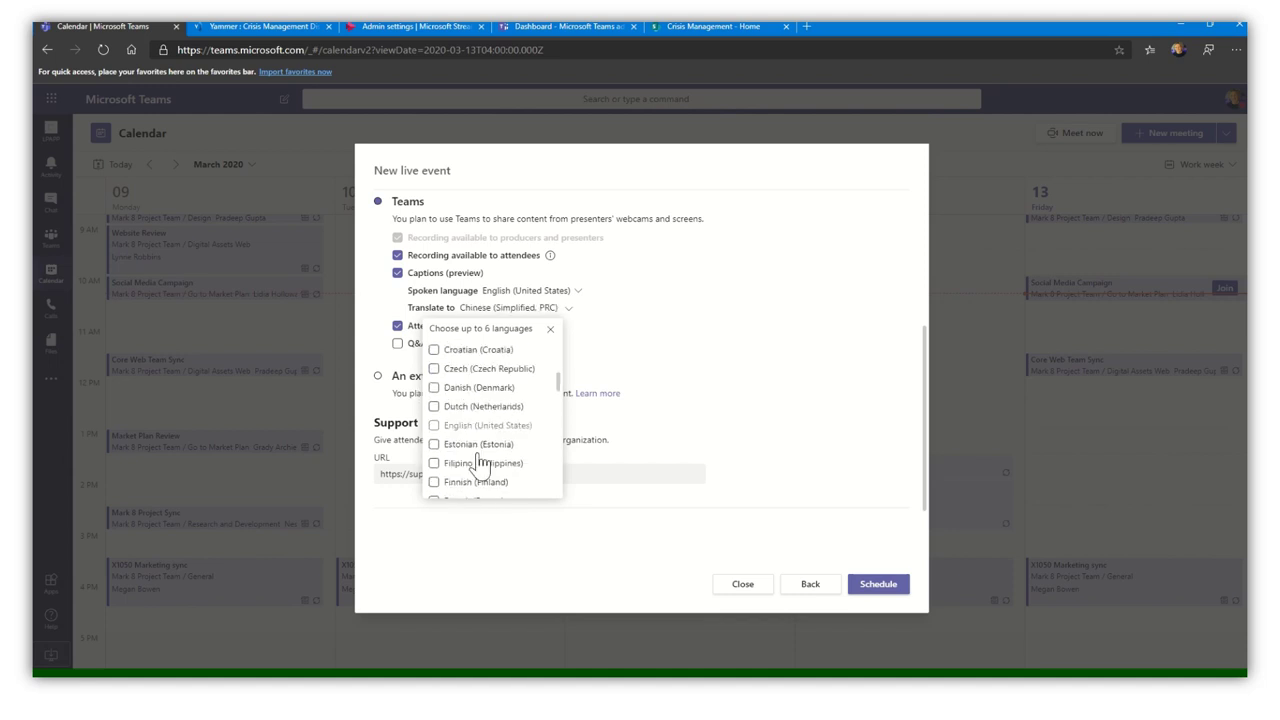
left_click(433, 496)
scroll(519, 470, "down", 3)
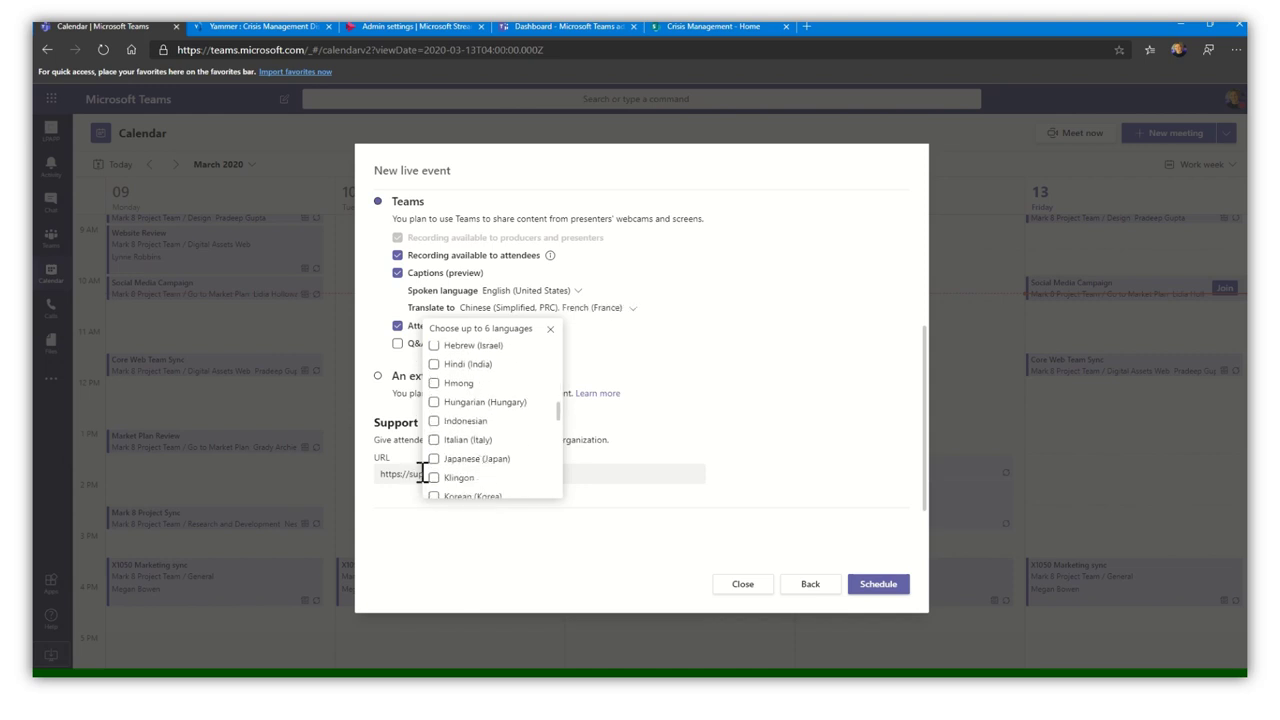
left_click(433, 440)
scroll(518, 467, "down", 3)
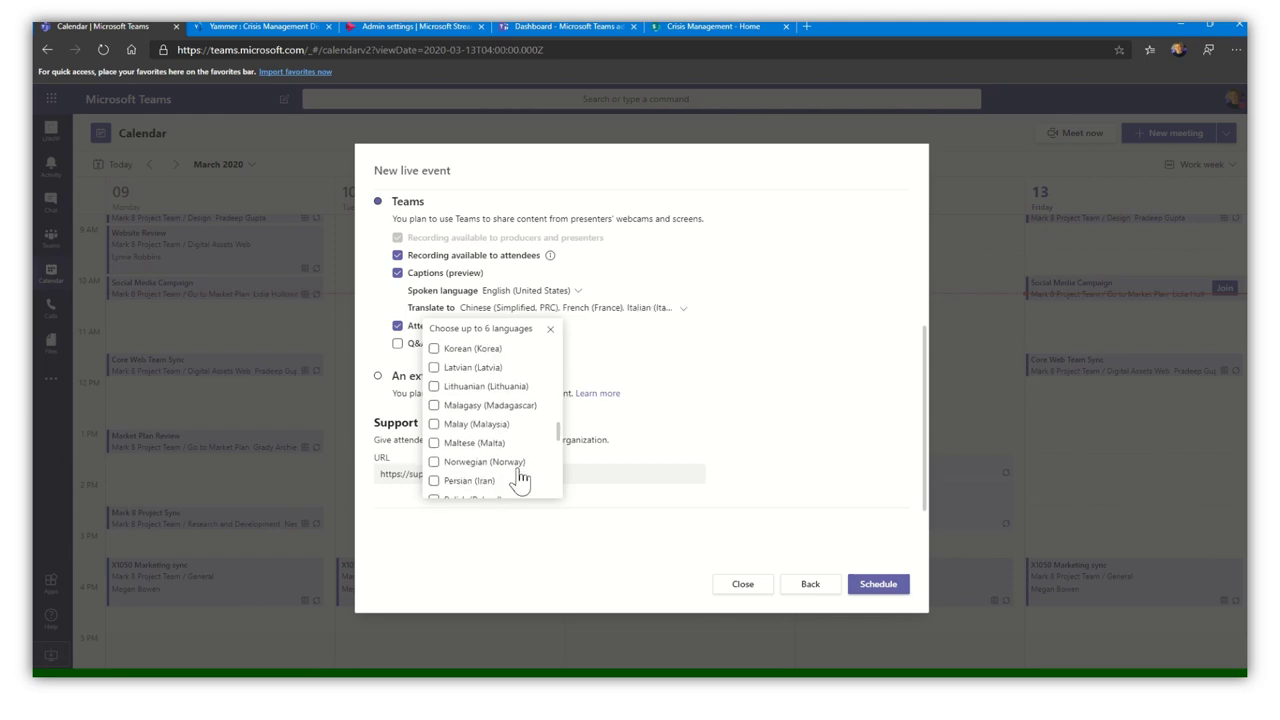
left_click(434, 424)
left_click(434, 442)
left_click(763, 452)
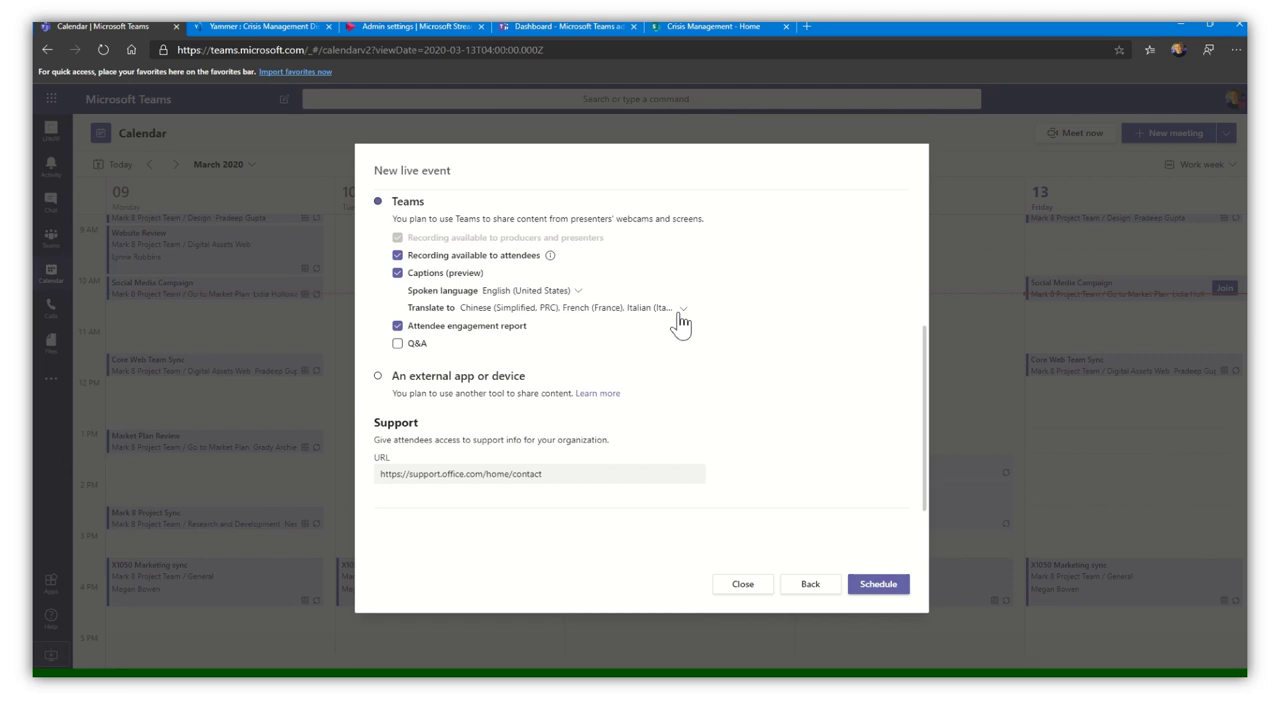
- Tick Q&A under Teams production for the Executive Live Event
left_click(399, 346)
- Schedule the Executive Live Event, copy its attendee link, and return to the calendar
left_click(893, 594)
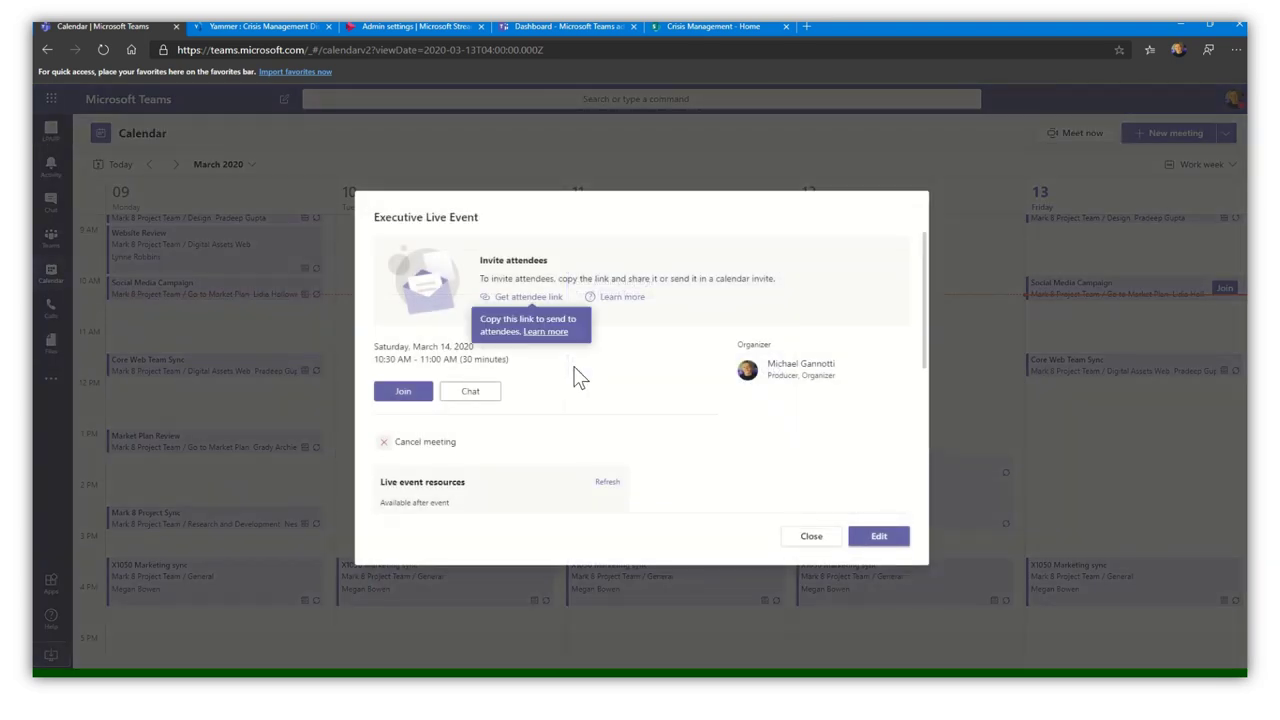
left_click(531, 297)
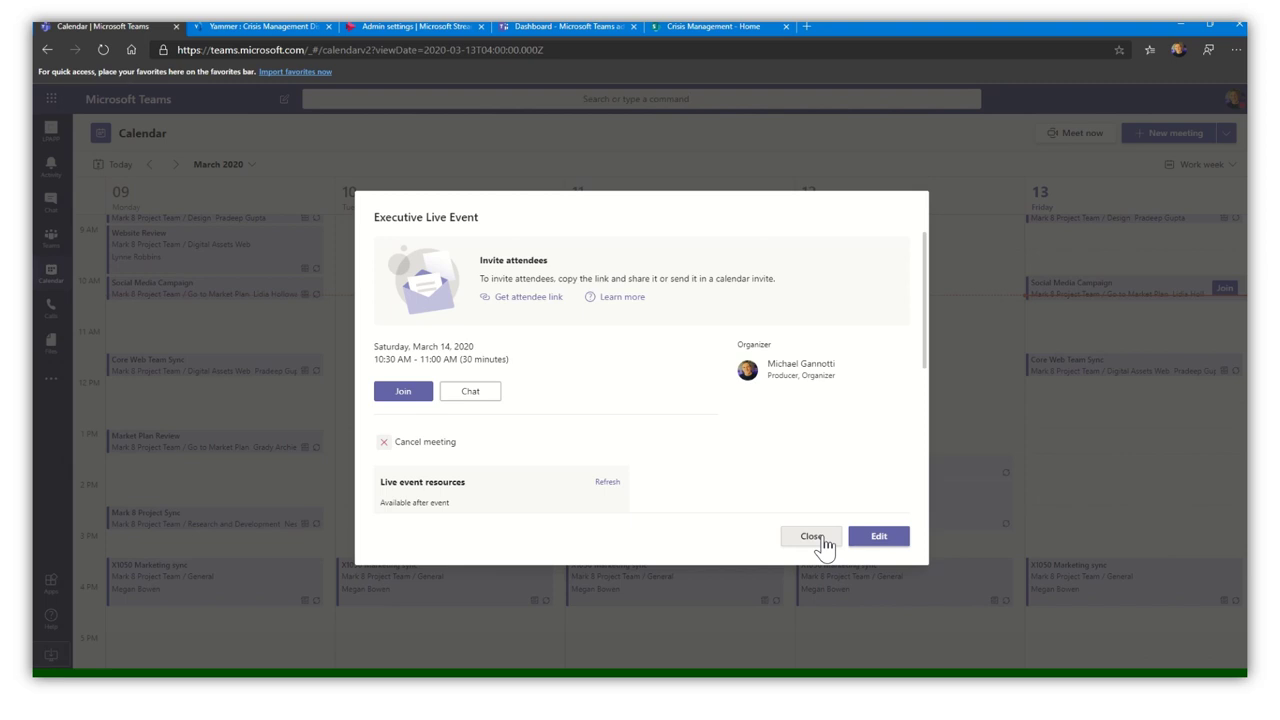
left_click(825, 543)
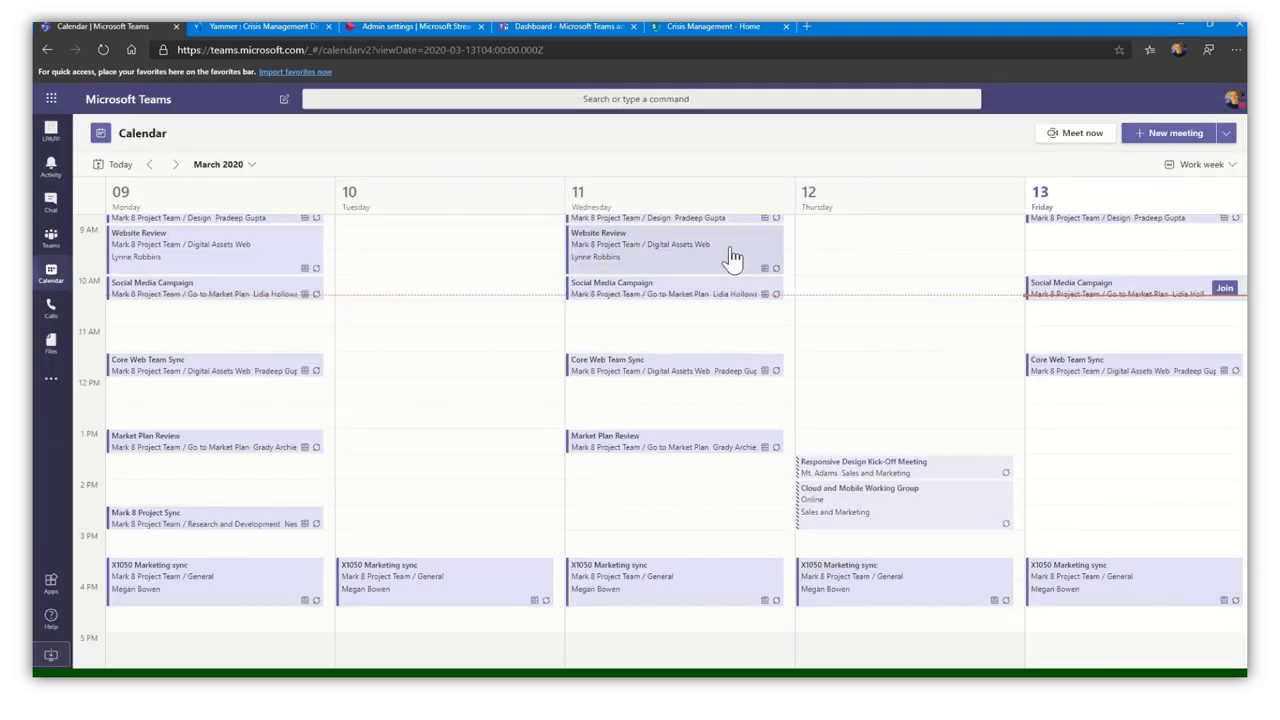
- Load the copied attendee link in a new browser tab
left_click(806, 26)
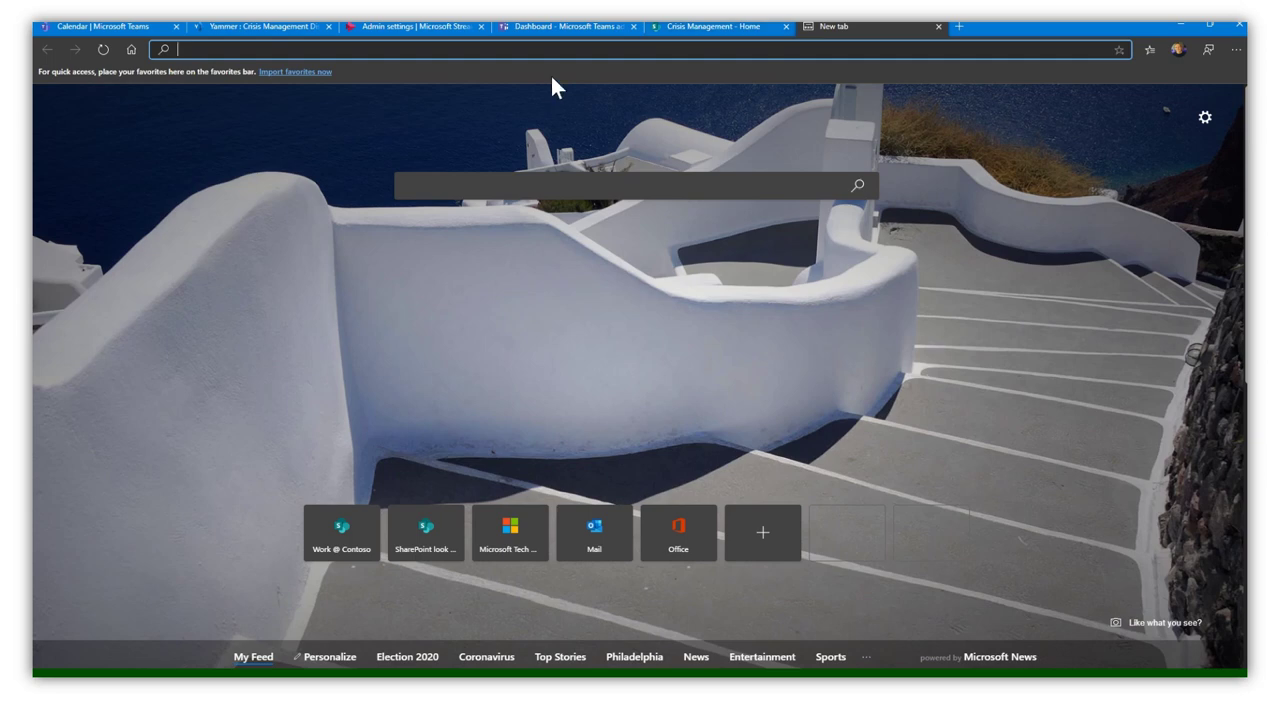
key("ctrl+v")
key("Return")
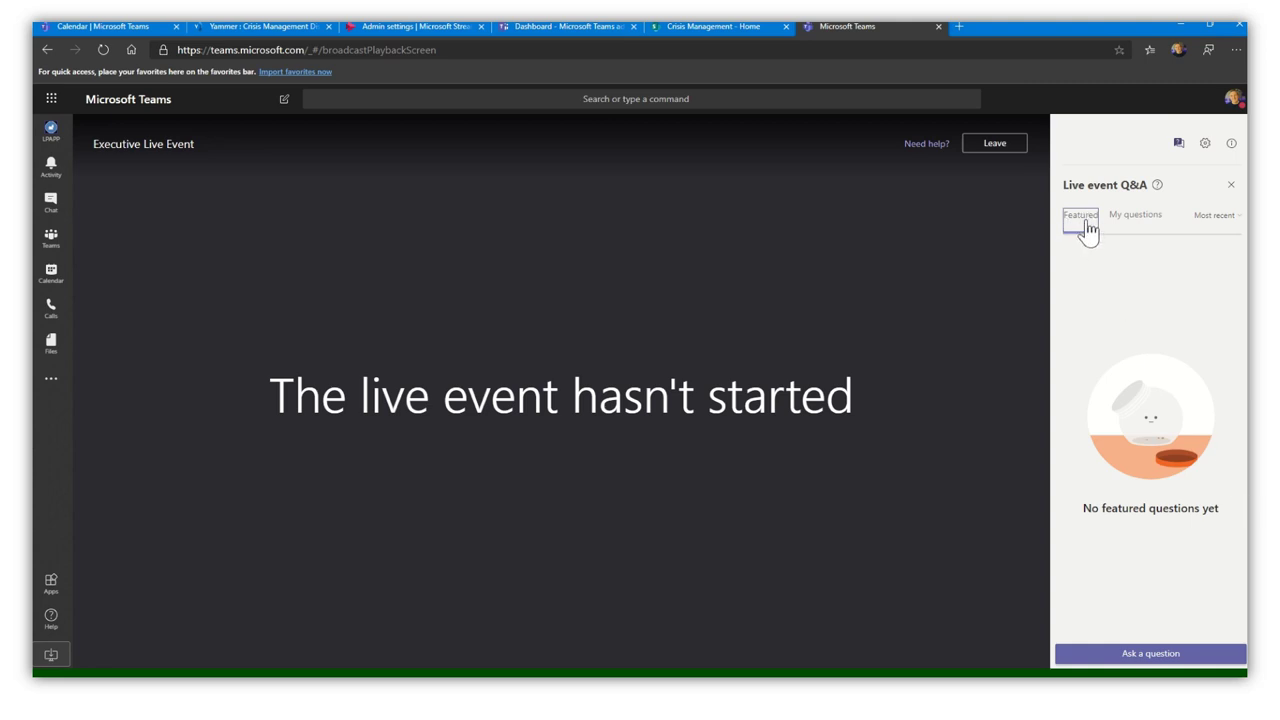
- View My questions in Q&A, start a question, then close the Q&A panel
left_click(1138, 222)
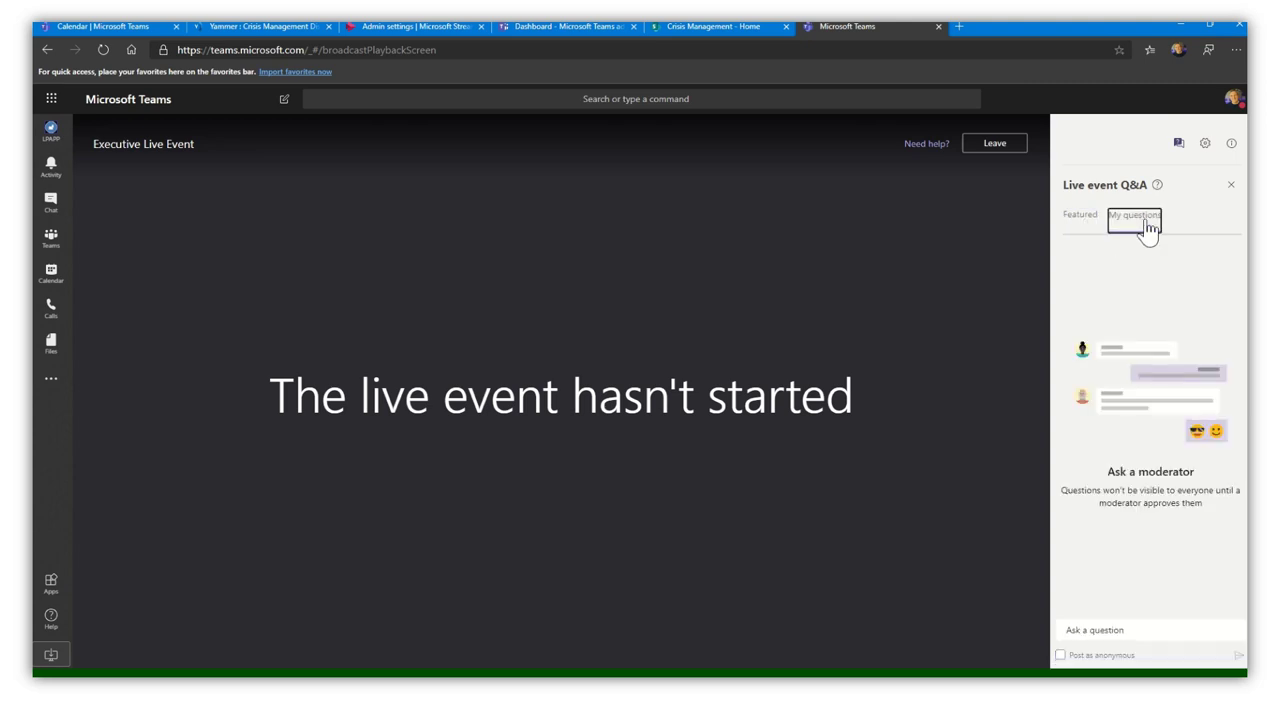
left_click(1107, 630)
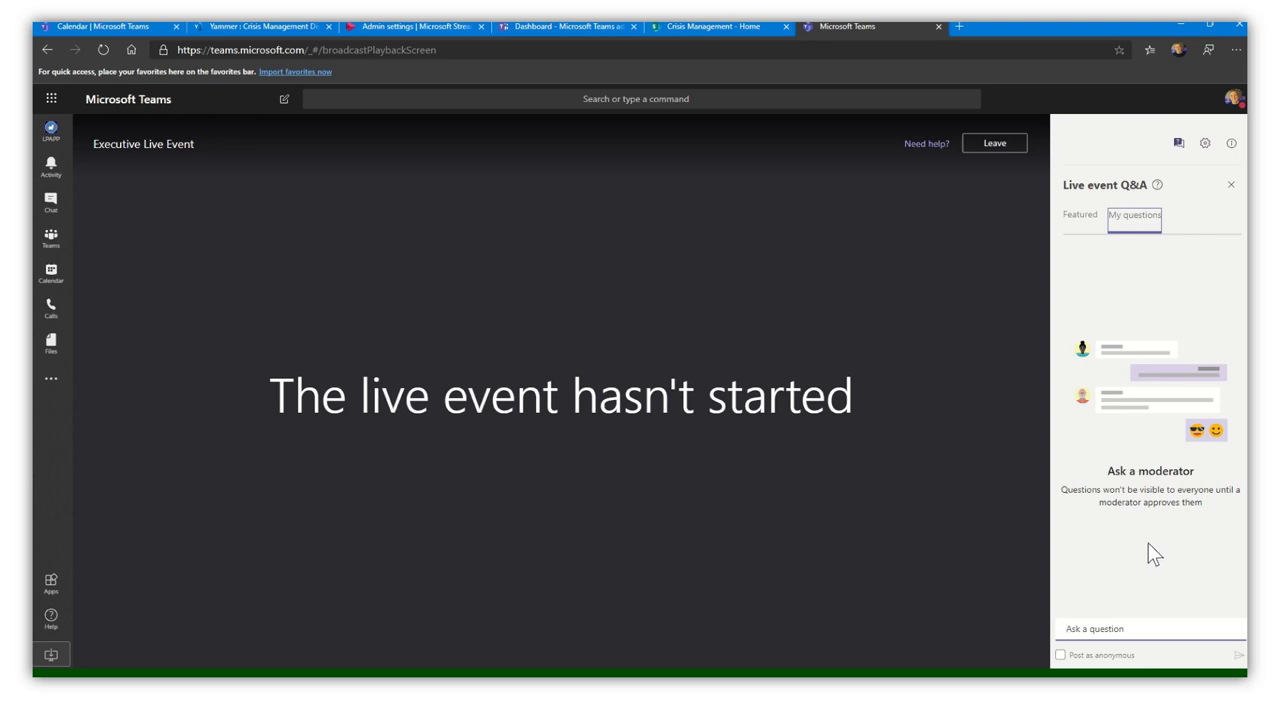
left_click(1232, 186)
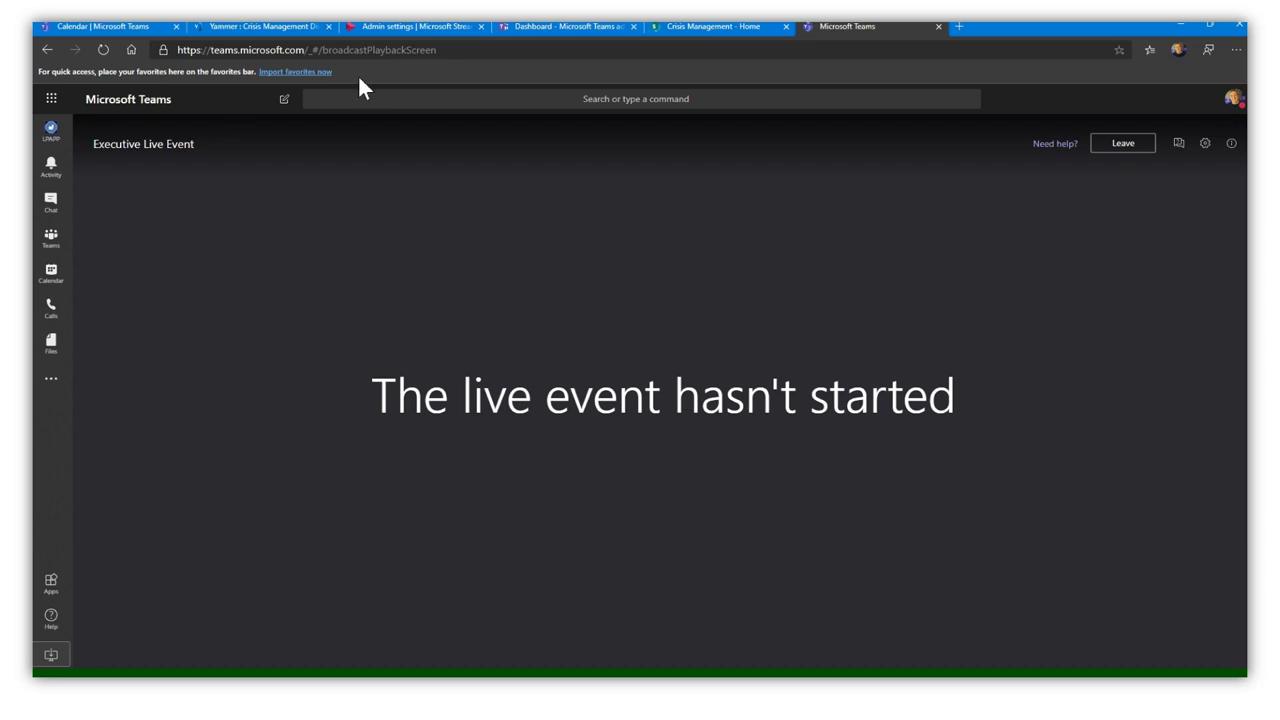
- Close the event viewer tab and show Yammer's Crisis Management Discussions group
left_click(938, 26)
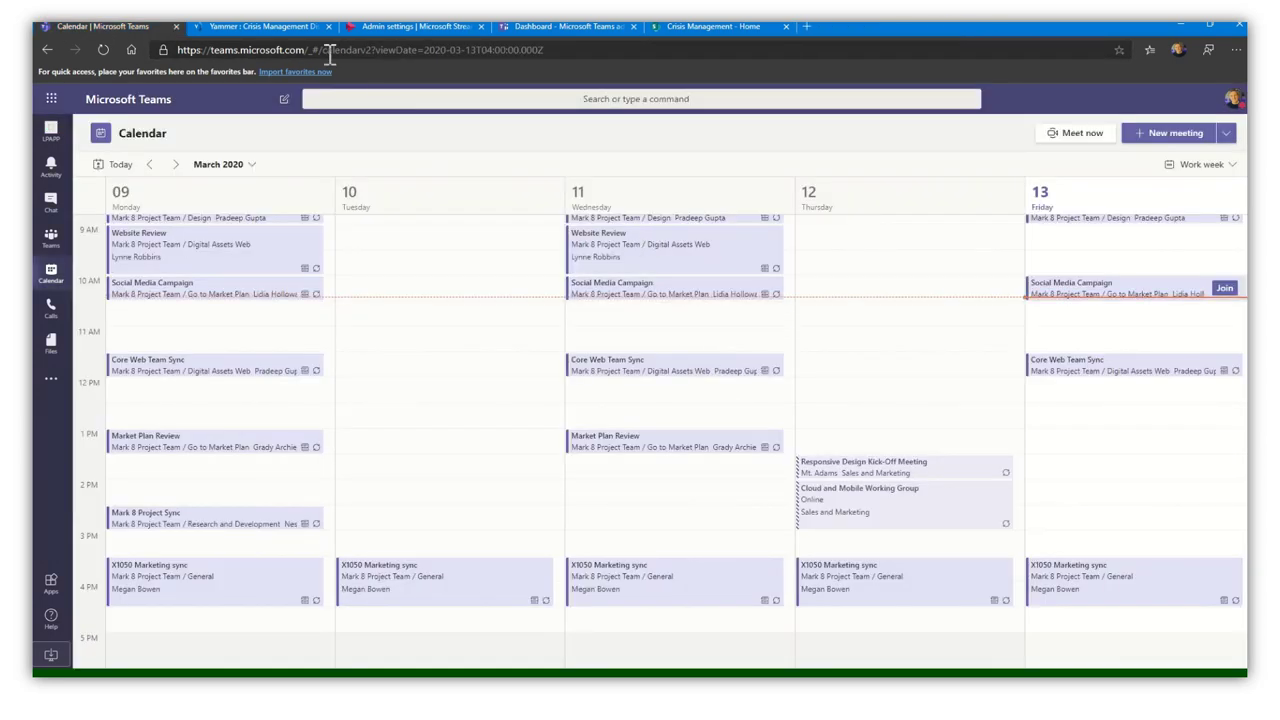
left_click(257, 28)
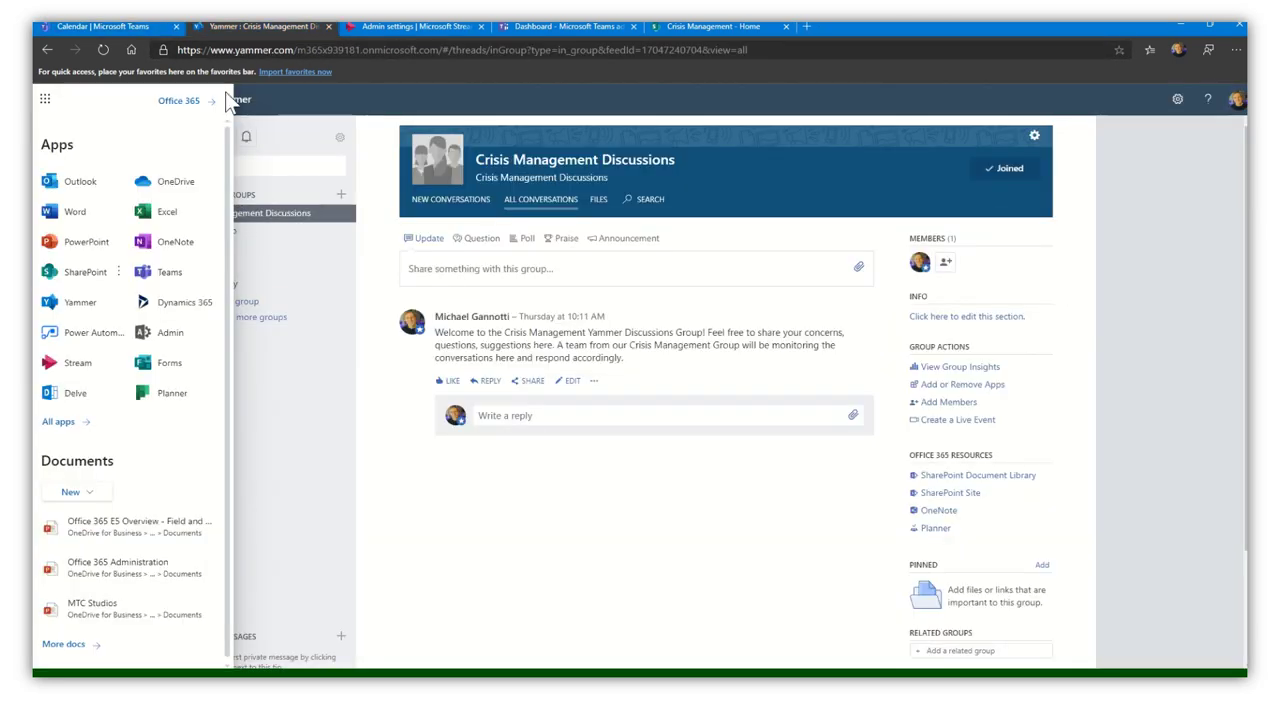
left_click(297, 109)
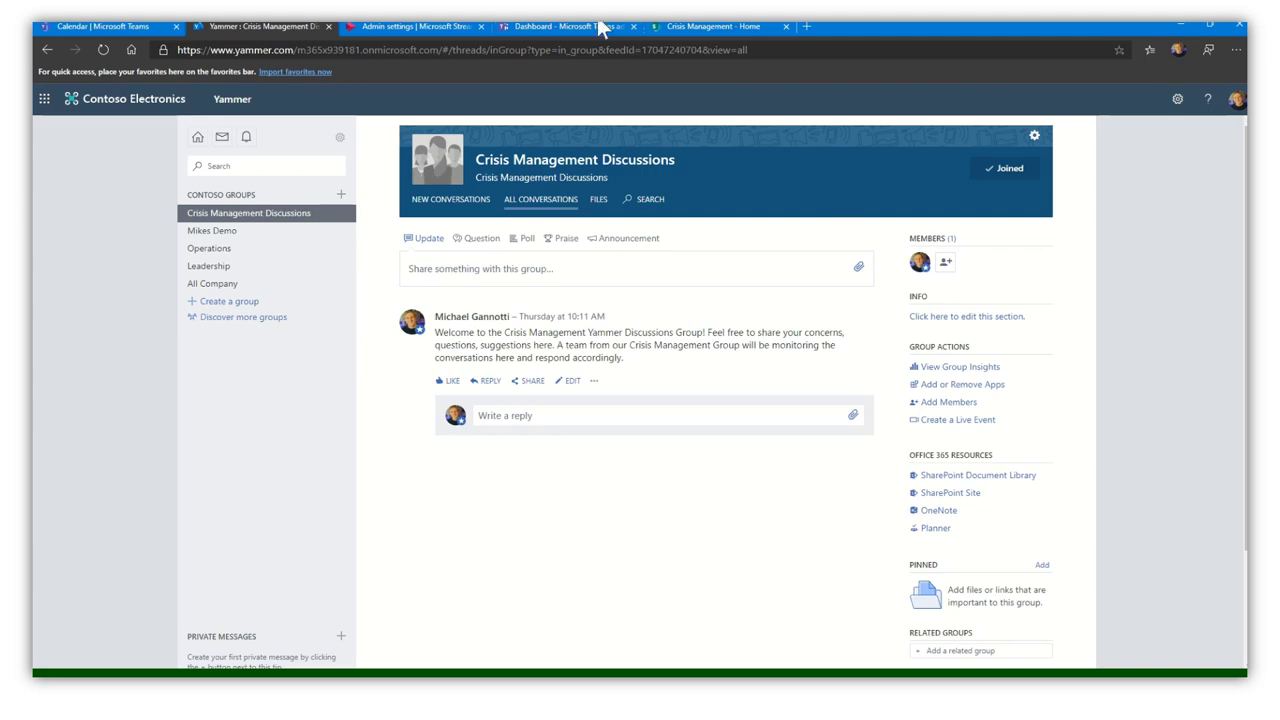
- Show the Crisis Management - Home SharePoint page and scroll through its feeds and back
left_click(736, 26)
scroll(1130, 343, "down", 1)
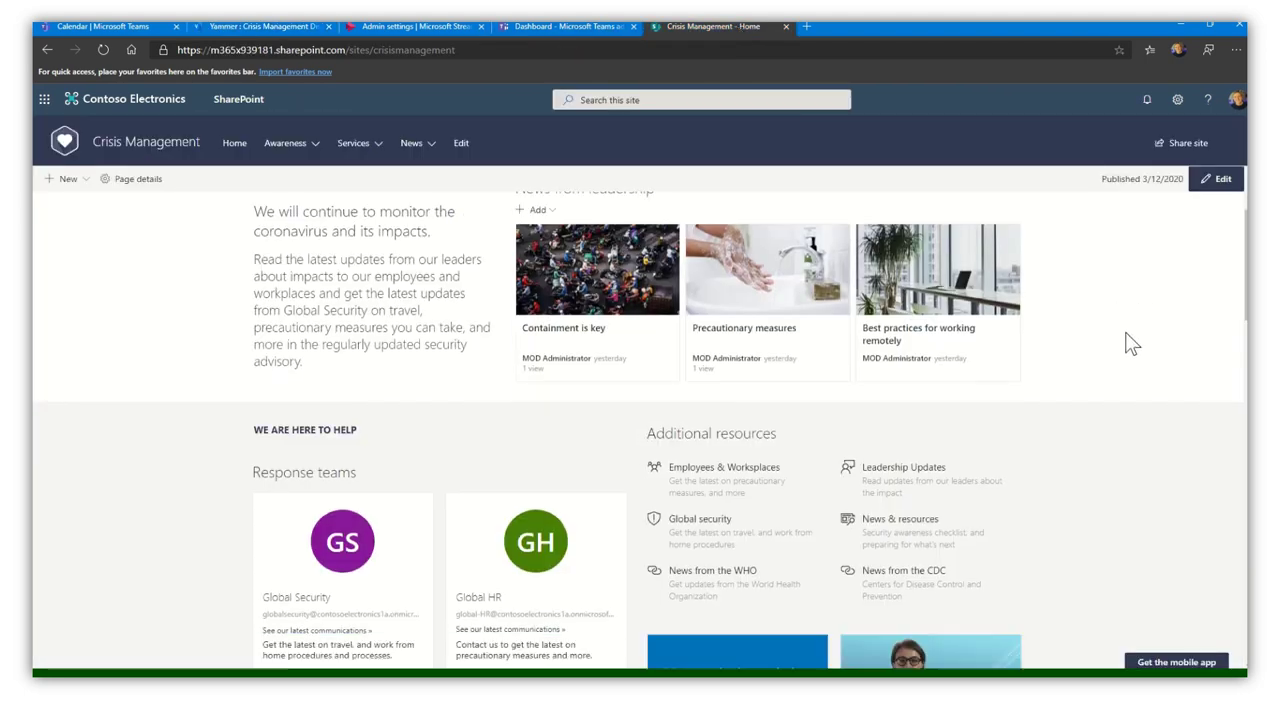
scroll(1130, 343, "down", 6)
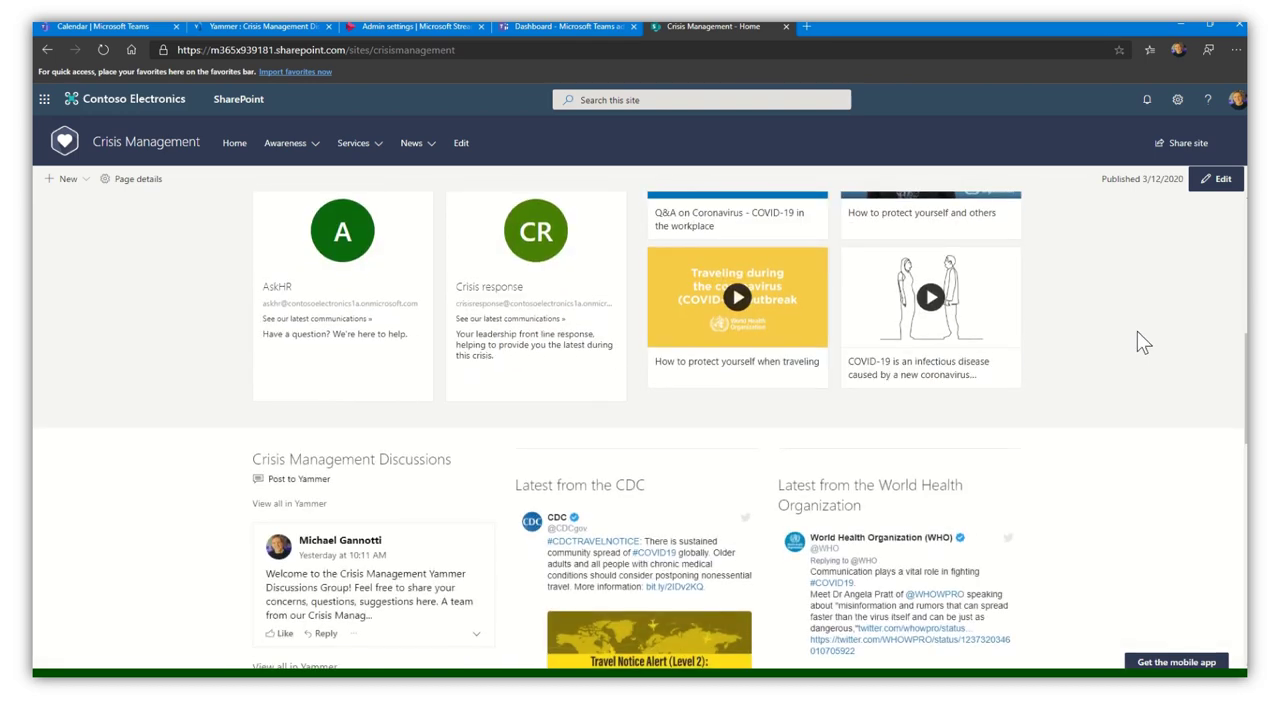
scroll(1142, 335, "down", 3)
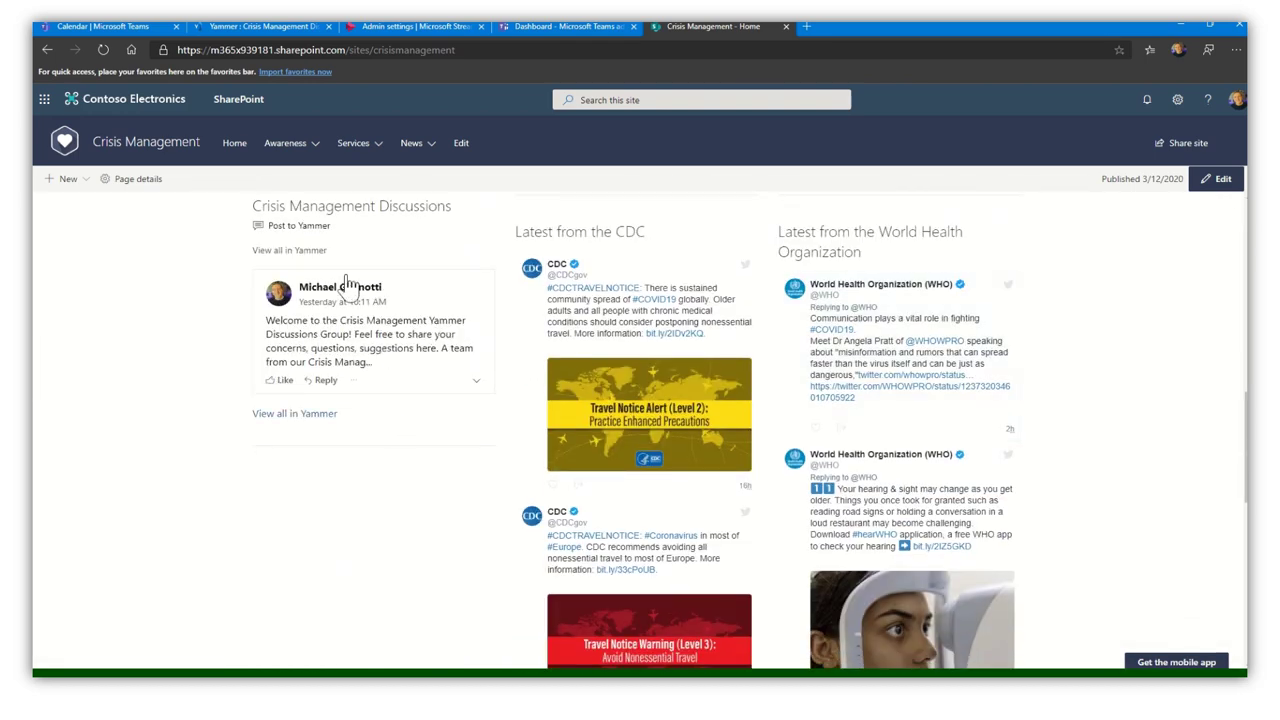
scroll(1240, 488, "up", 5)
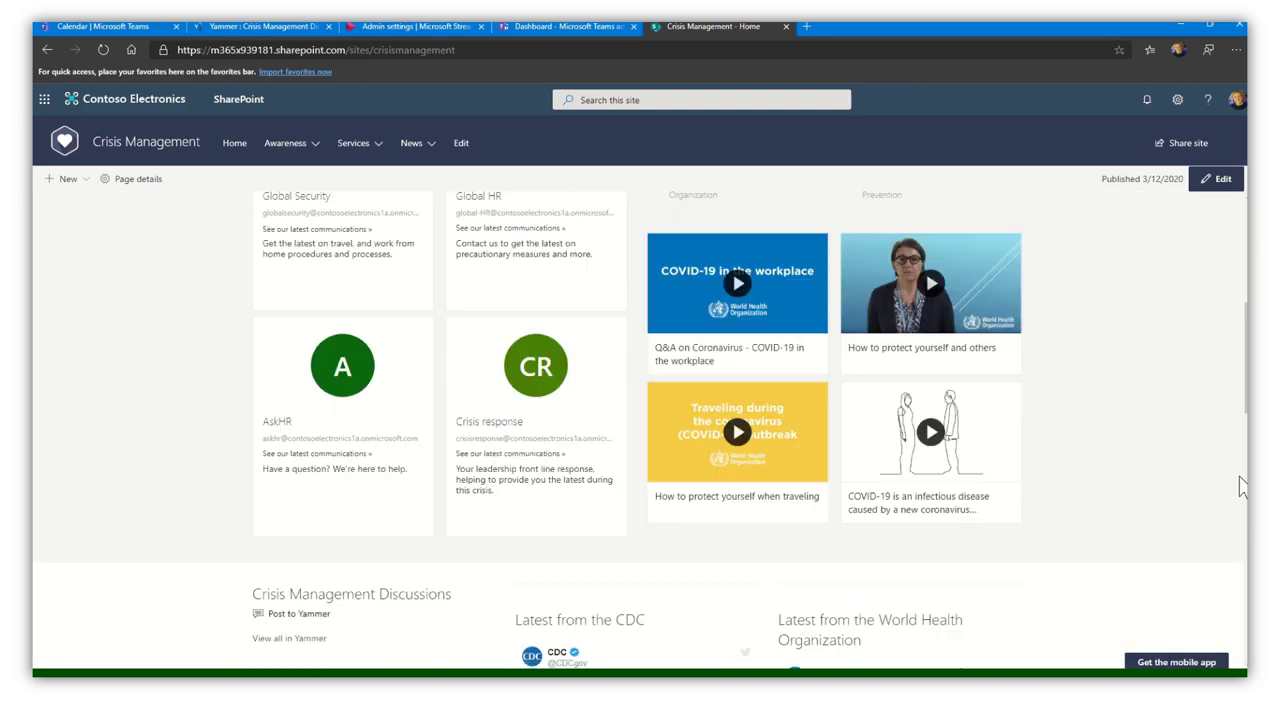
scroll(1230, 460, "up", 5)
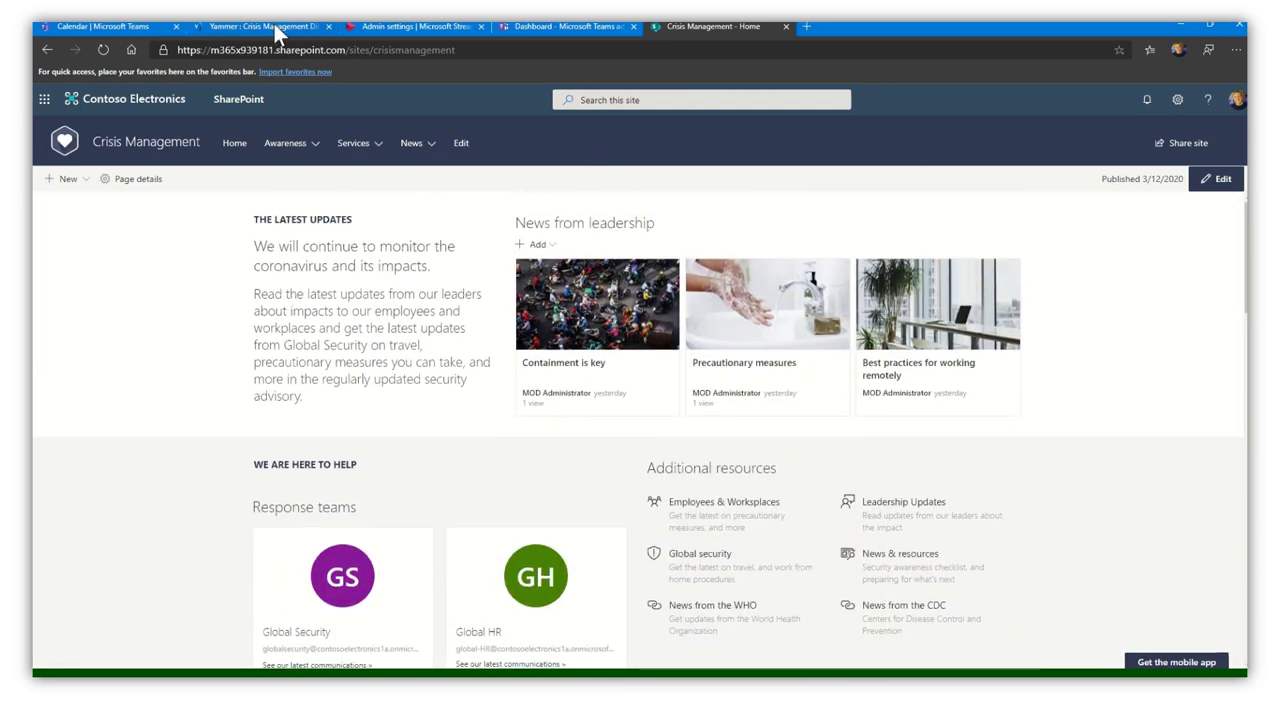
- Switch back to the Yammer Crisis Management Discussions group tab
left_click(262, 26)
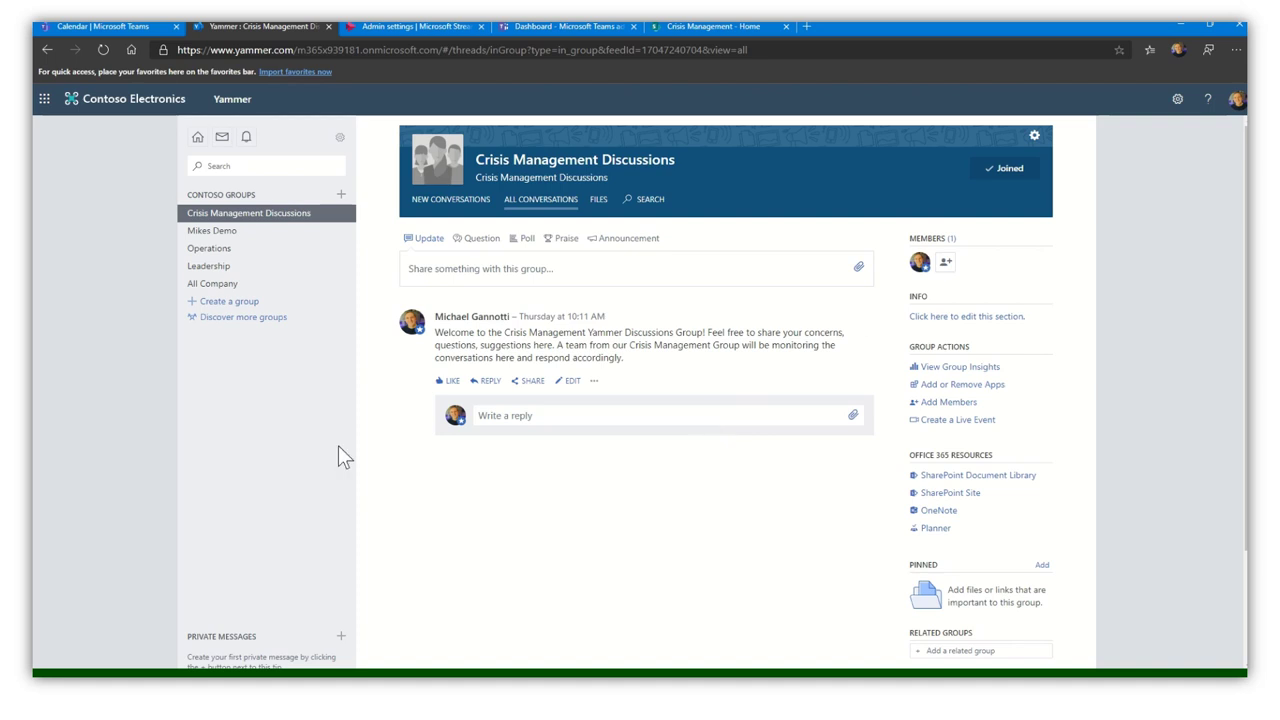
- Begin a group live event produced with an External App or Device
left_click(957, 421)
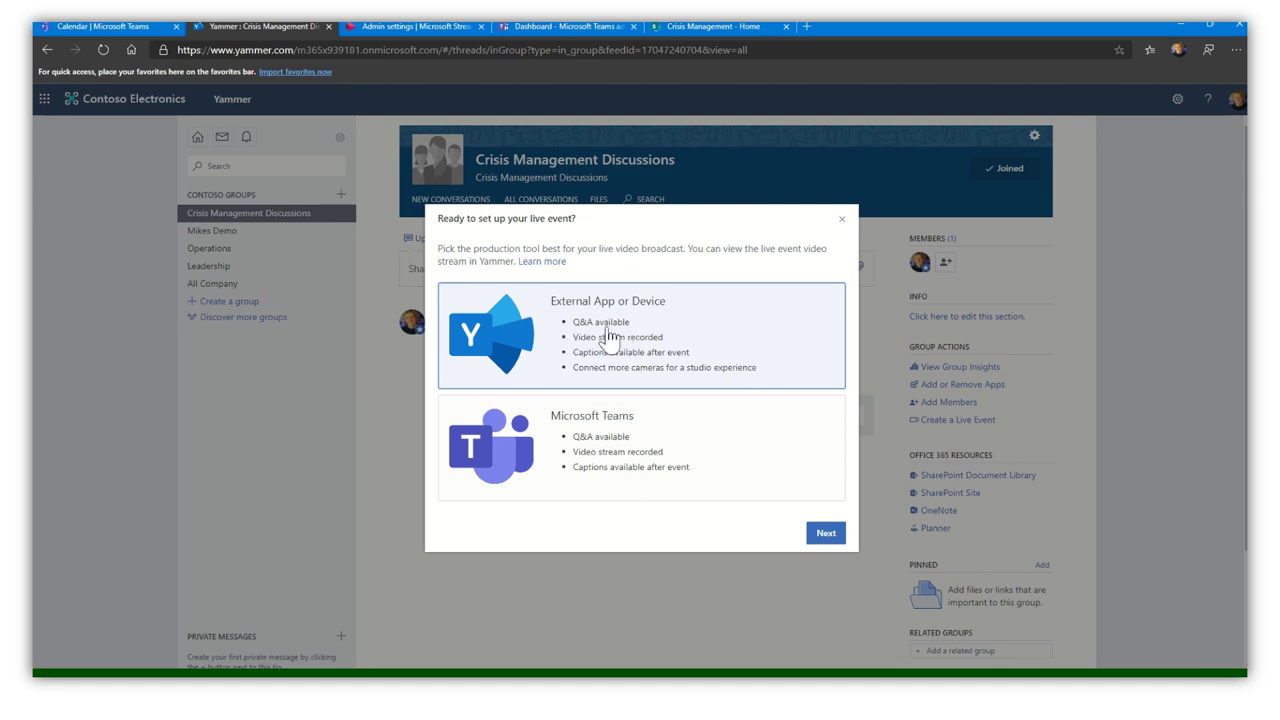
left_click(828, 533)
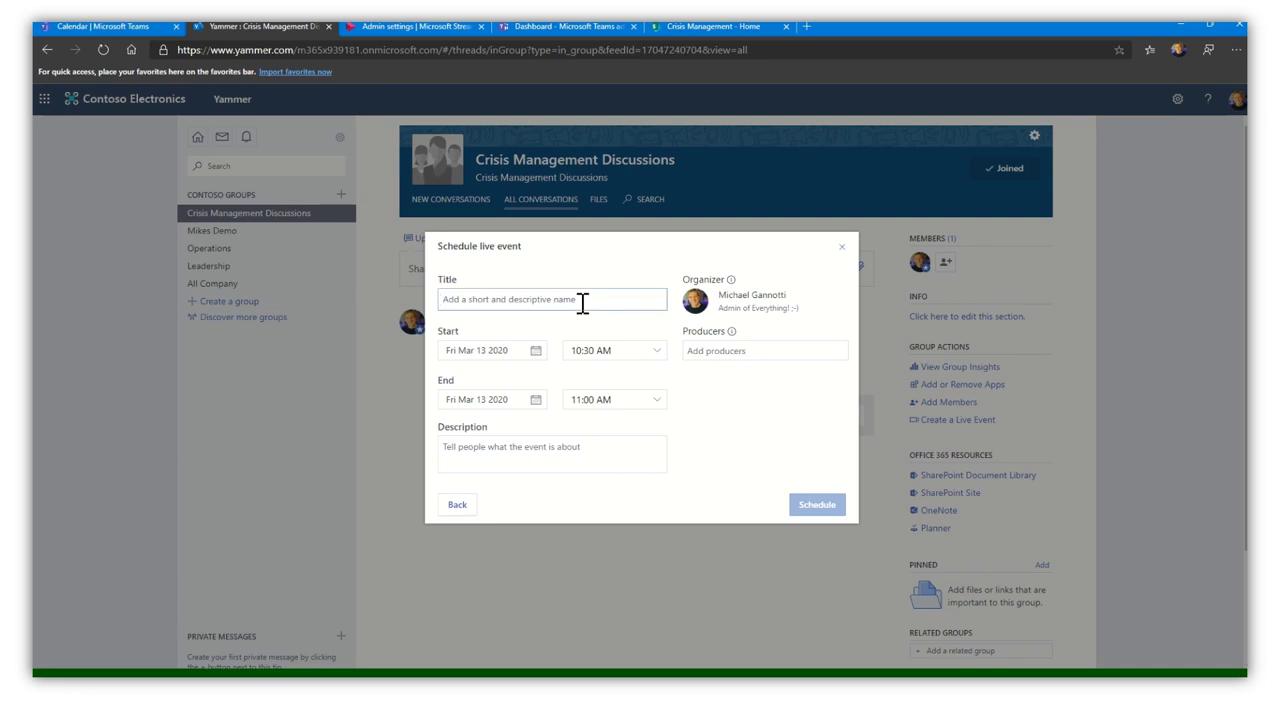
- Schedule the 'Crisis Live Update' event for Fri Mar 13 2020, 10:30–11:00 AM
type("Crisis")
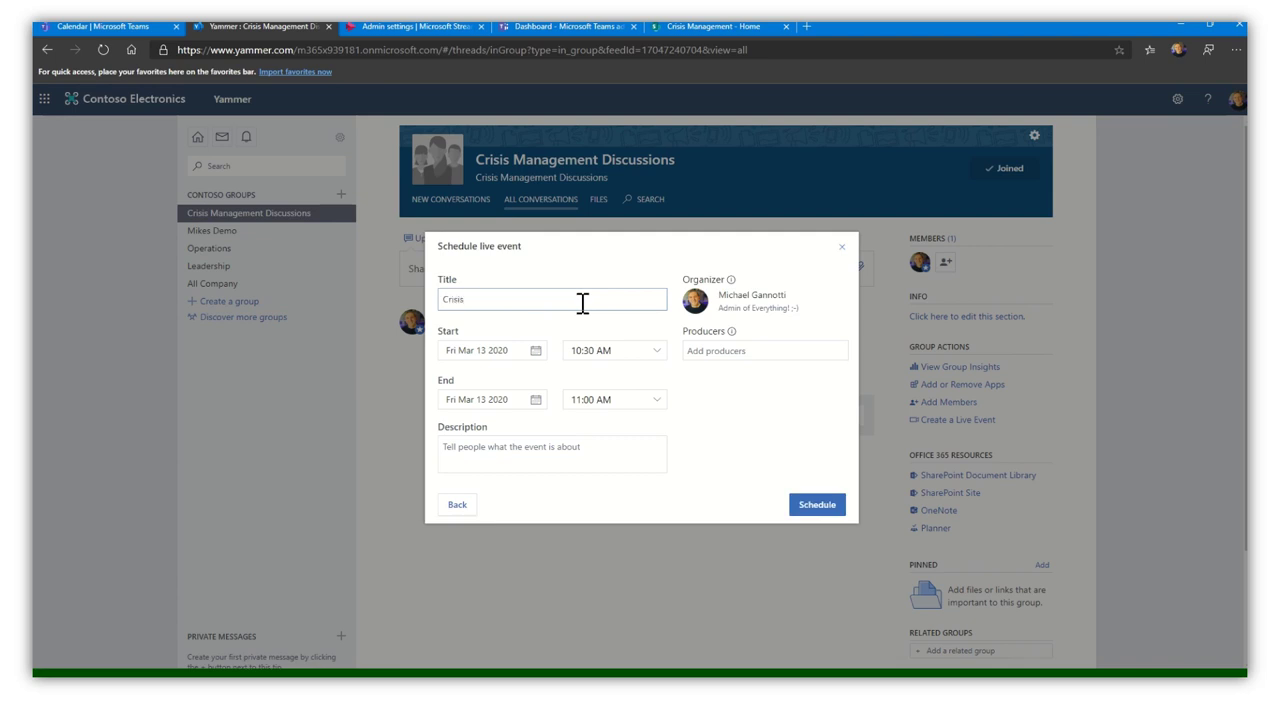
type(" Live Update")
left_click(751, 355)
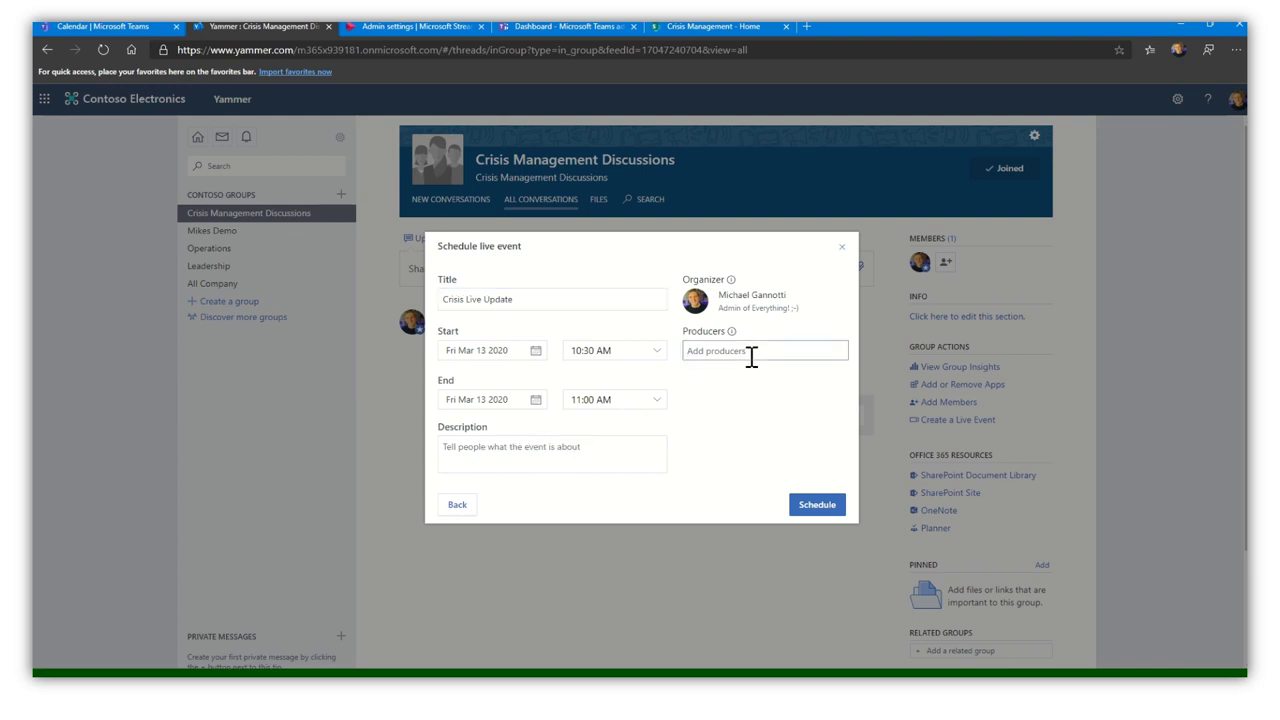
left_click(817, 506)
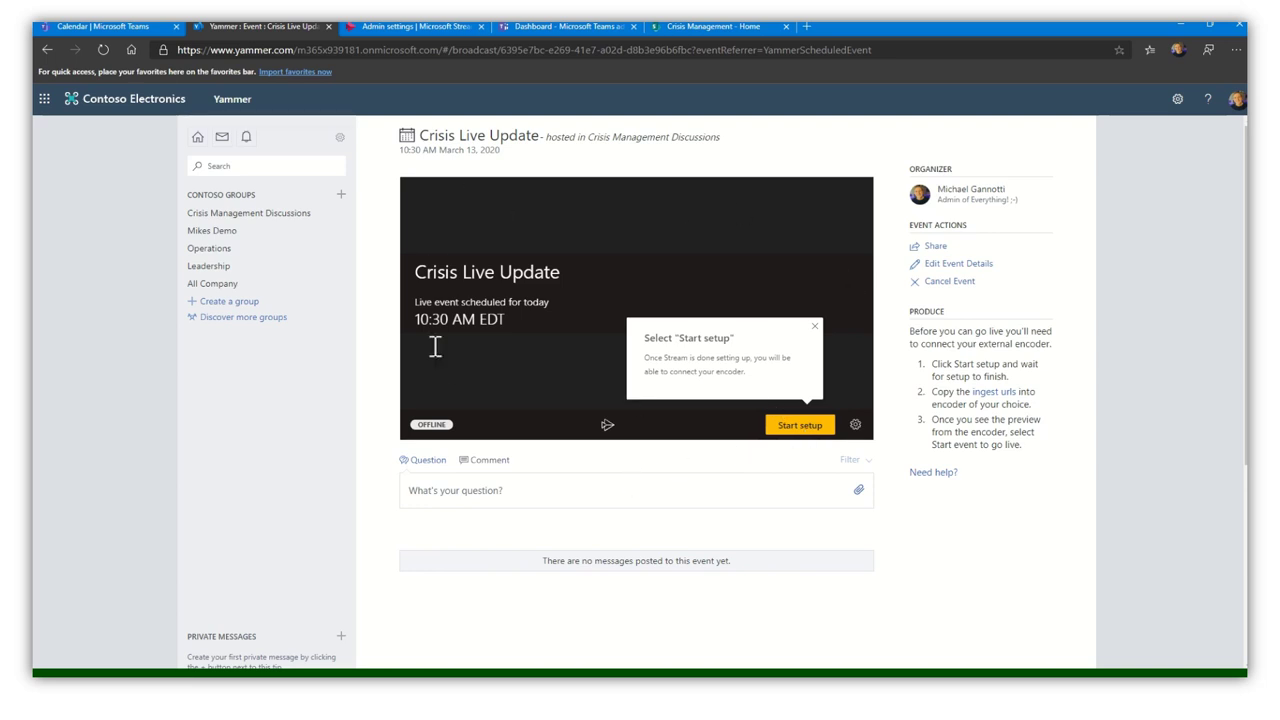
- Post 'Thanks for doing this' as a question on the Crisis Live Update page
left_click(468, 508)
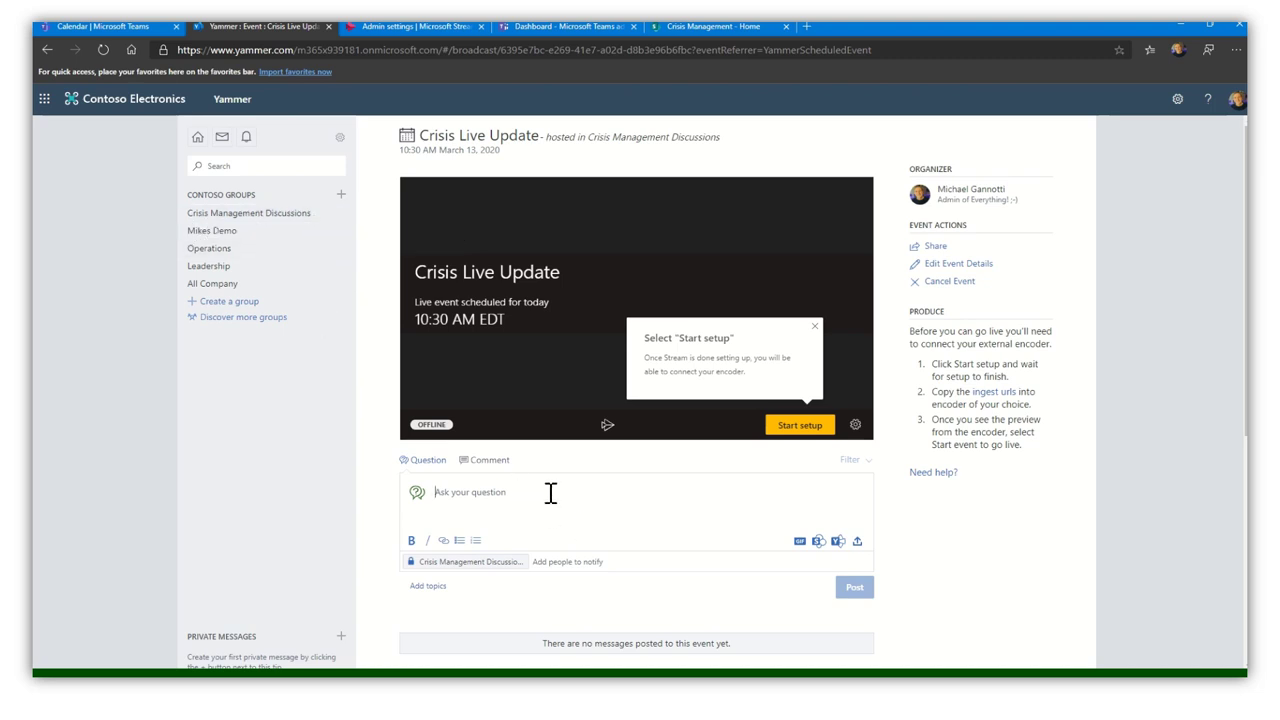
type("Thanks f")
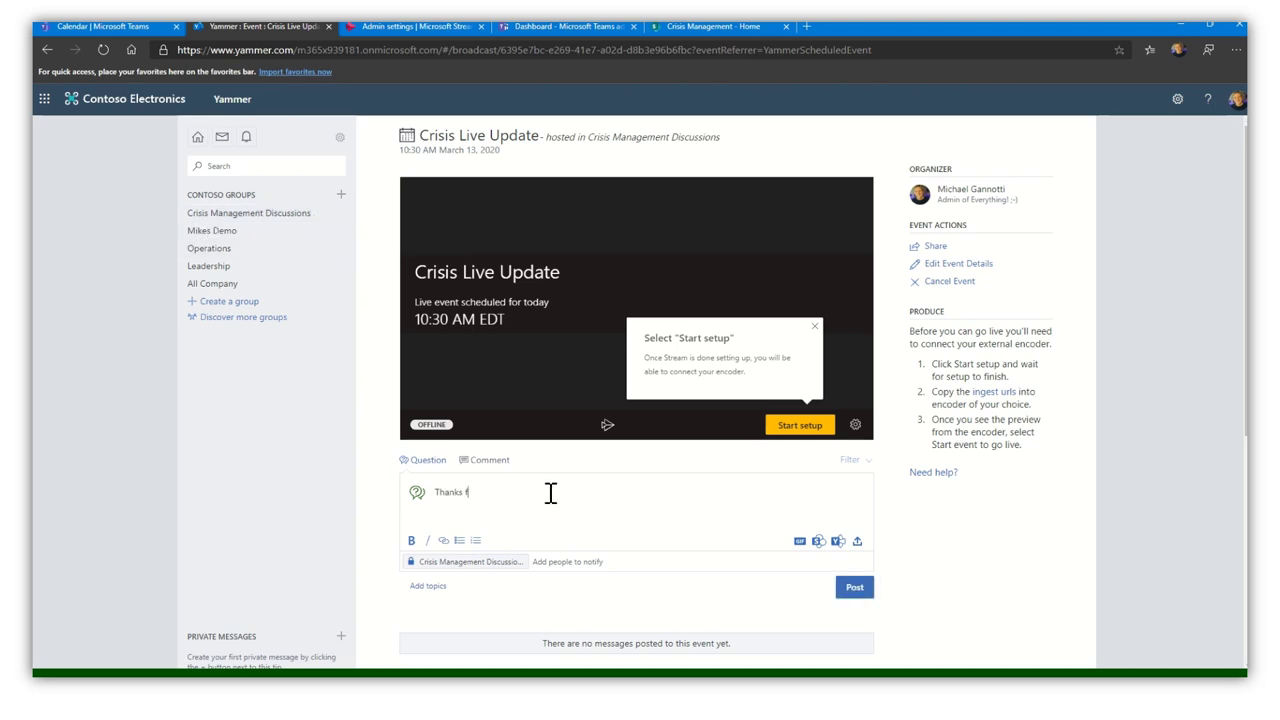
type("or doing this")
left_click(853, 592)
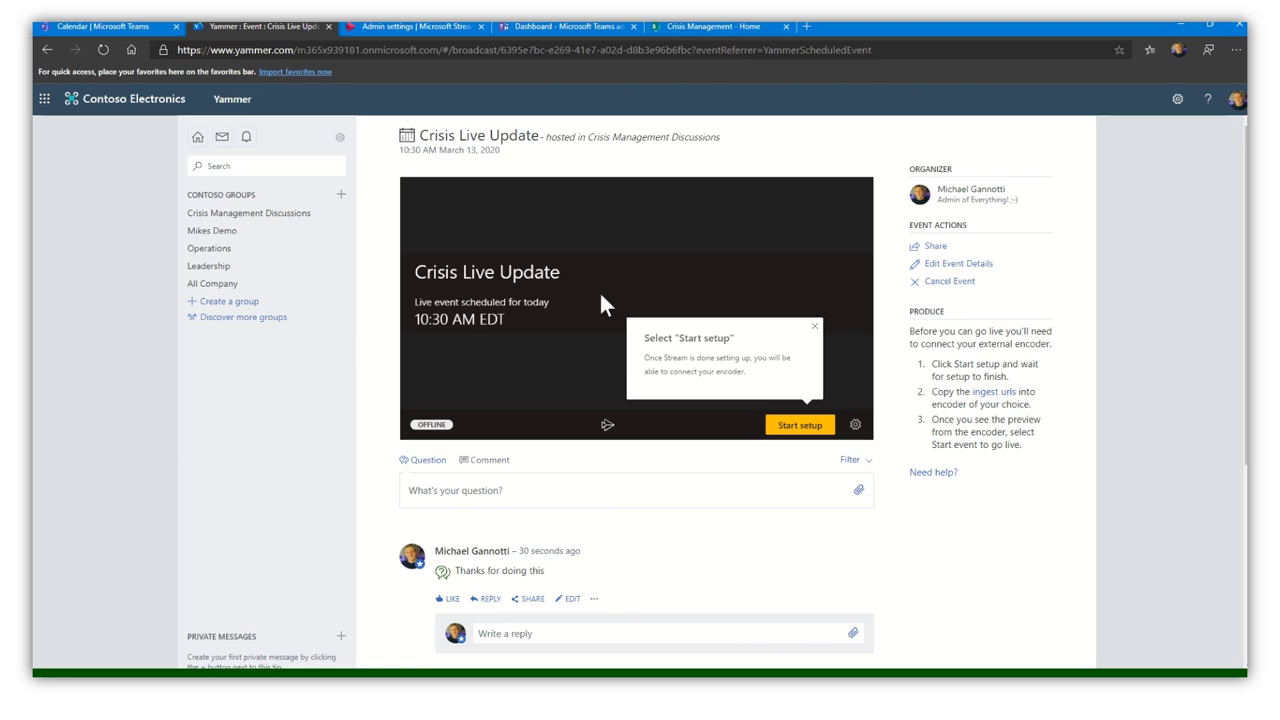
left_click(240, 214)
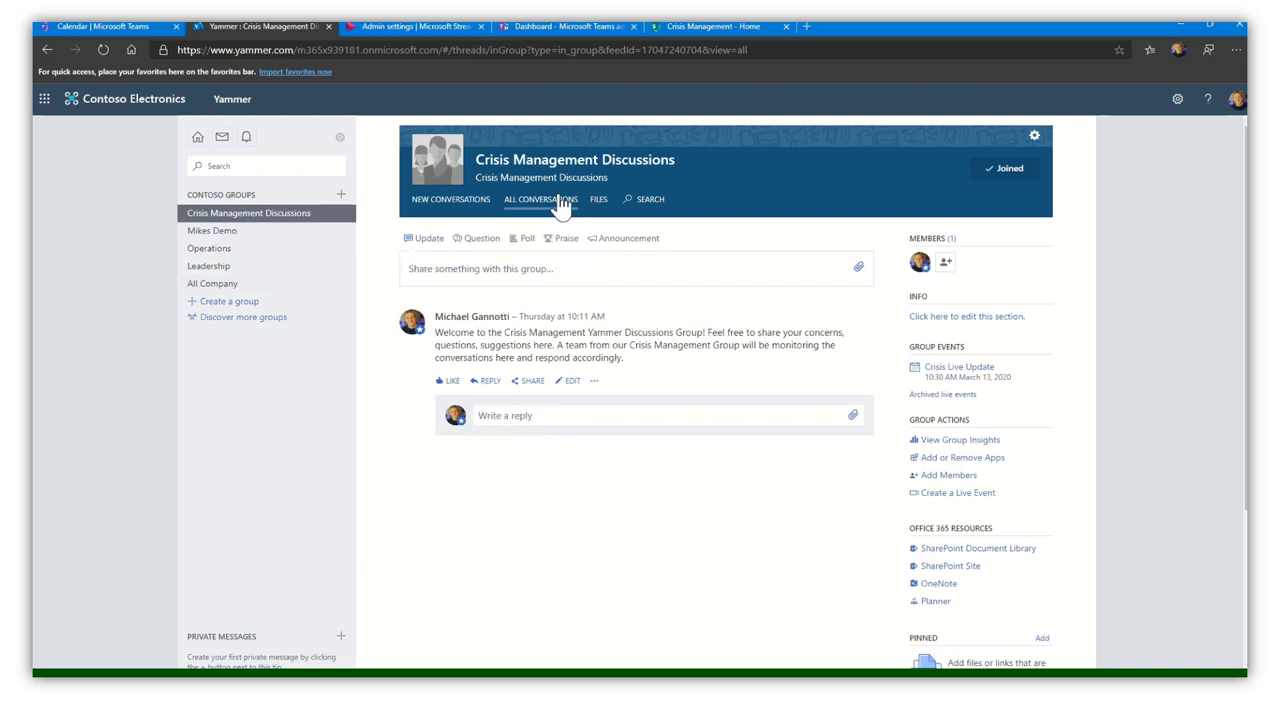
left_click(451, 205)
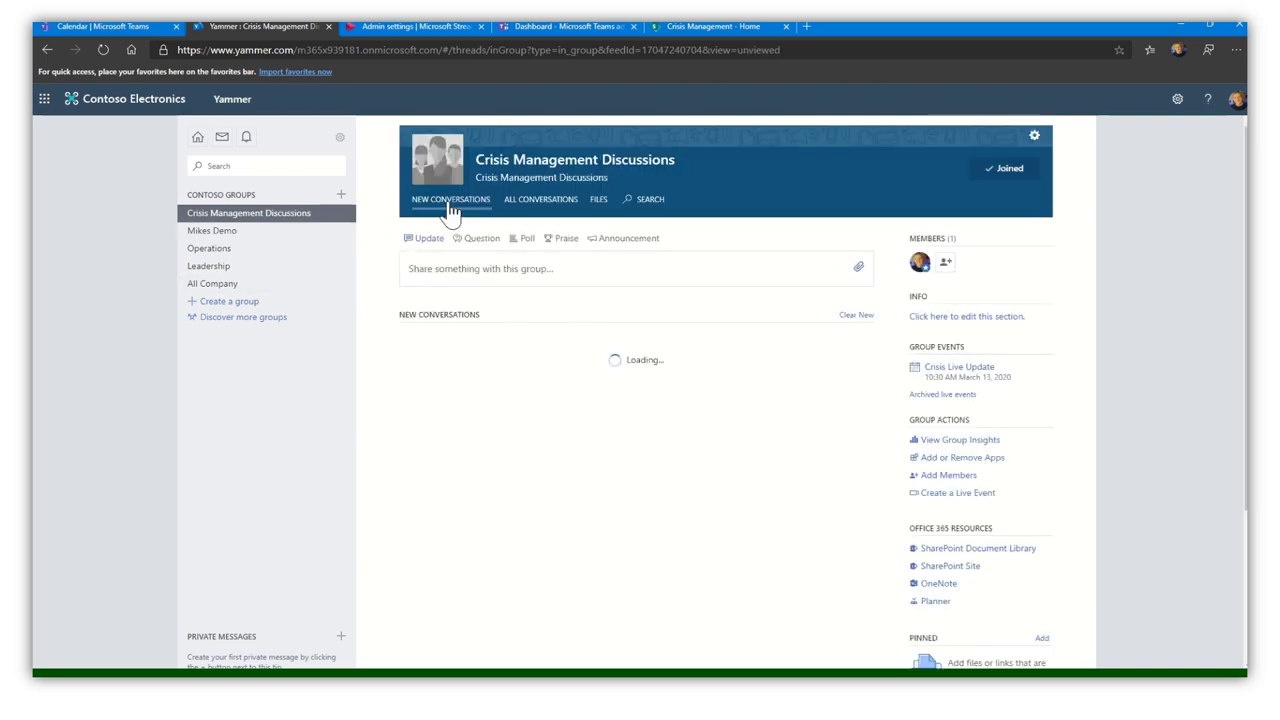
left_click(551, 205)
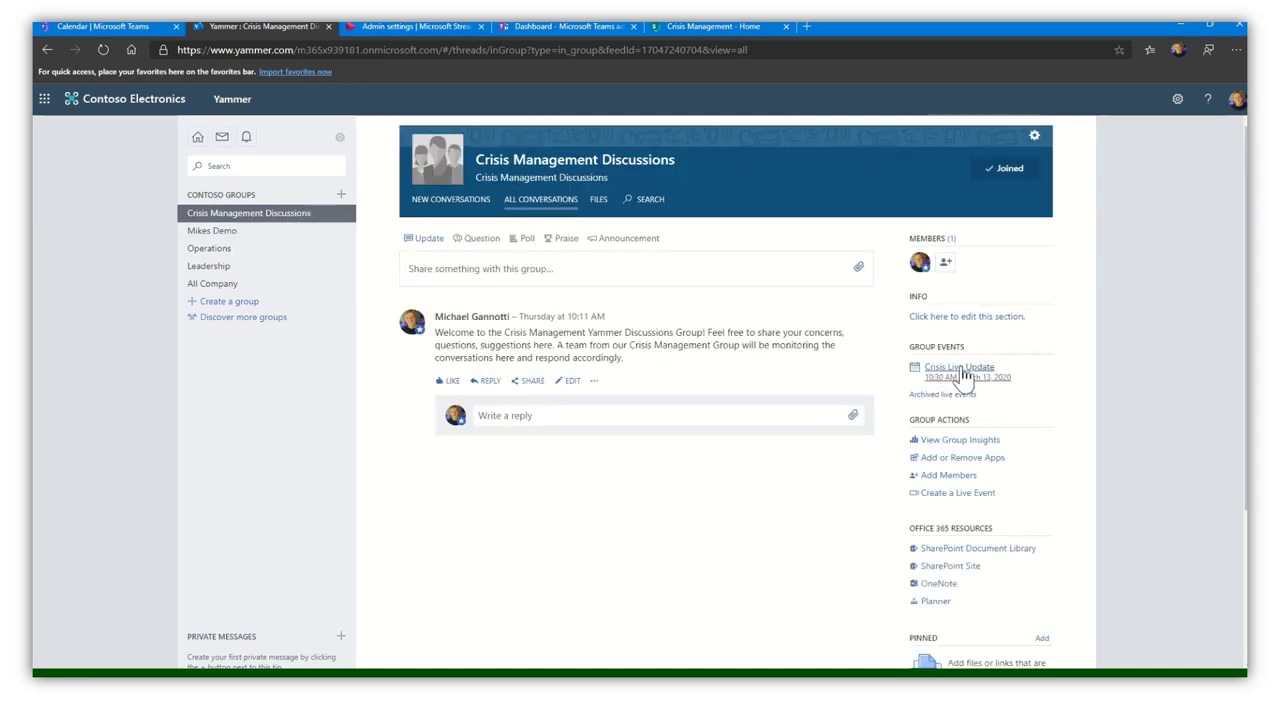
left_click(955, 368)
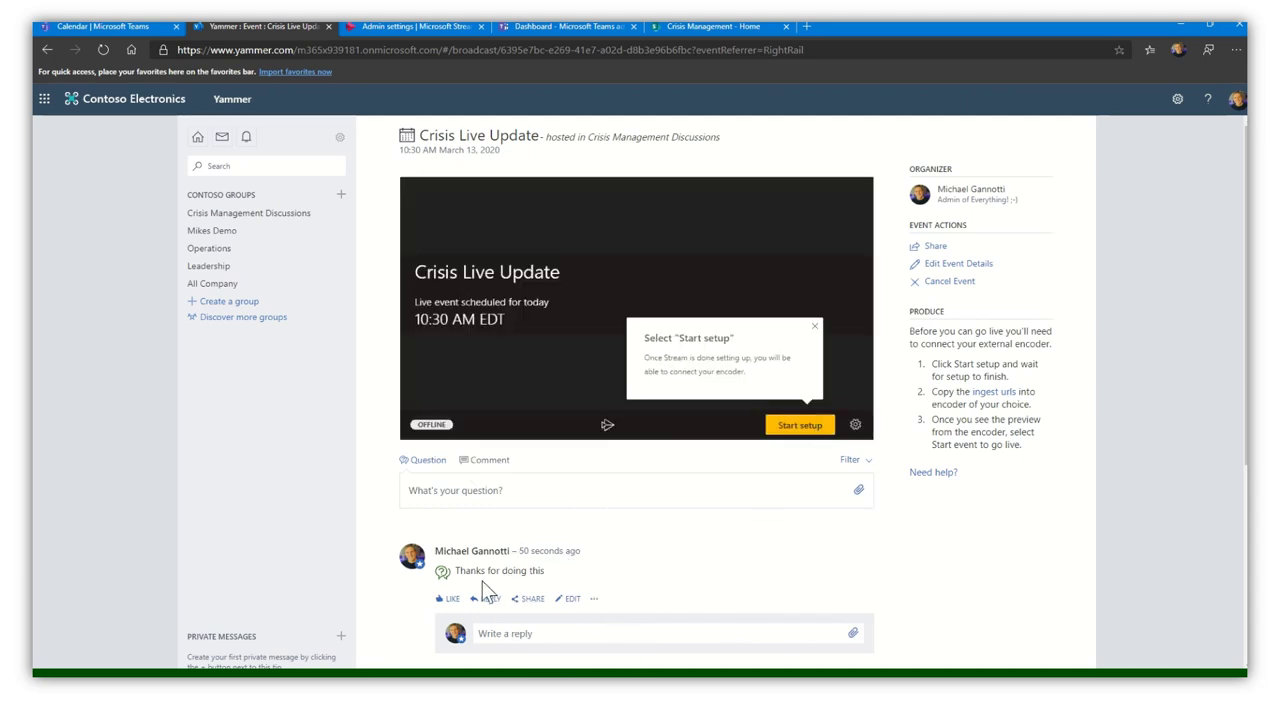
scroll(640, 590, "down", 1)
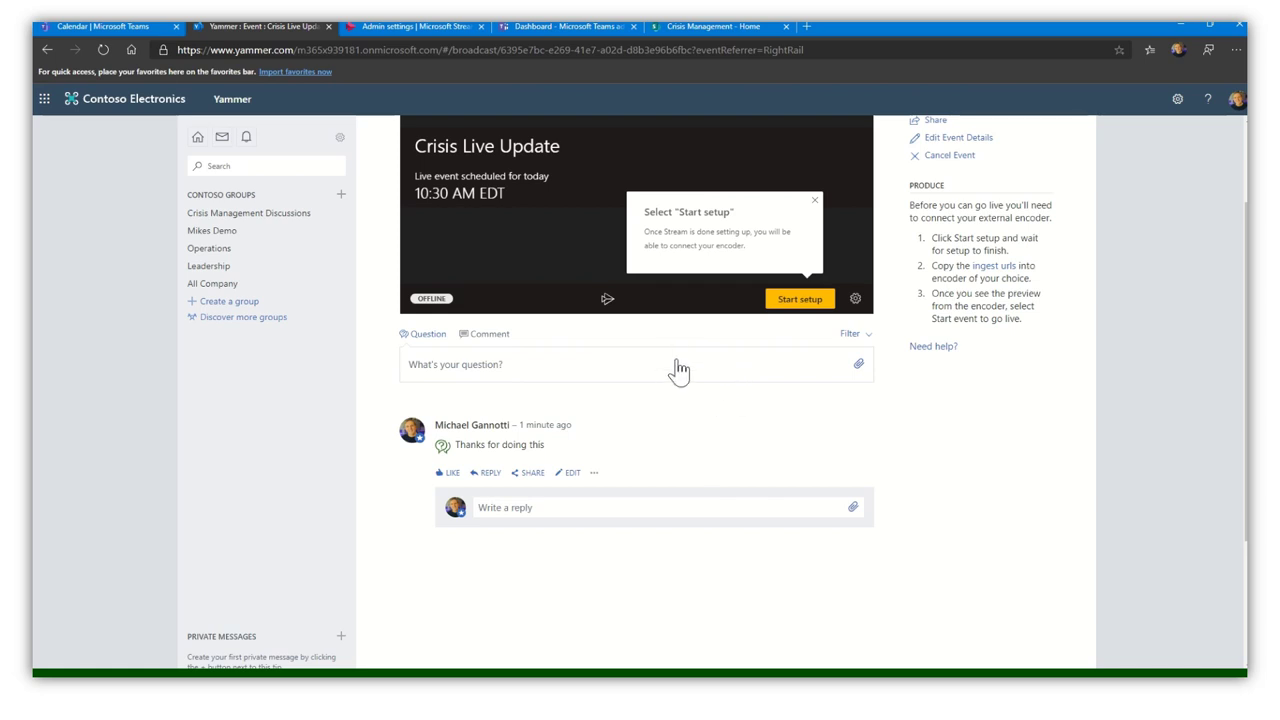
- Open the Stream home page and dismiss the Switch Admin mode notice
left_click(399, 28)
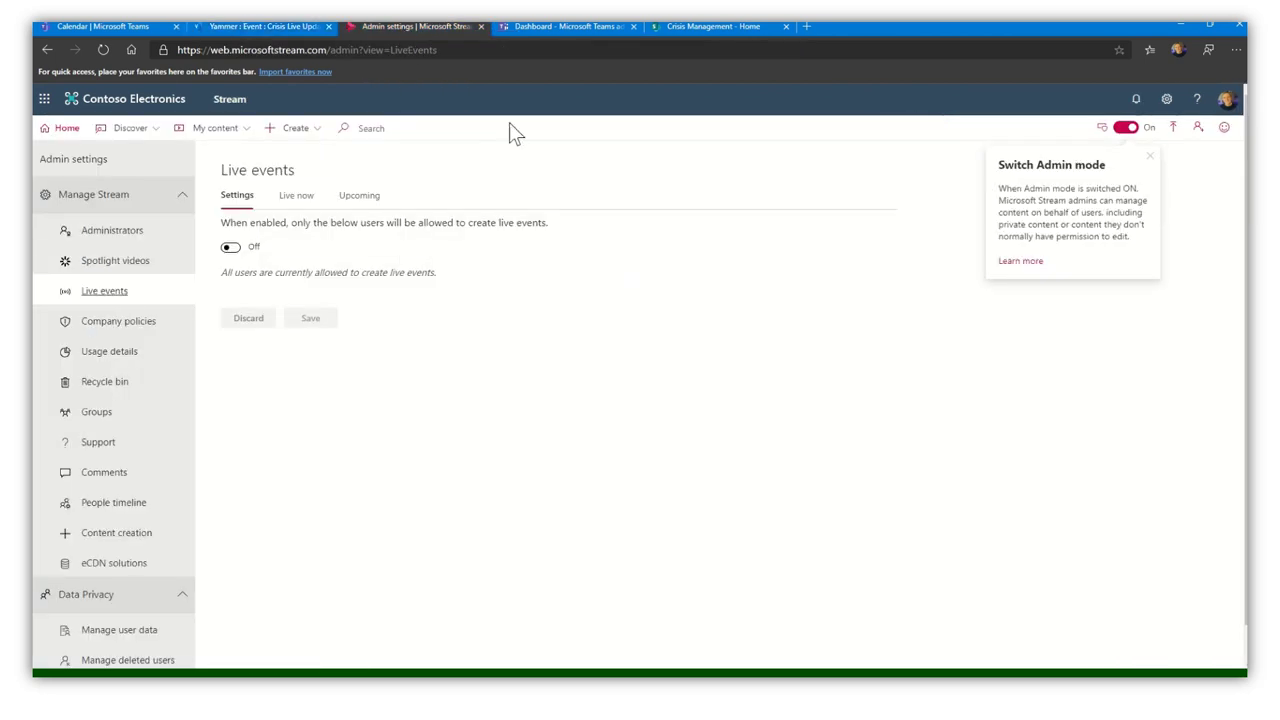
left_click(62, 130)
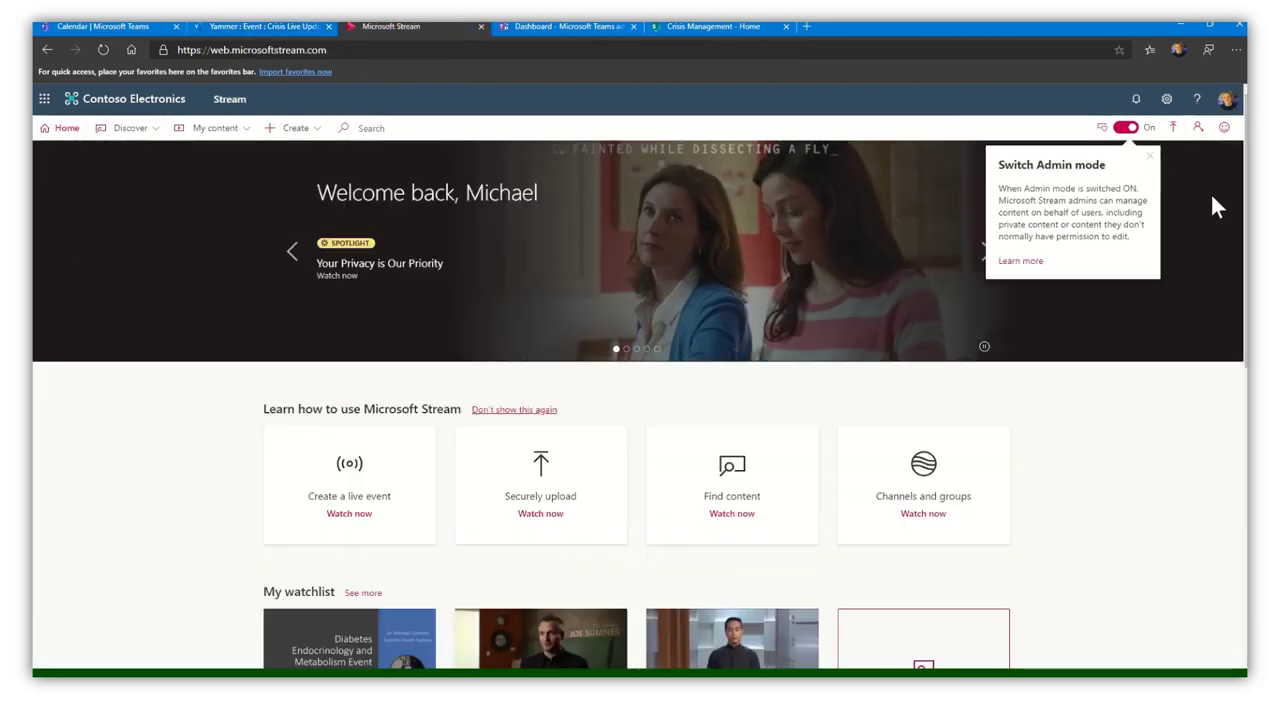
left_click(1151, 158)
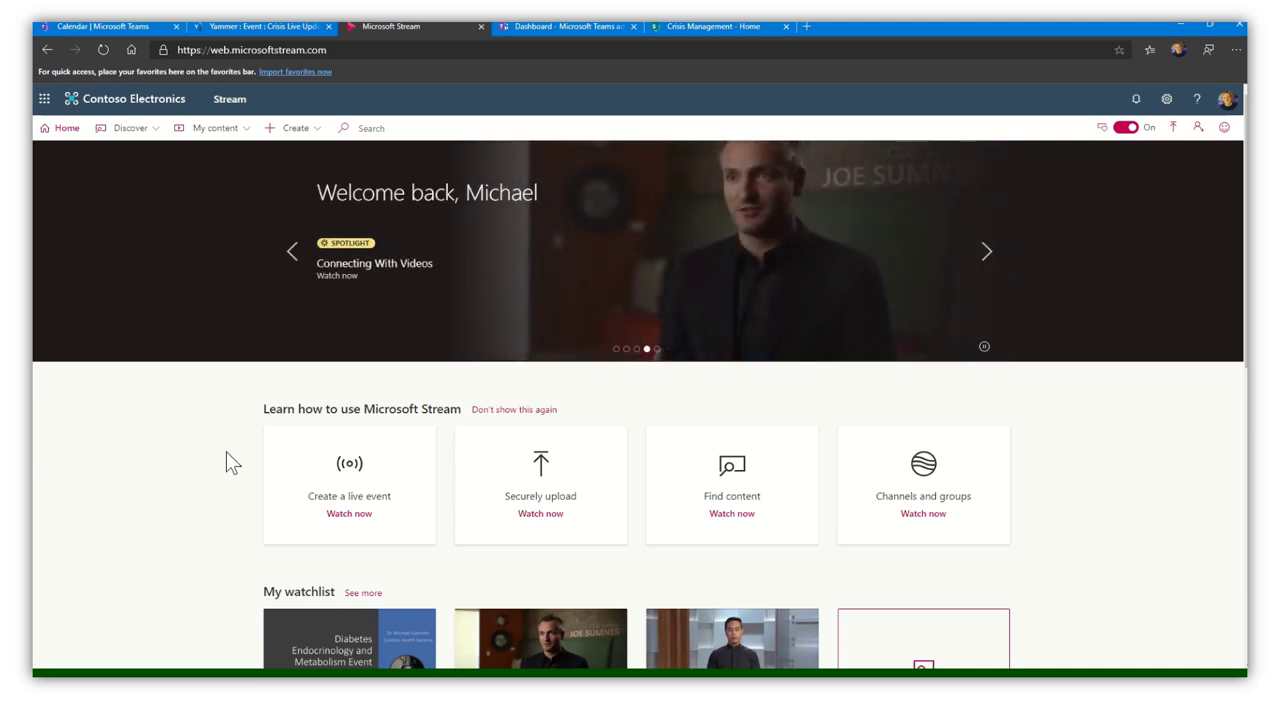
left_click(725, 27)
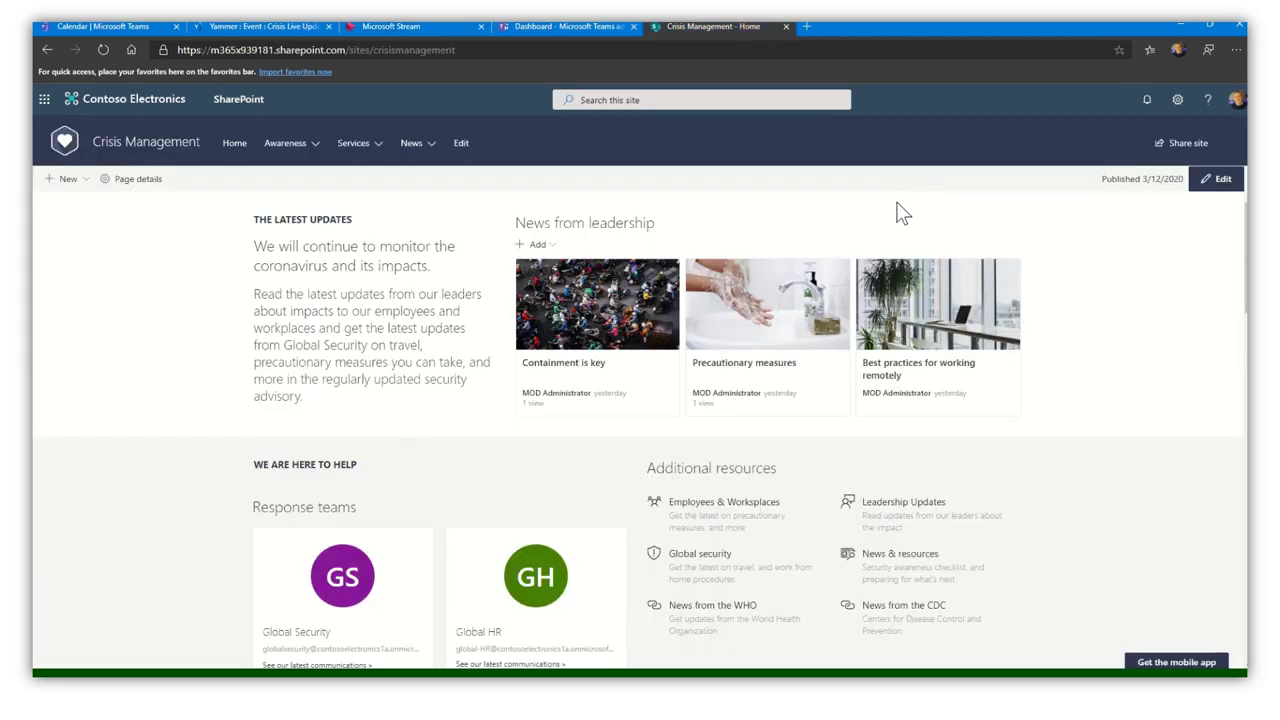
left_click(372, 26)
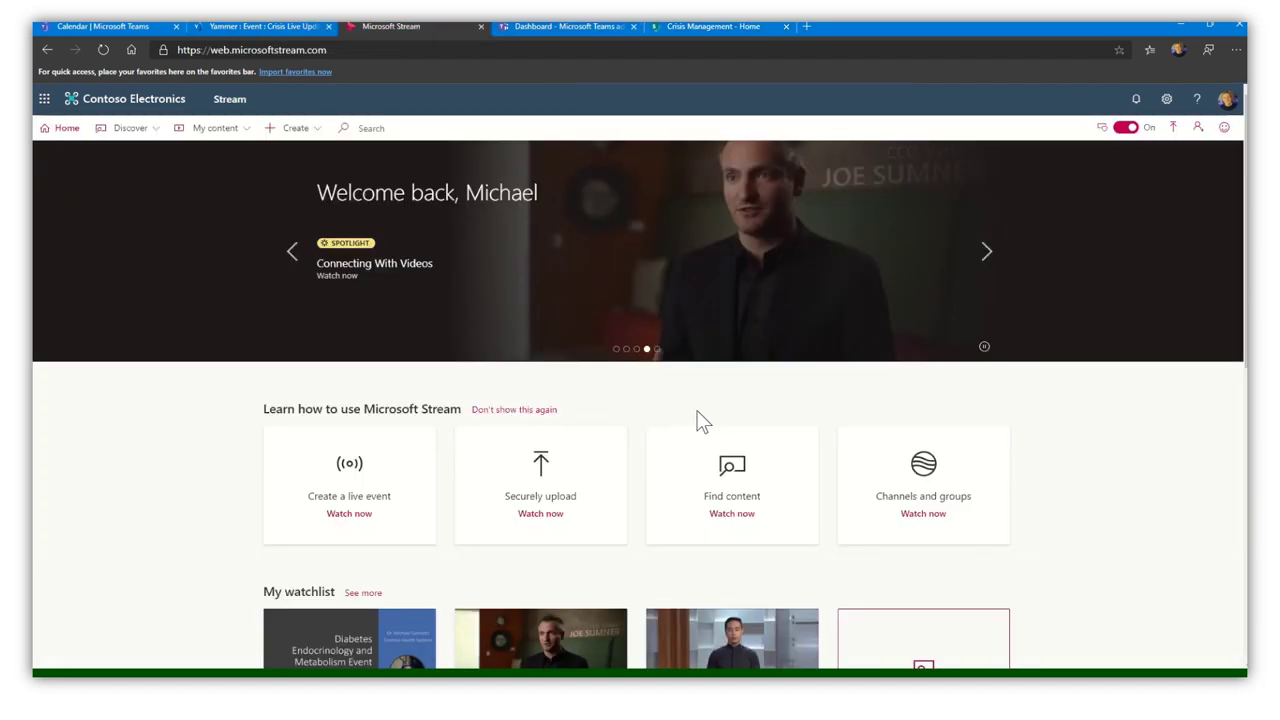
- Create a new Stream live event named with the CEO's name followed by 'on the Crisis'
left_click(302, 128)
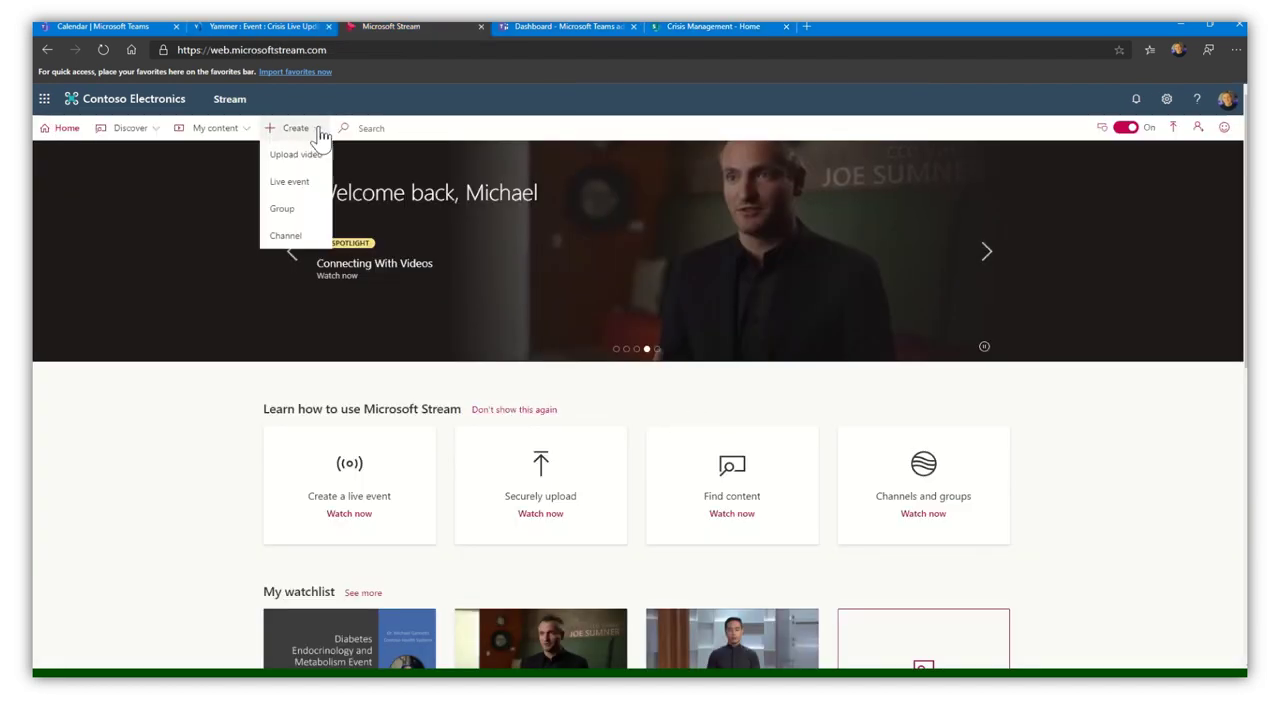
left_click(290, 182)
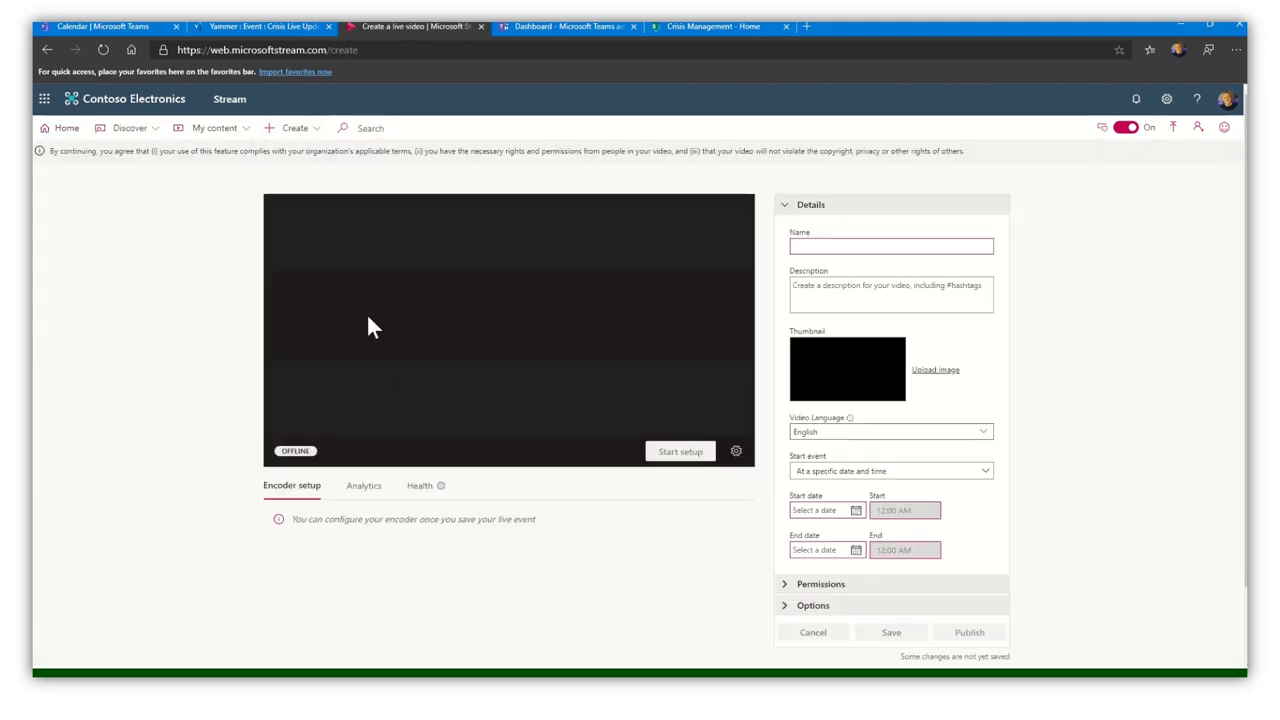
left_click(824, 249)
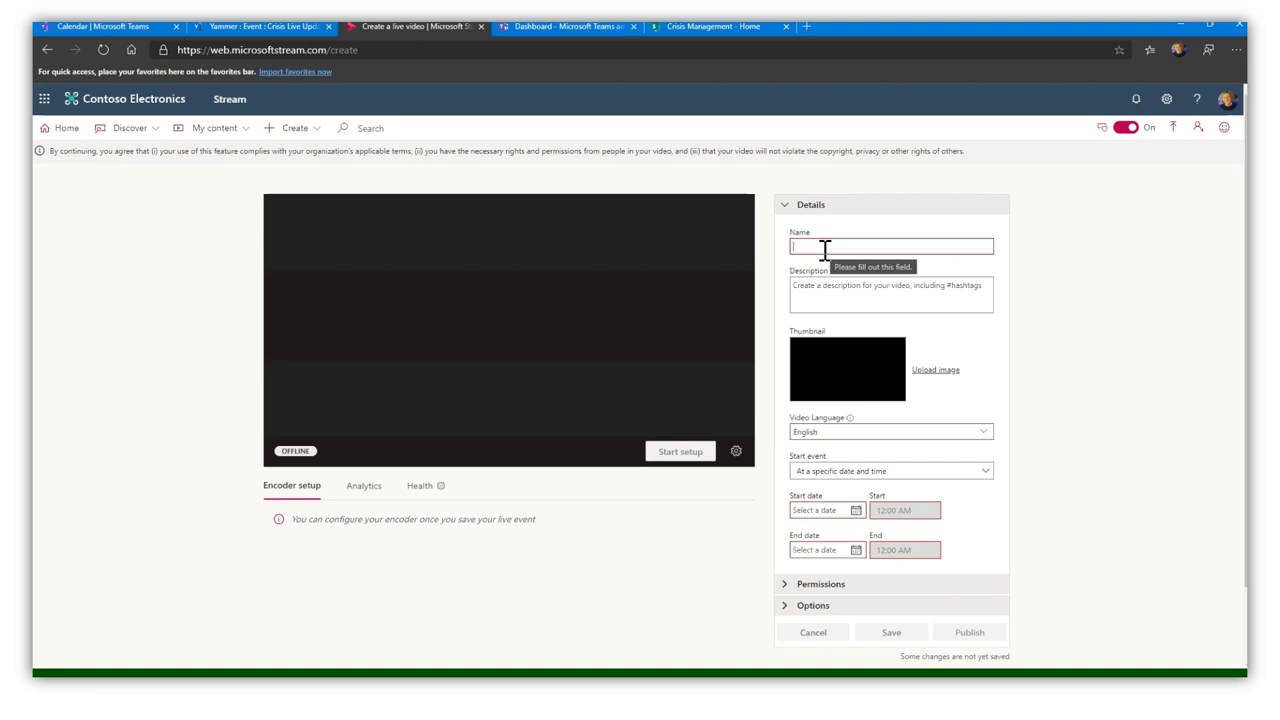
type("CEO")
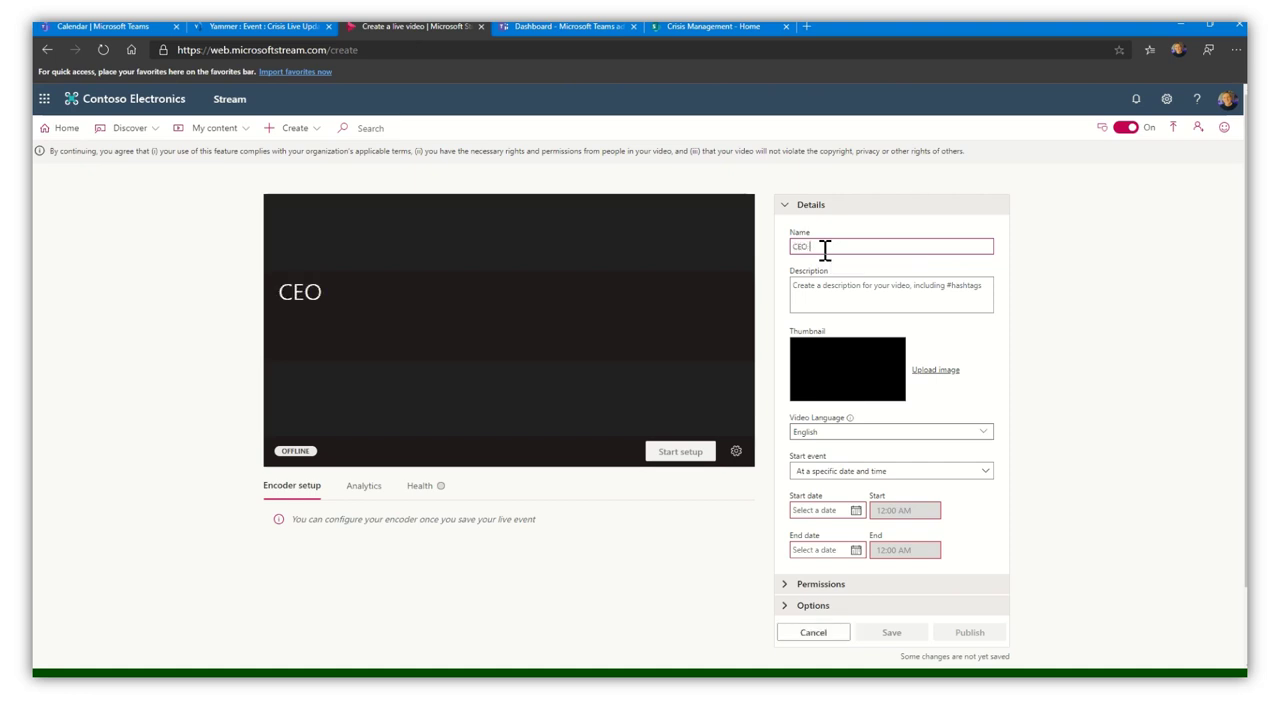
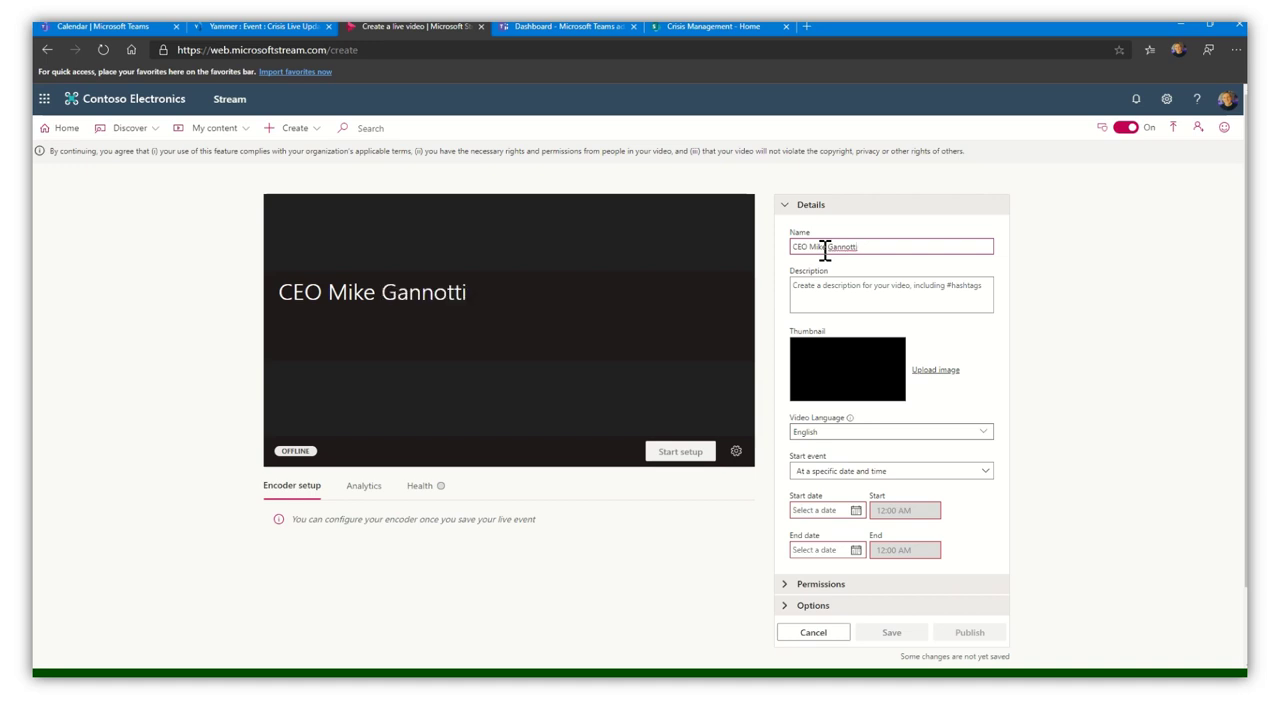
type("On the")
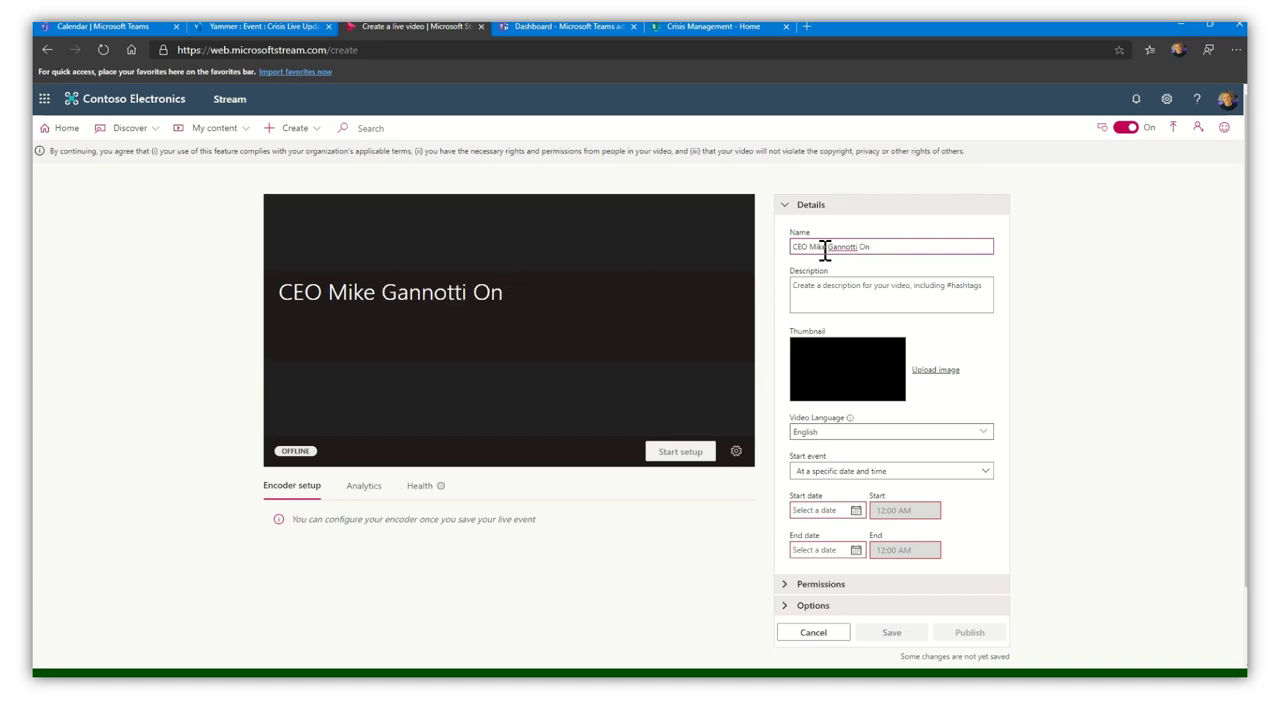
key("BackSpace")
key("BackSpace")
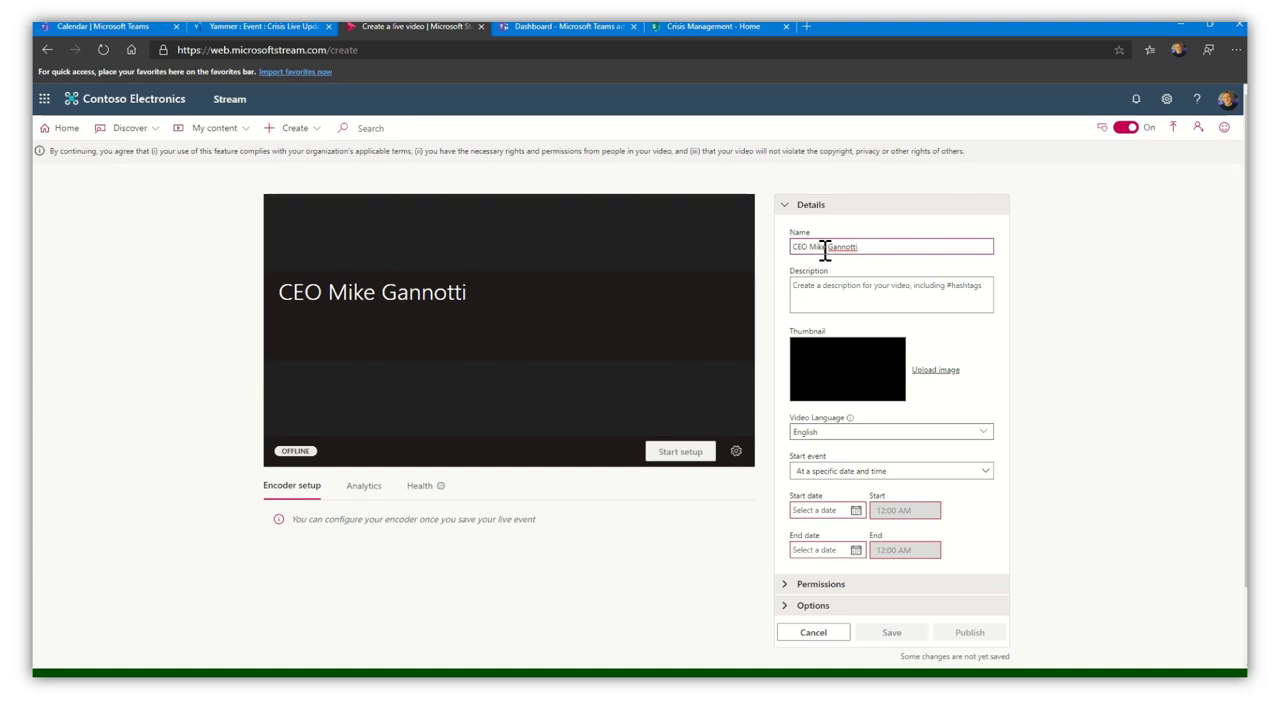
type("on the Crisis")
left_click(869, 304)
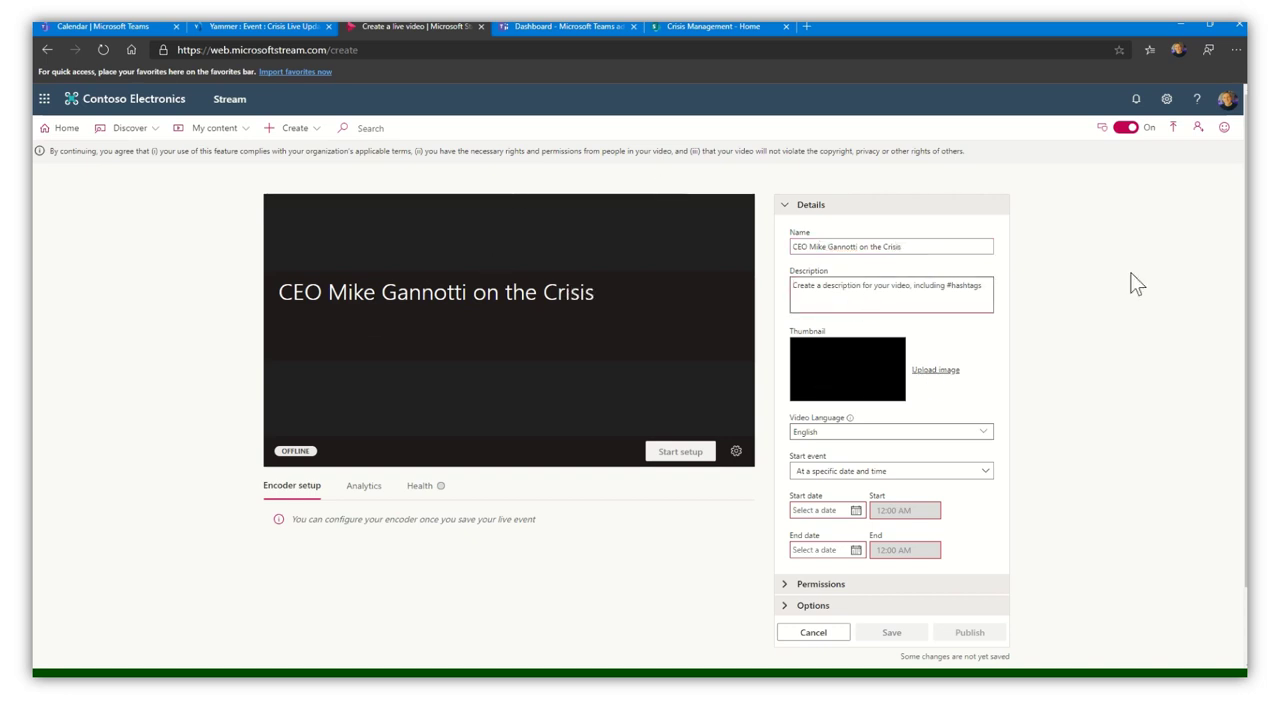
- Upload MeProfile.jpg from Pictures as the live event's thumbnail image
left_click(927, 379)
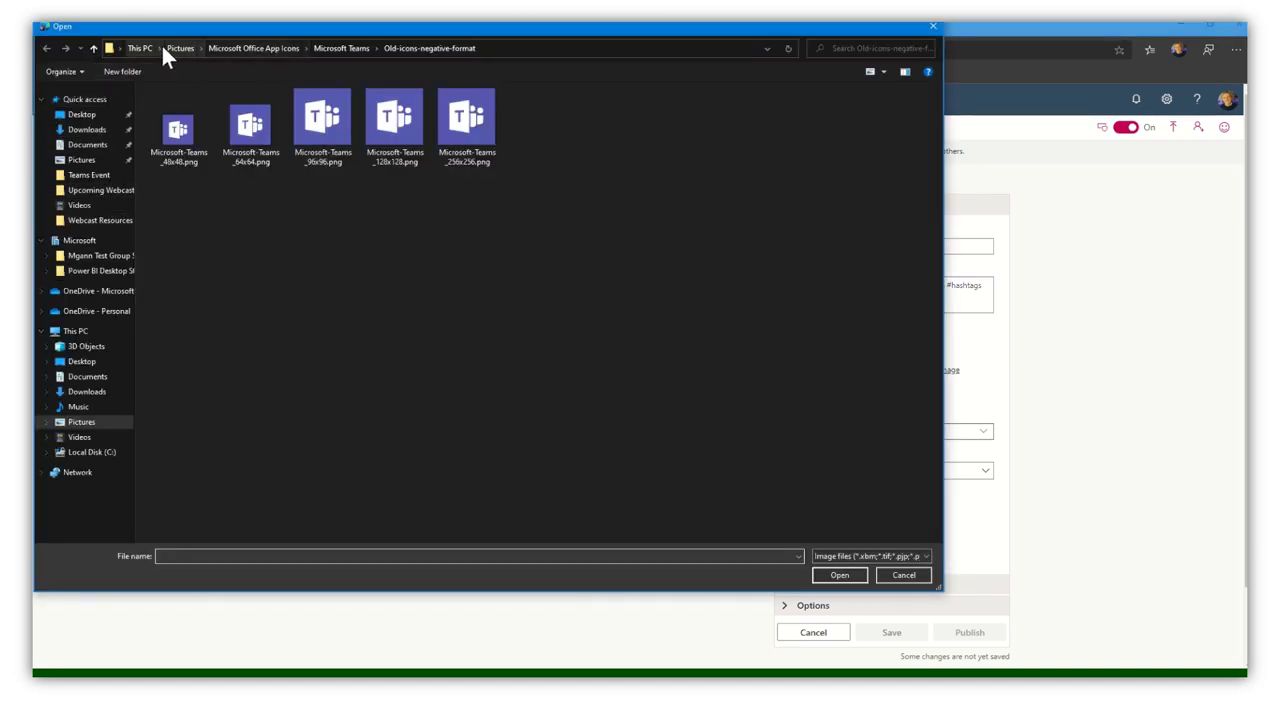
left_click(307, 48)
left_click(183, 51)
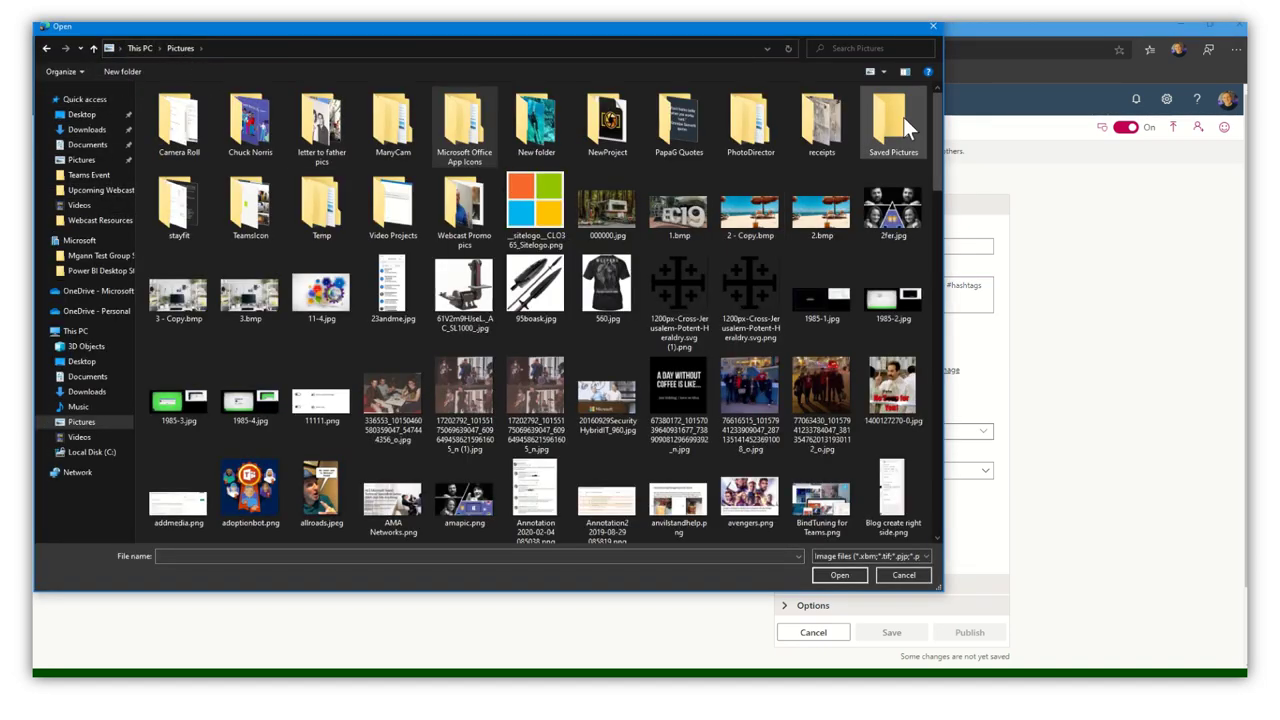
left_click_drag(938, 174, 930, 386)
left_click(249, 378)
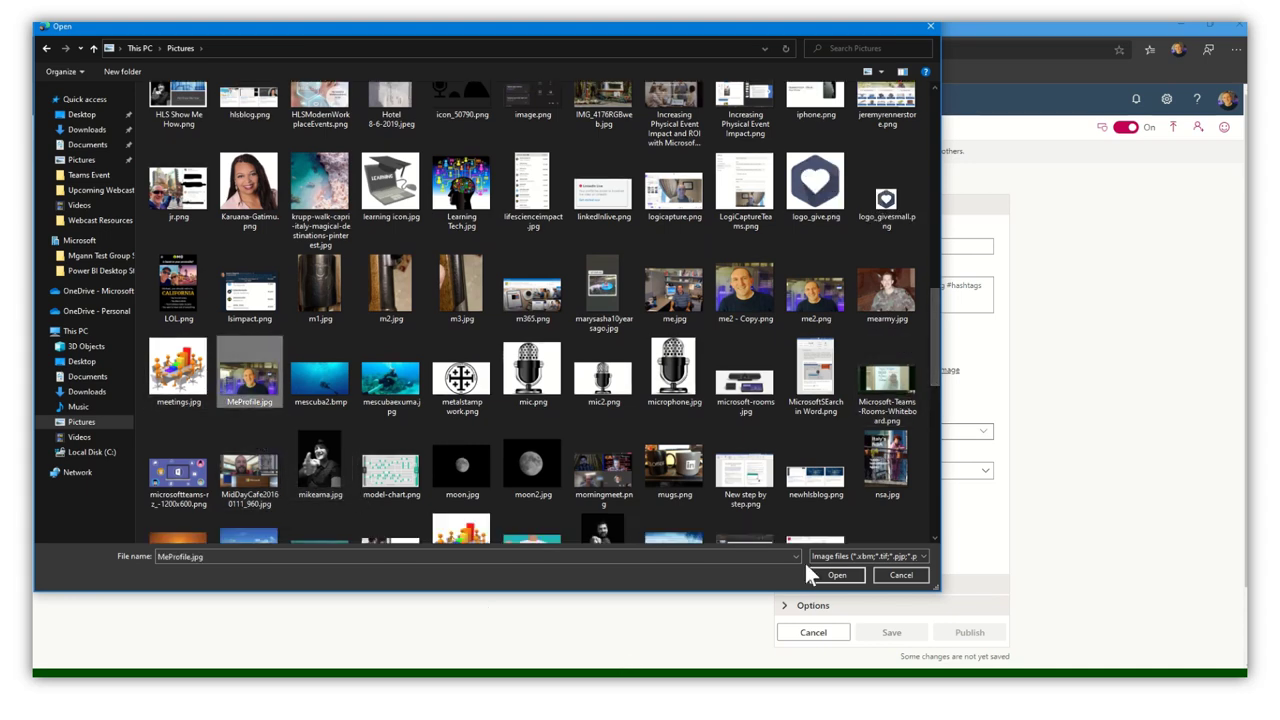
left_click(850, 578)
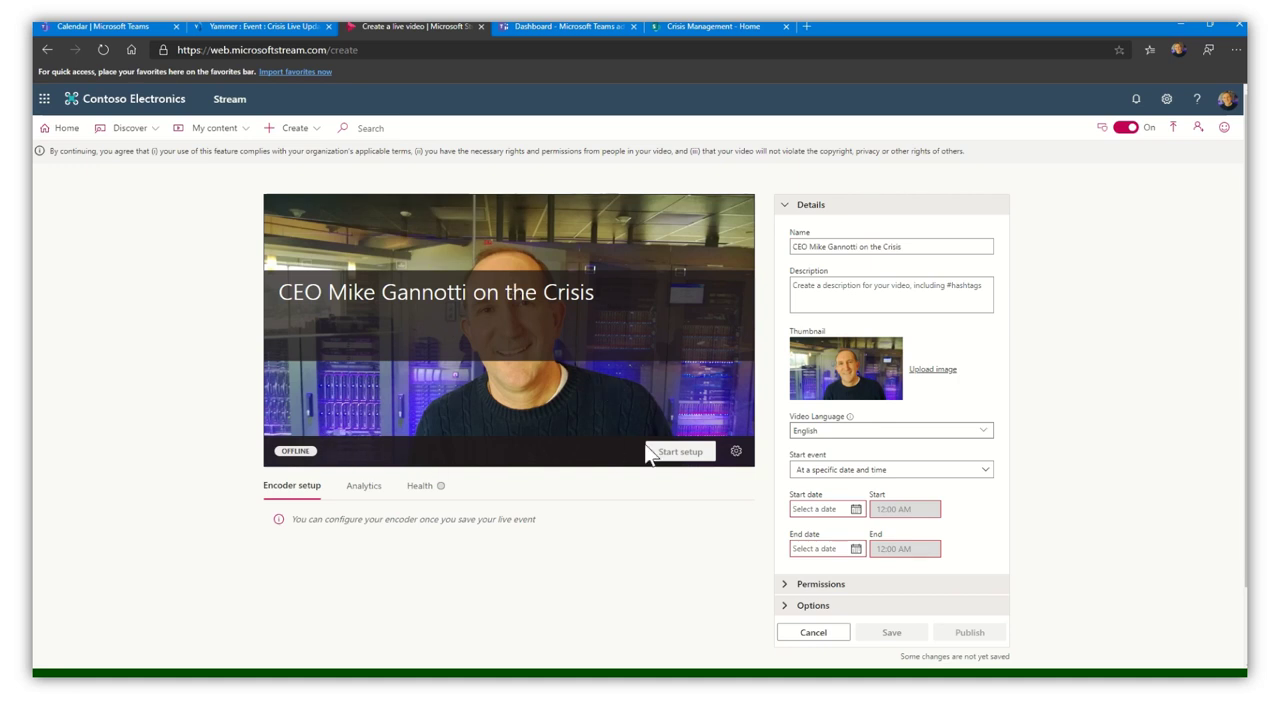
- Set the event to start as soon as the encoder is connected, and expand Permissions
left_click(872, 472)
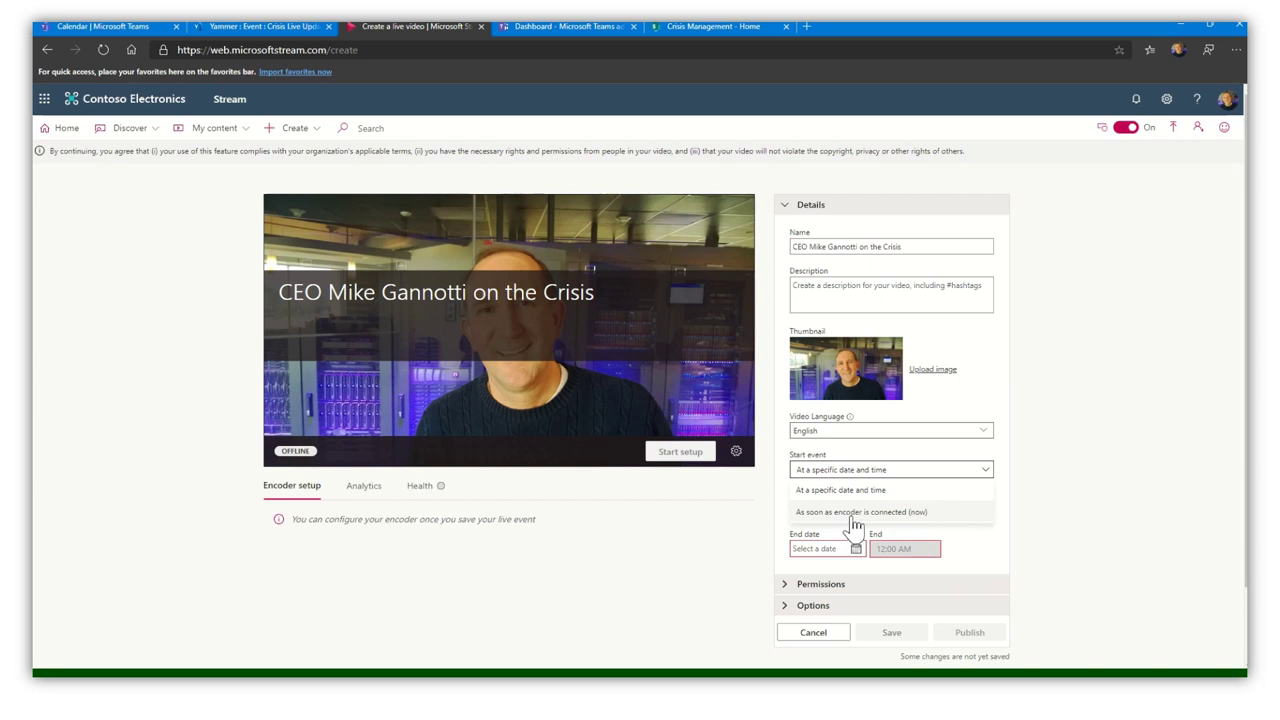
left_click(852, 514)
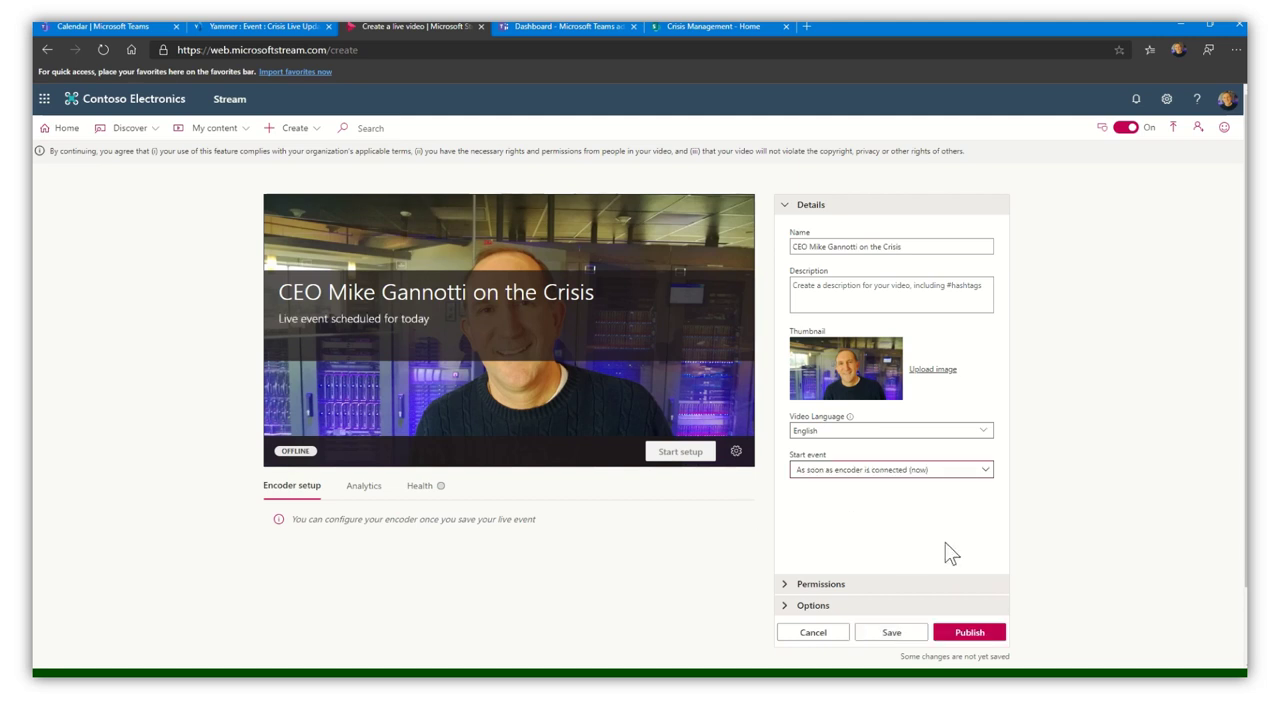
left_click(808, 586)
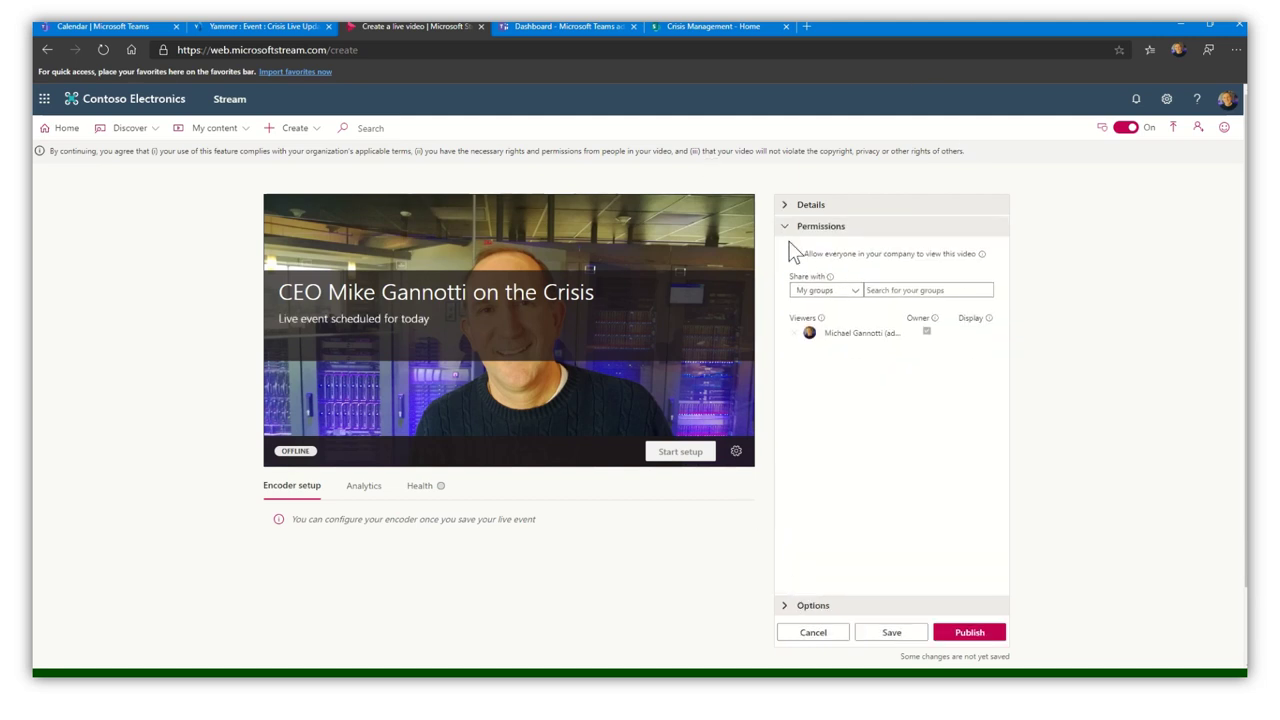
- Allow everyone in the company to view the live event, then publish it
left_click(794, 254)
left_click(794, 254)
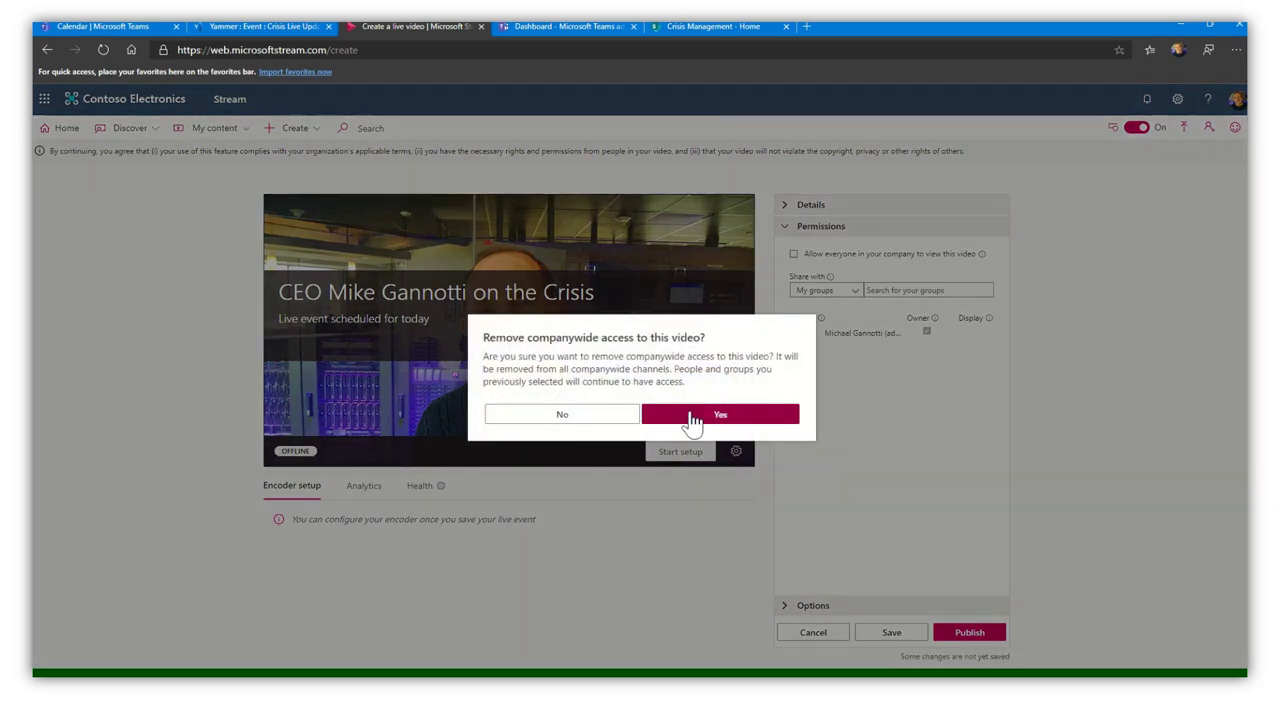
left_click(700, 418)
left_click(843, 291)
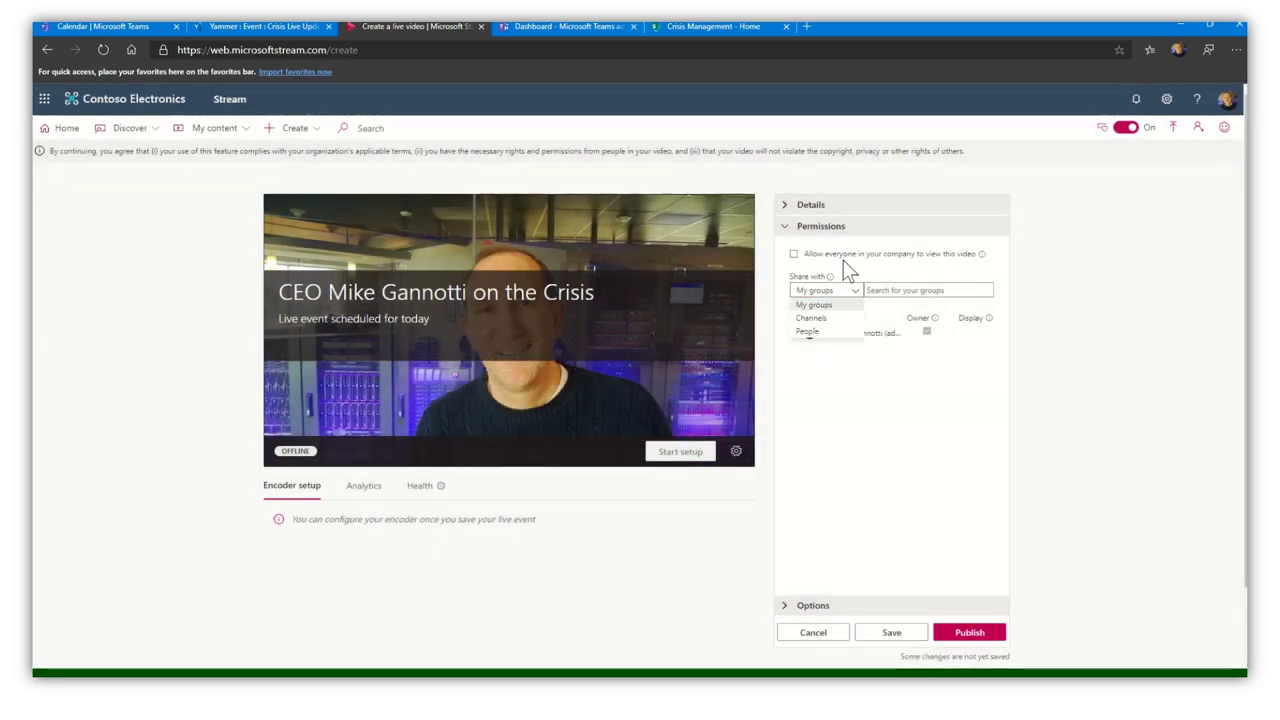
left_click(793, 255)
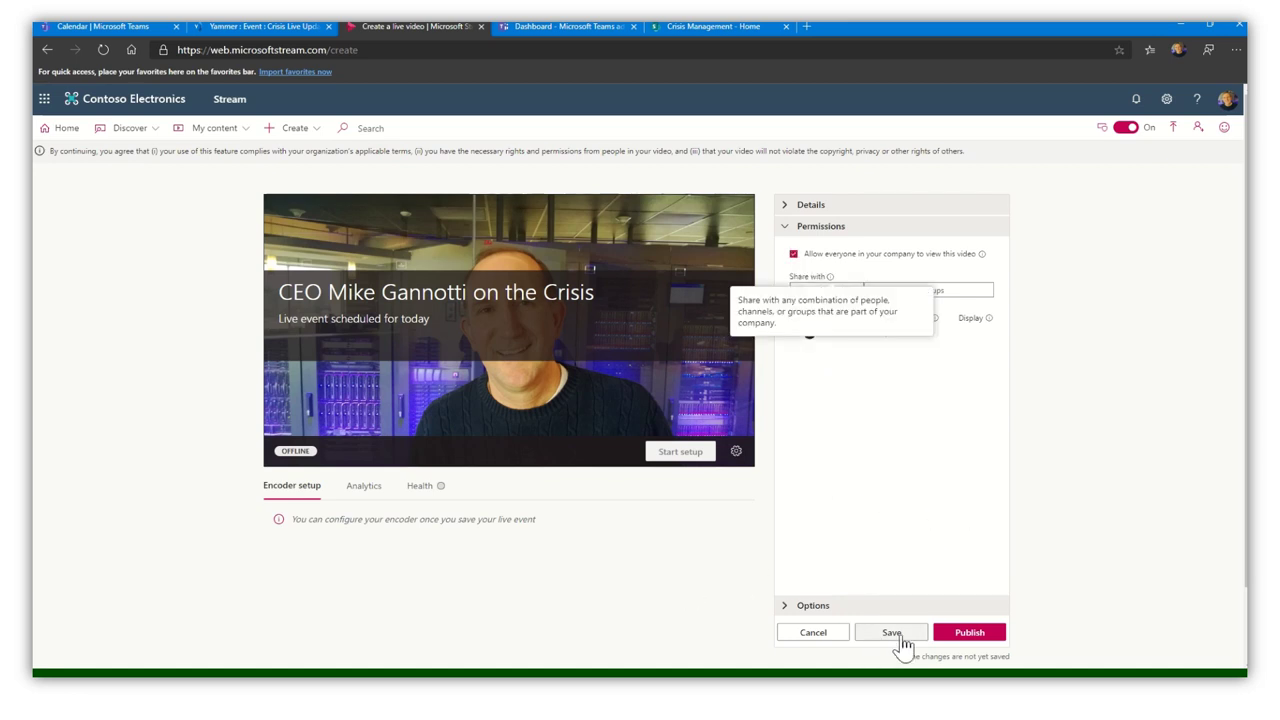
left_click(969, 634)
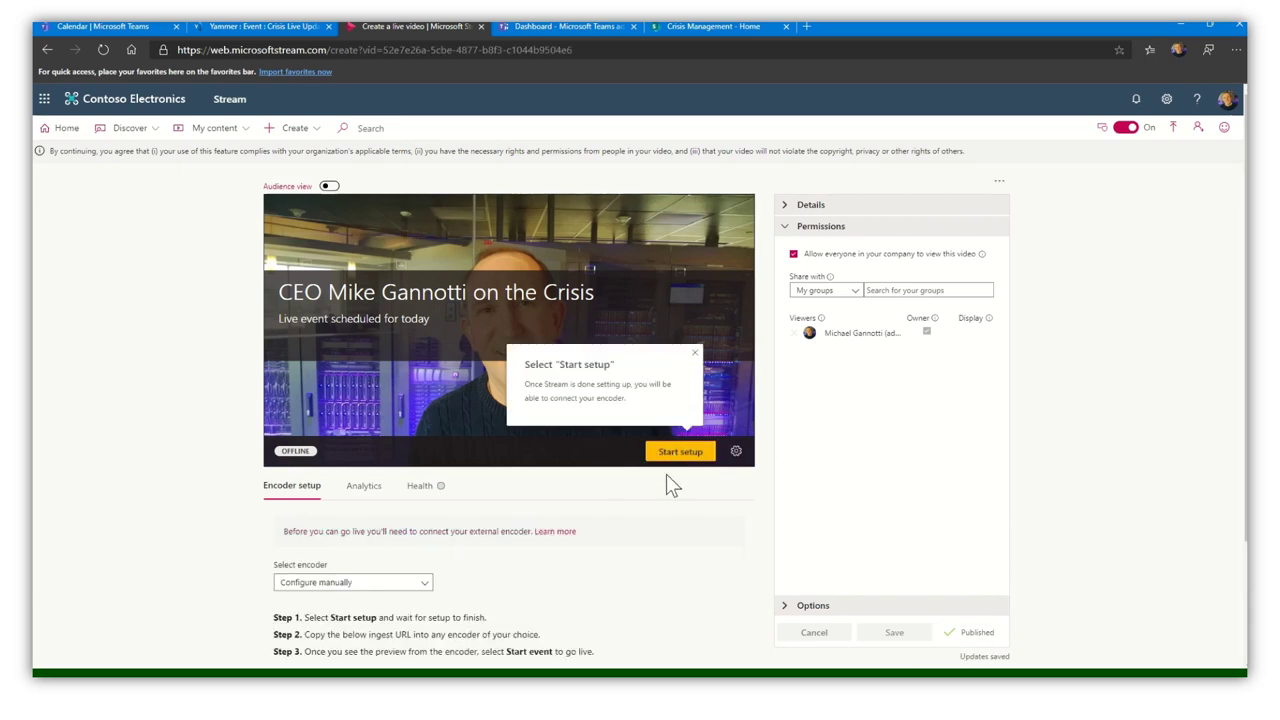
- Copy the server ingest URL and reveal the secondary ingest URL under advanced options
scroll(666, 480, "down", 2)
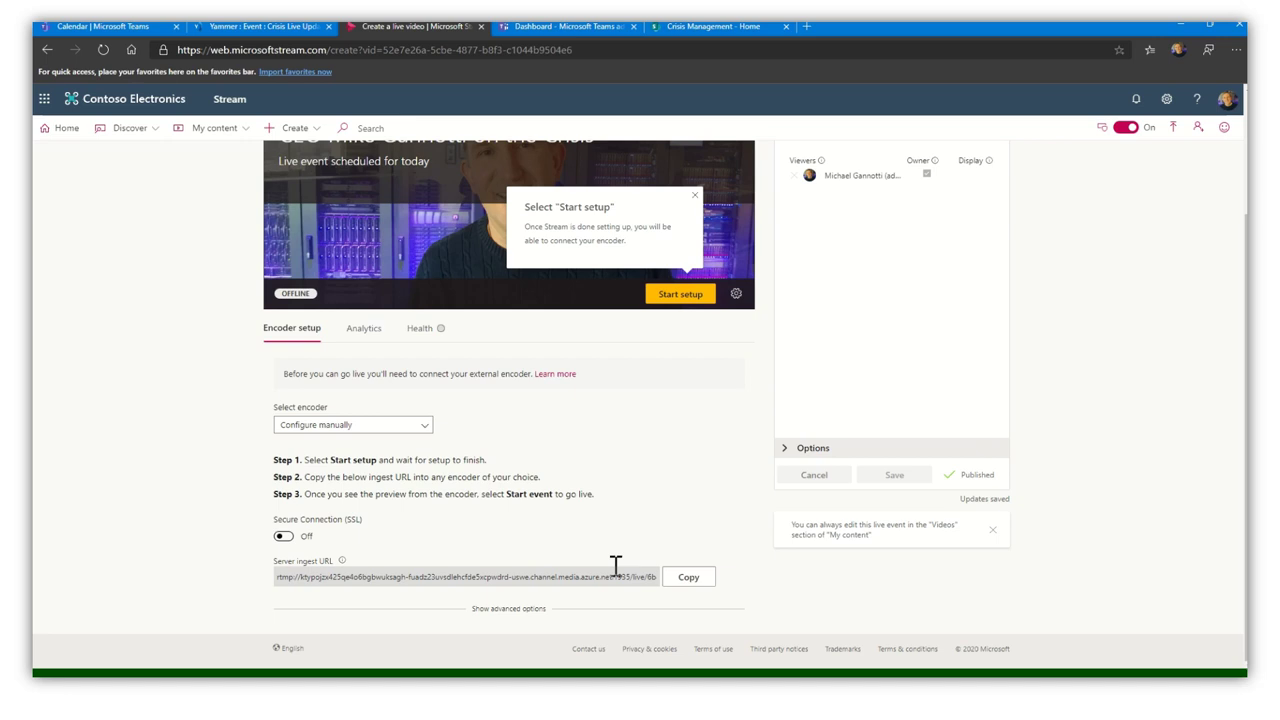
left_click(685, 579)
left_click(508, 610)
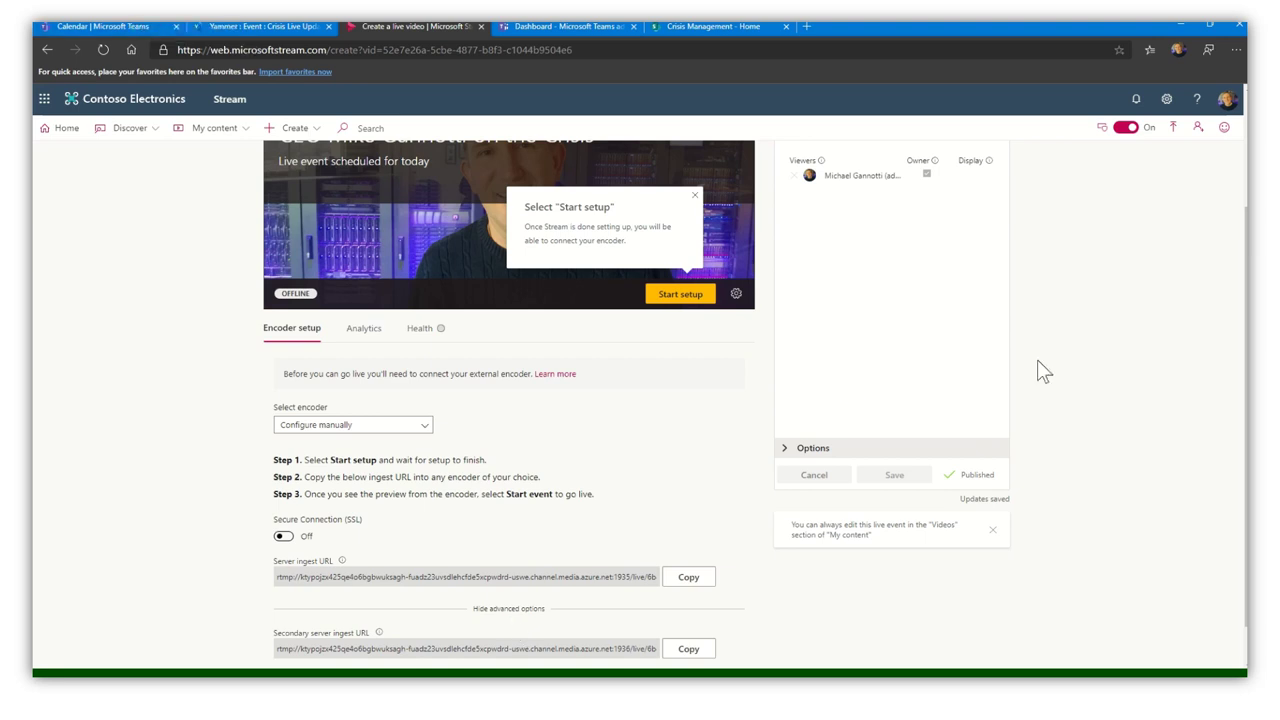
- Preview the live event as the audience sees it and copy its direct video link
scroll(1183, 475, "up", 2)
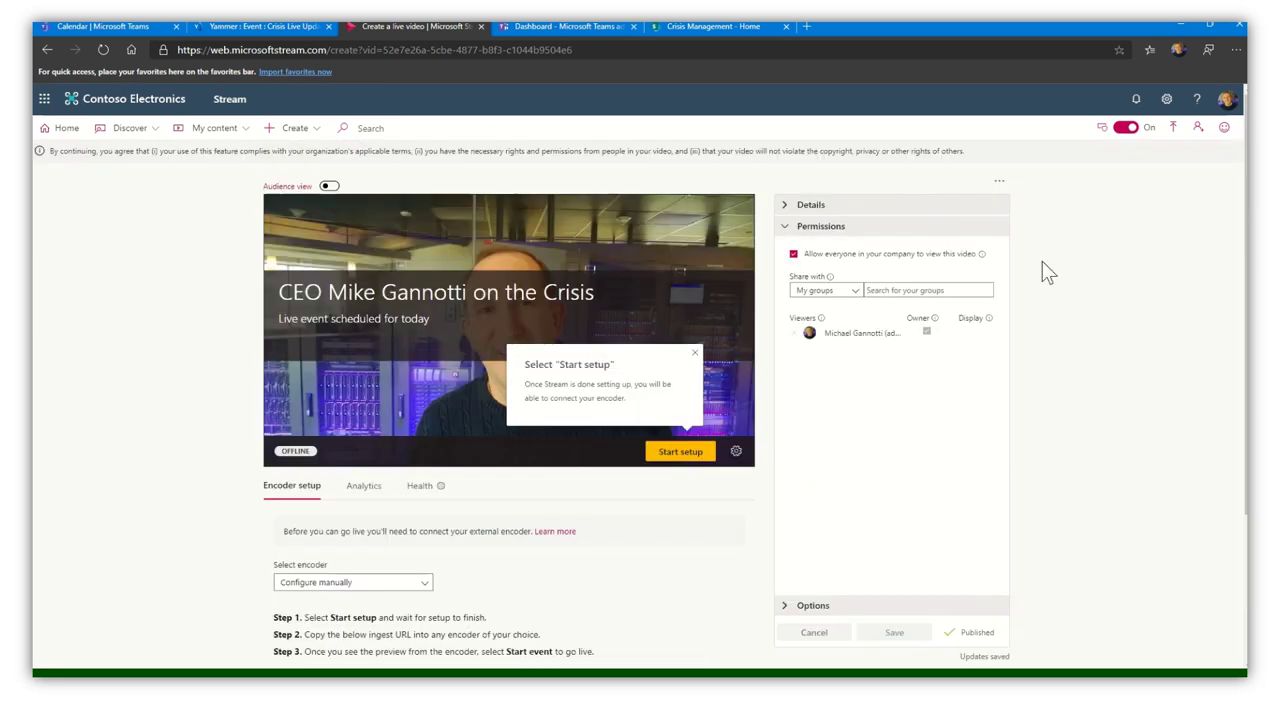
left_click(327, 187)
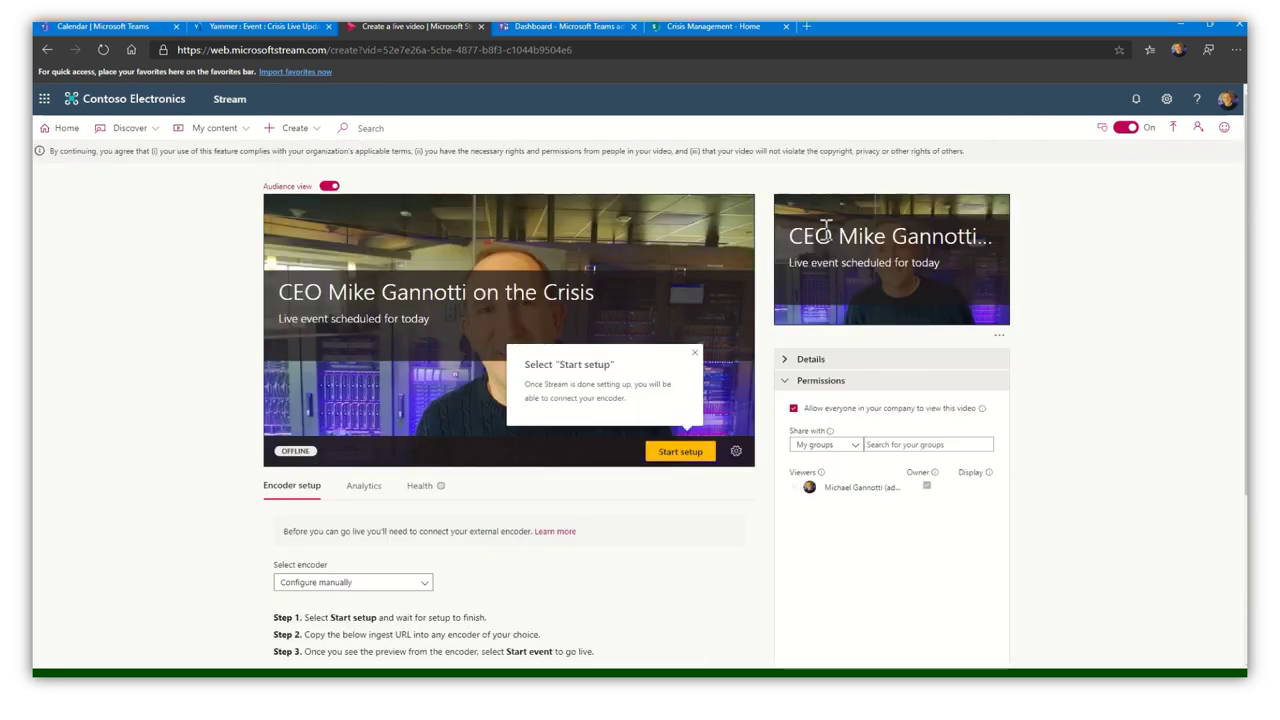
left_click(998, 340)
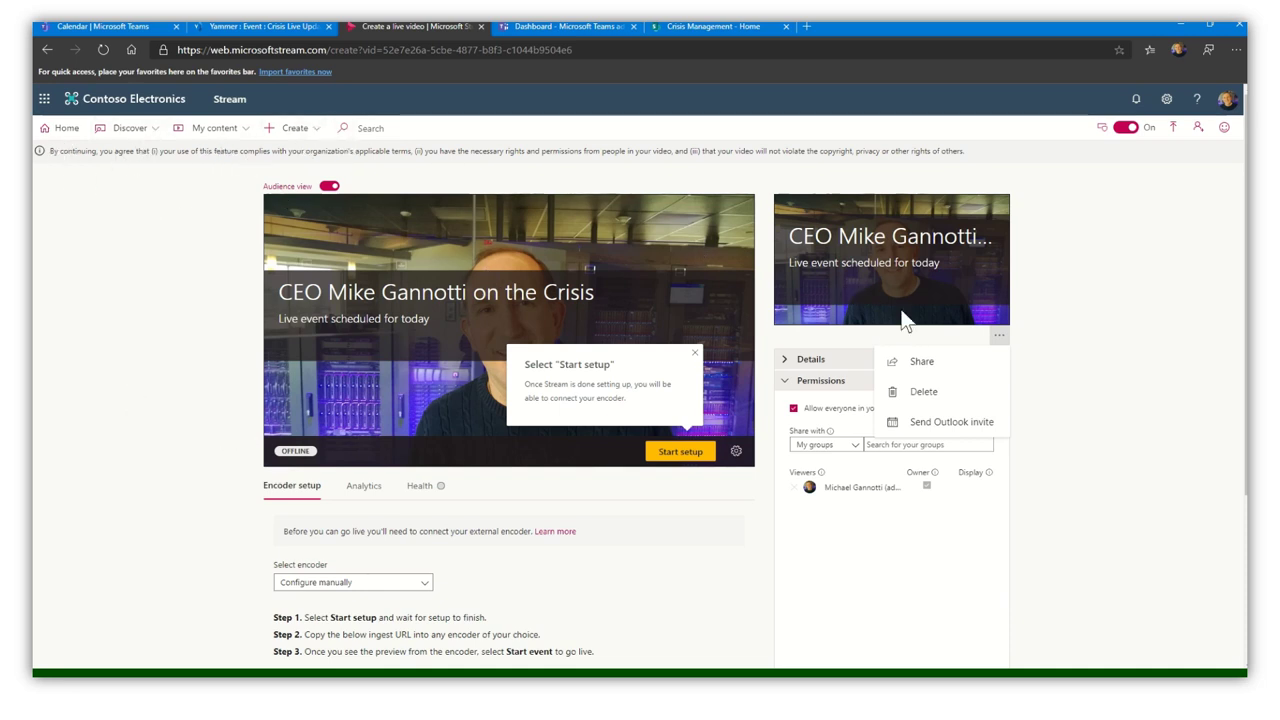
left_click(920, 370)
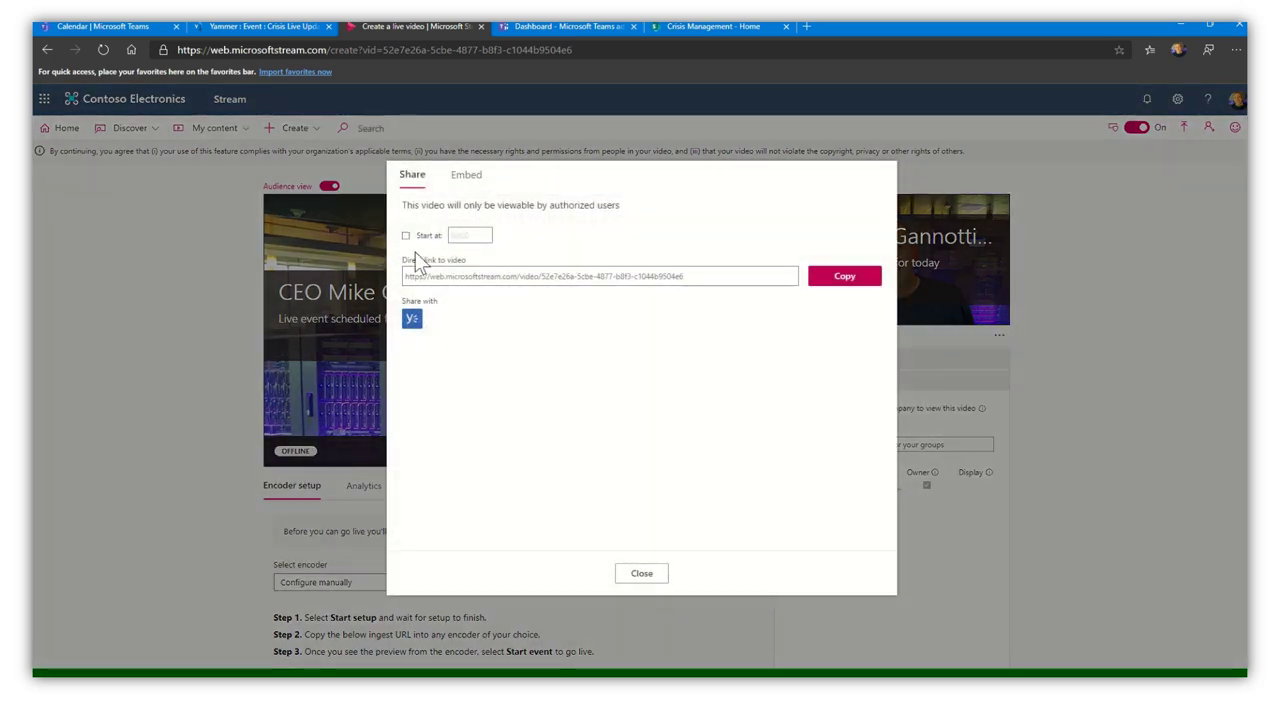
left_click(850, 282)
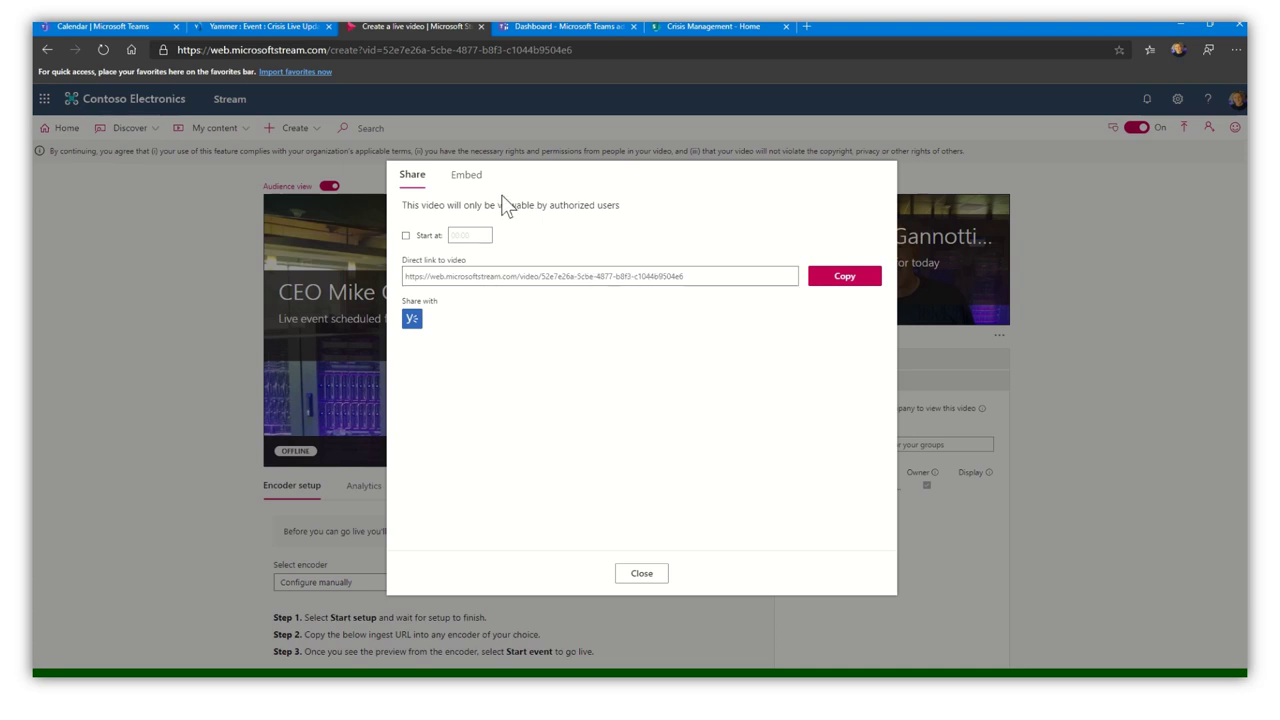
- Copy the live event video's embed code, then go to the Crisis Management SharePoint site
left_click(466, 174)
left_click(848, 280)
left_click(411, 175)
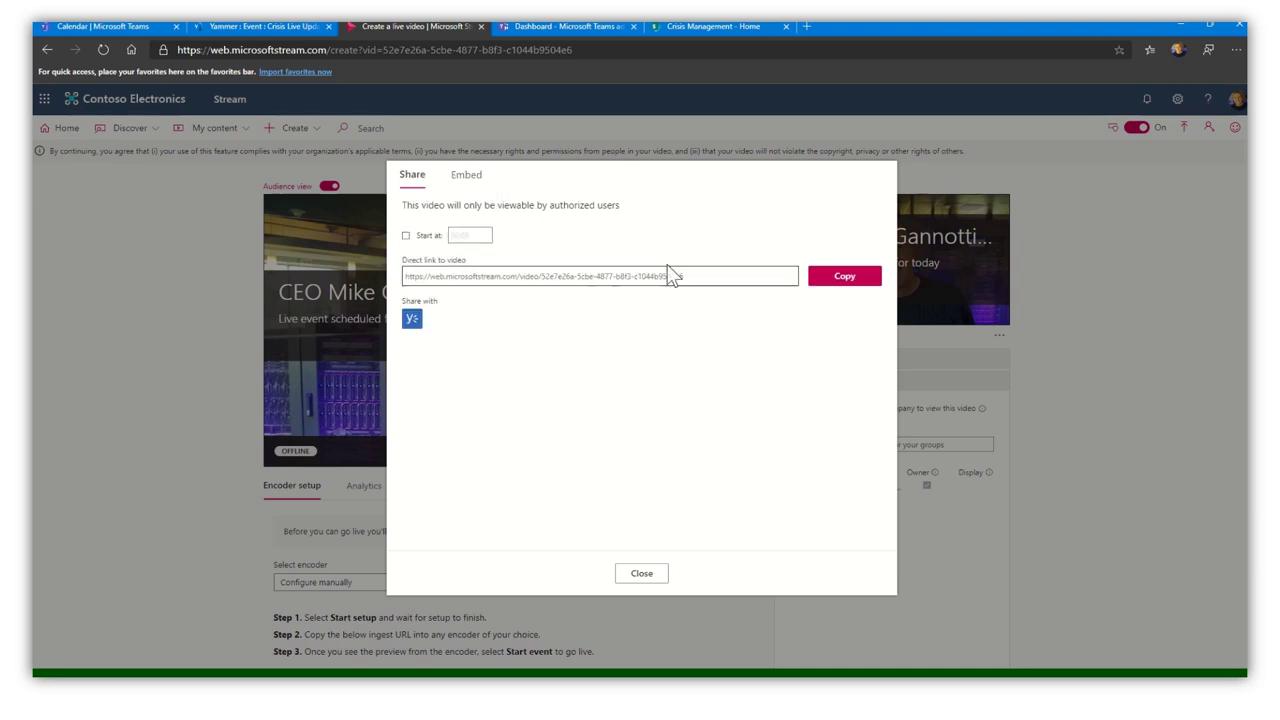
left_click(686, 34)
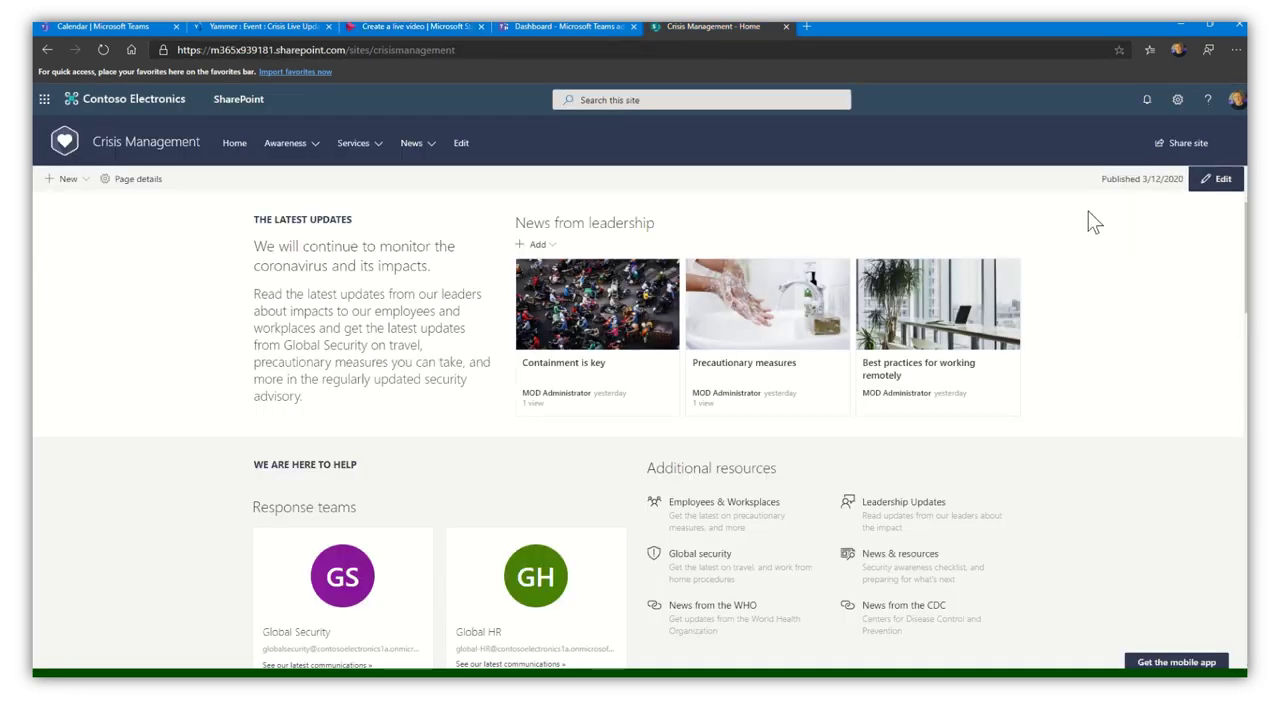
- Add a Stream web part in column two showing the pasted live event video as a Single video
left_click(1215, 182)
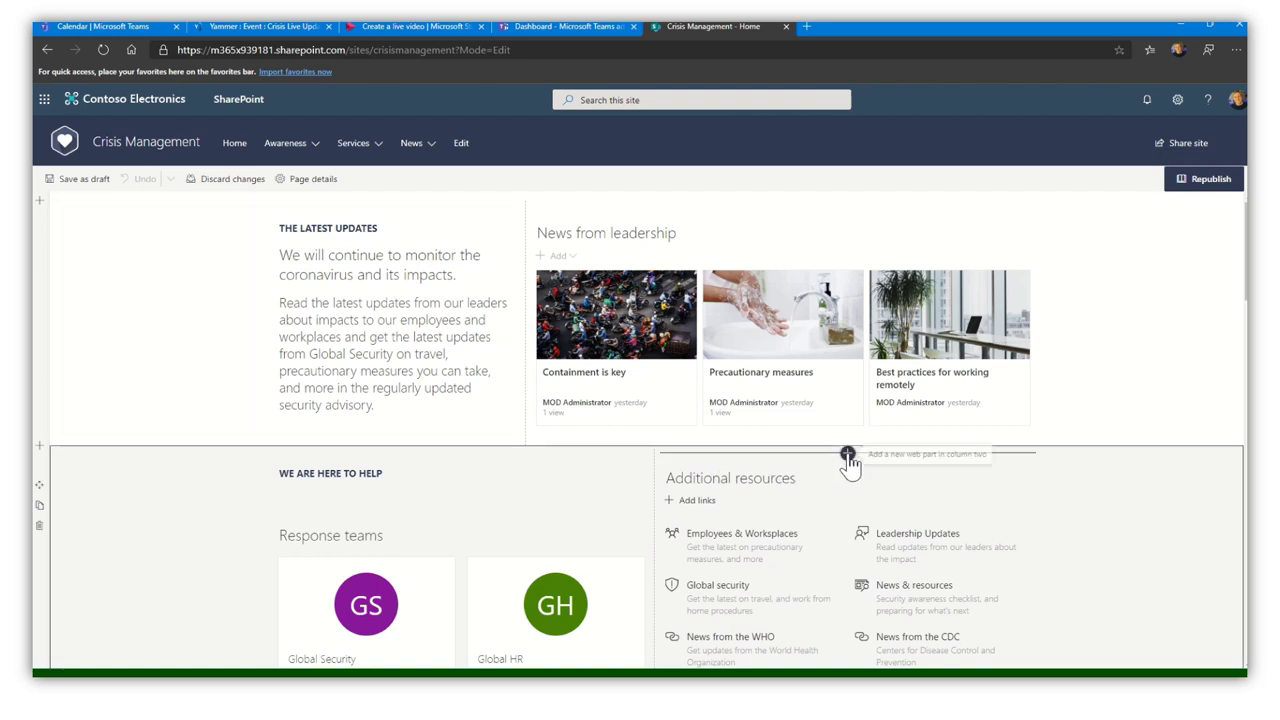
left_click(848, 453)
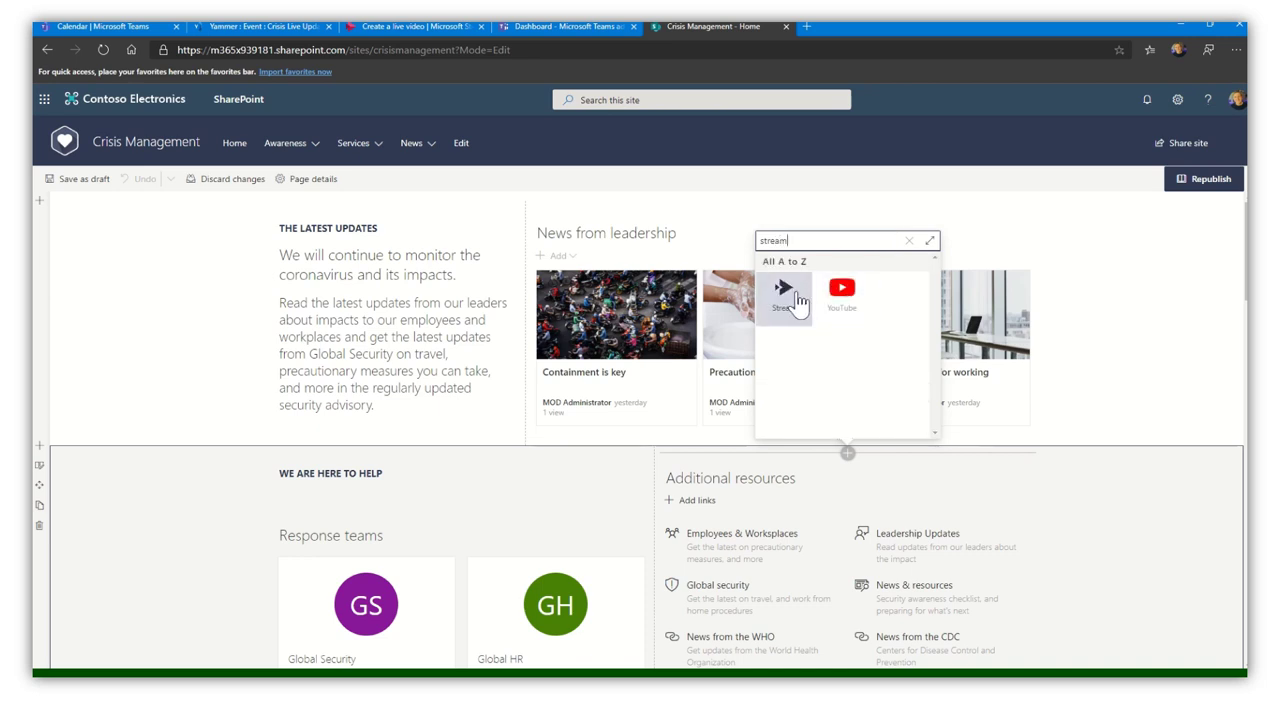
left_click(783, 292)
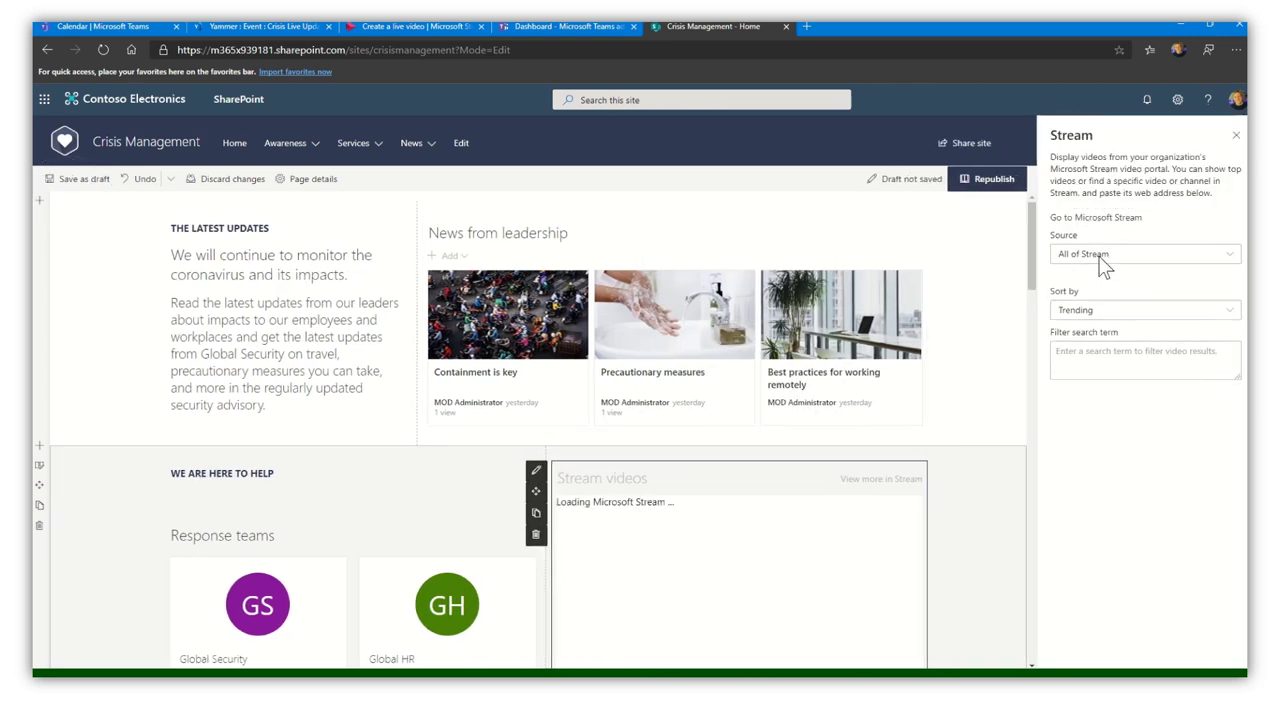
left_click(1106, 257)
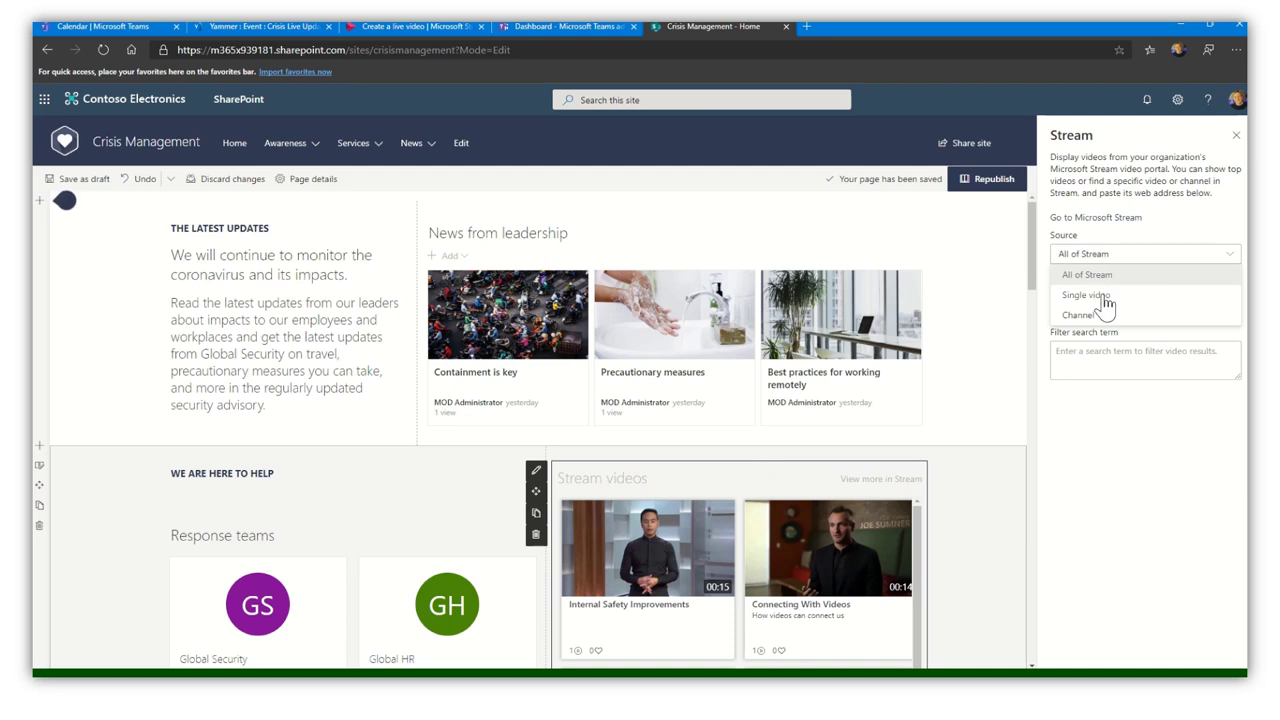
left_click(1100, 295)
left_click(1113, 314)
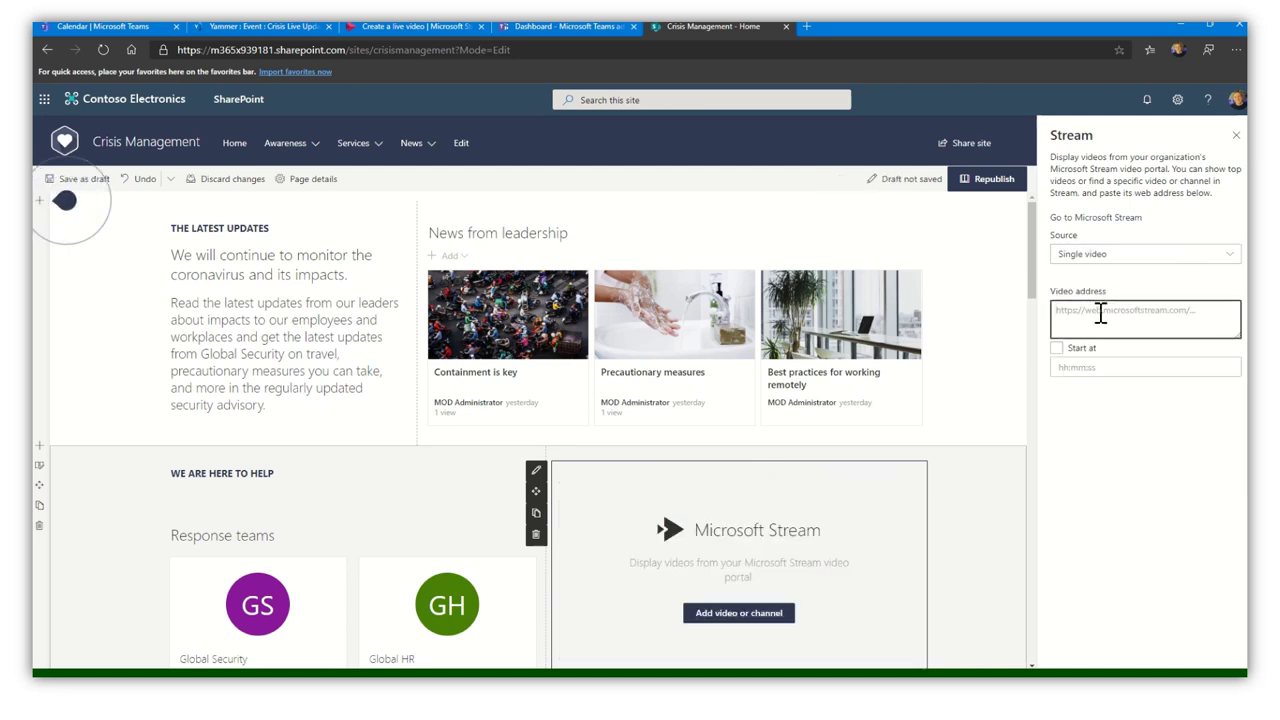
key("ctrl+v")
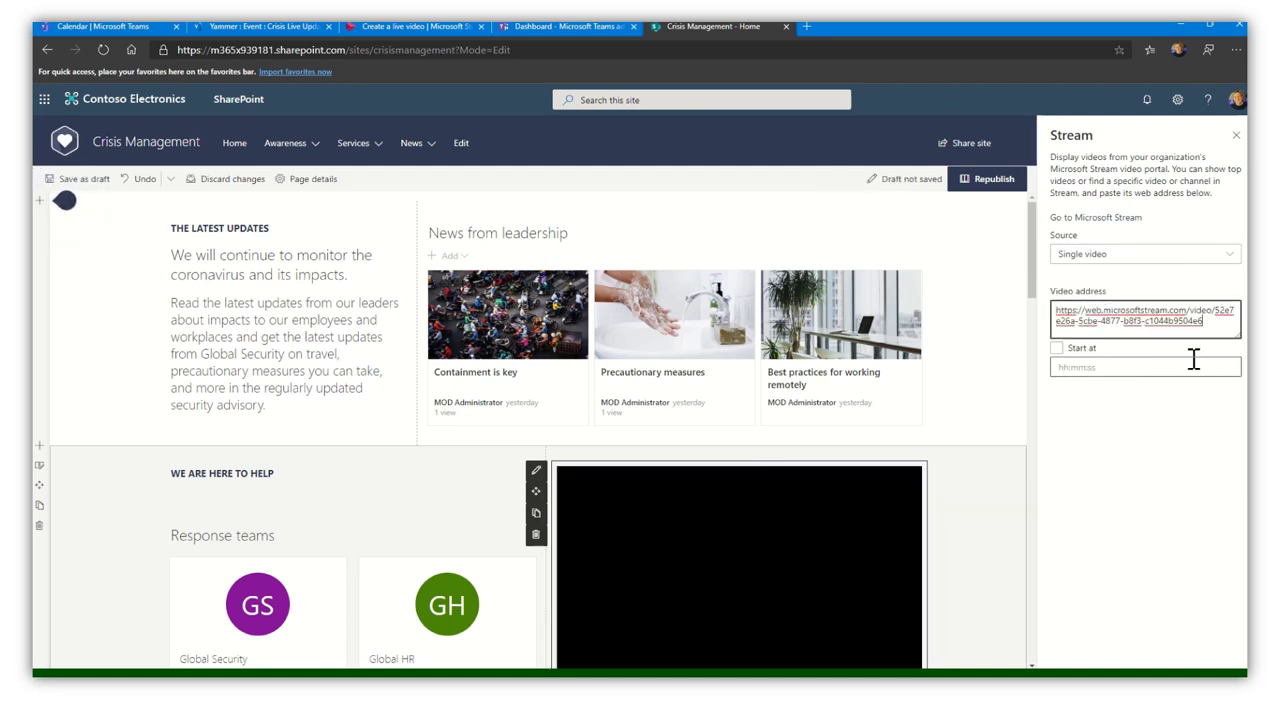
left_click(1236, 135)
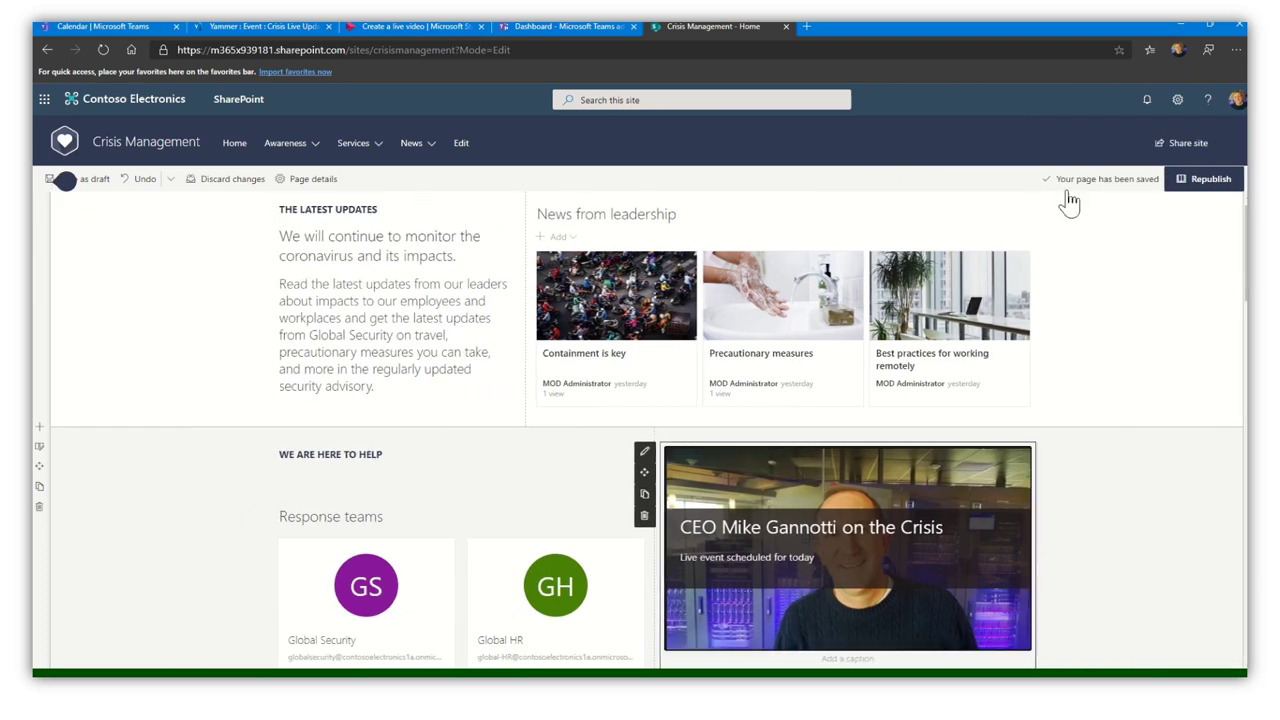
- Republish the Crisis Management home page and check the embedded CEO live event video
left_click(1208, 182)
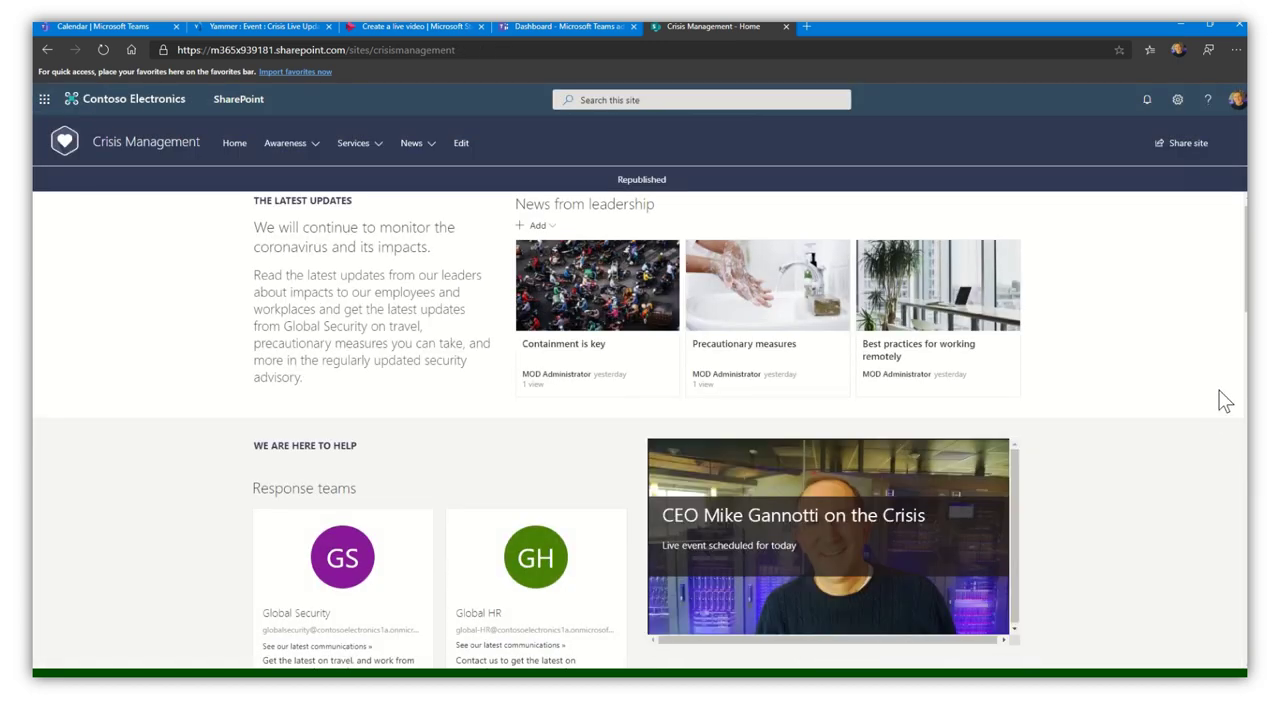
scroll(1160, 393, "down", 2)
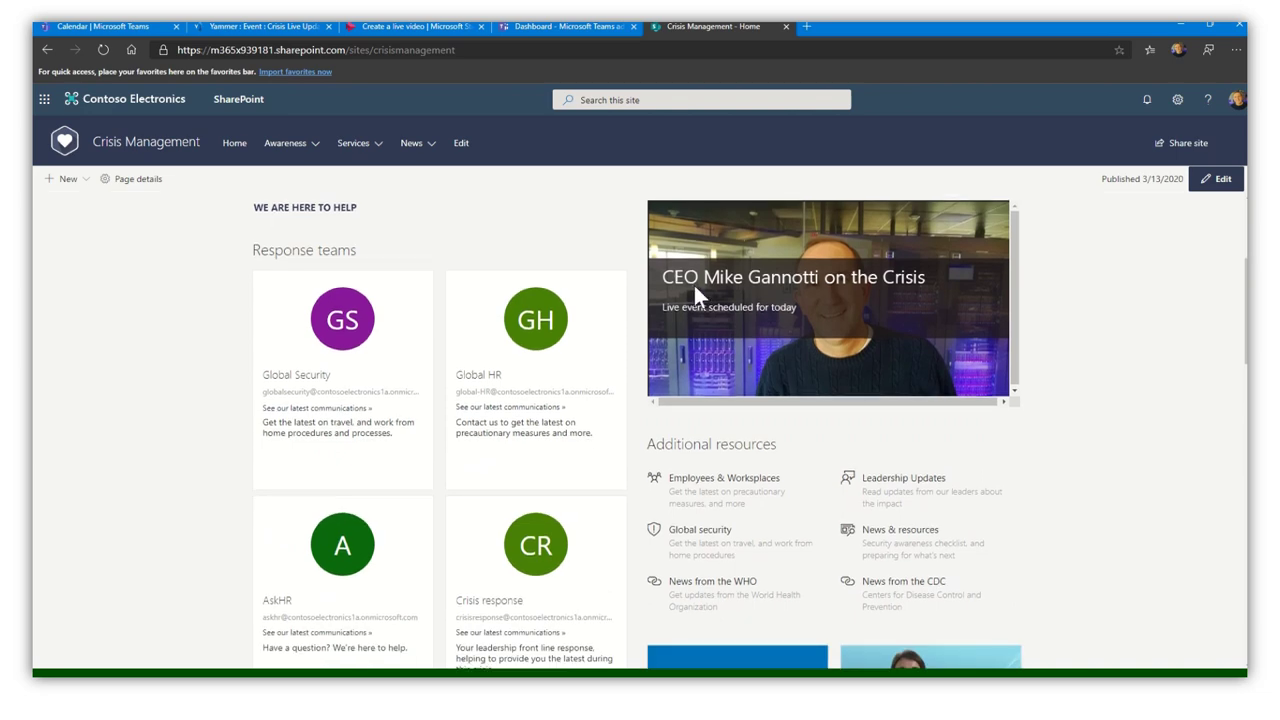
scroll(1200, 400, "up", 2)
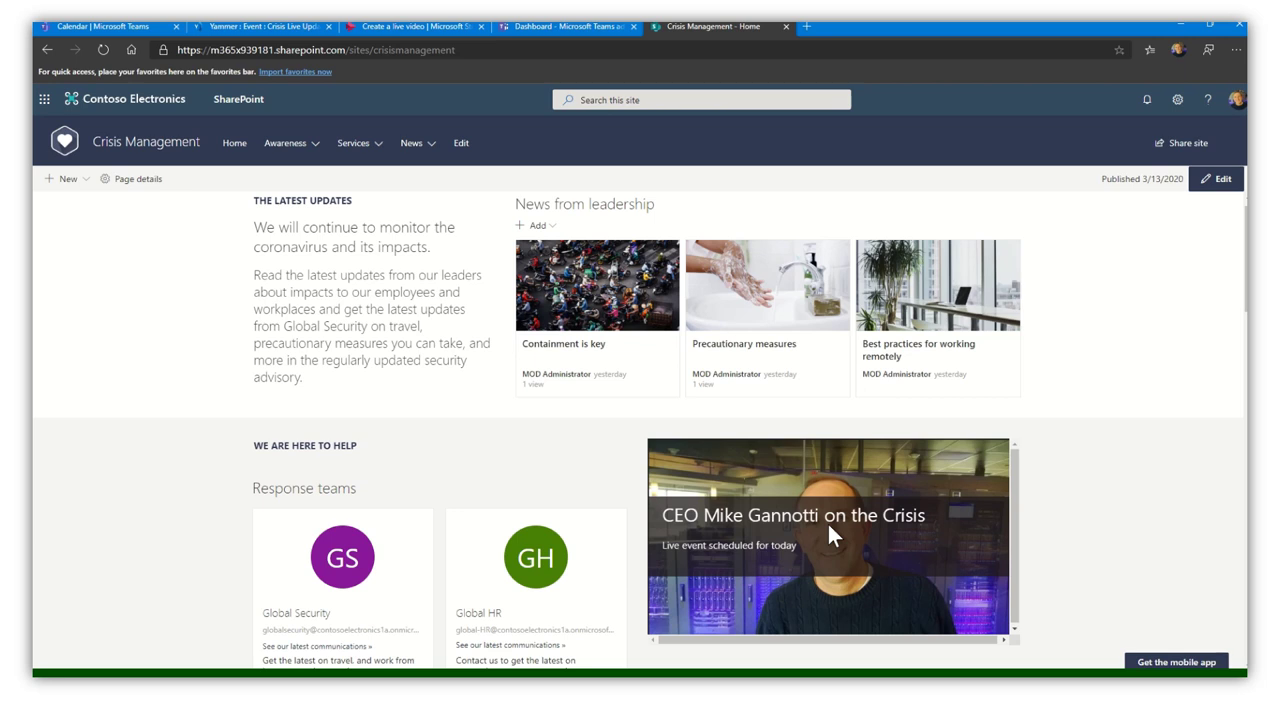
- Close Share and open the Microsoft Teams Adoption video in the Media Team Meetings channel
left_click(436, 28)
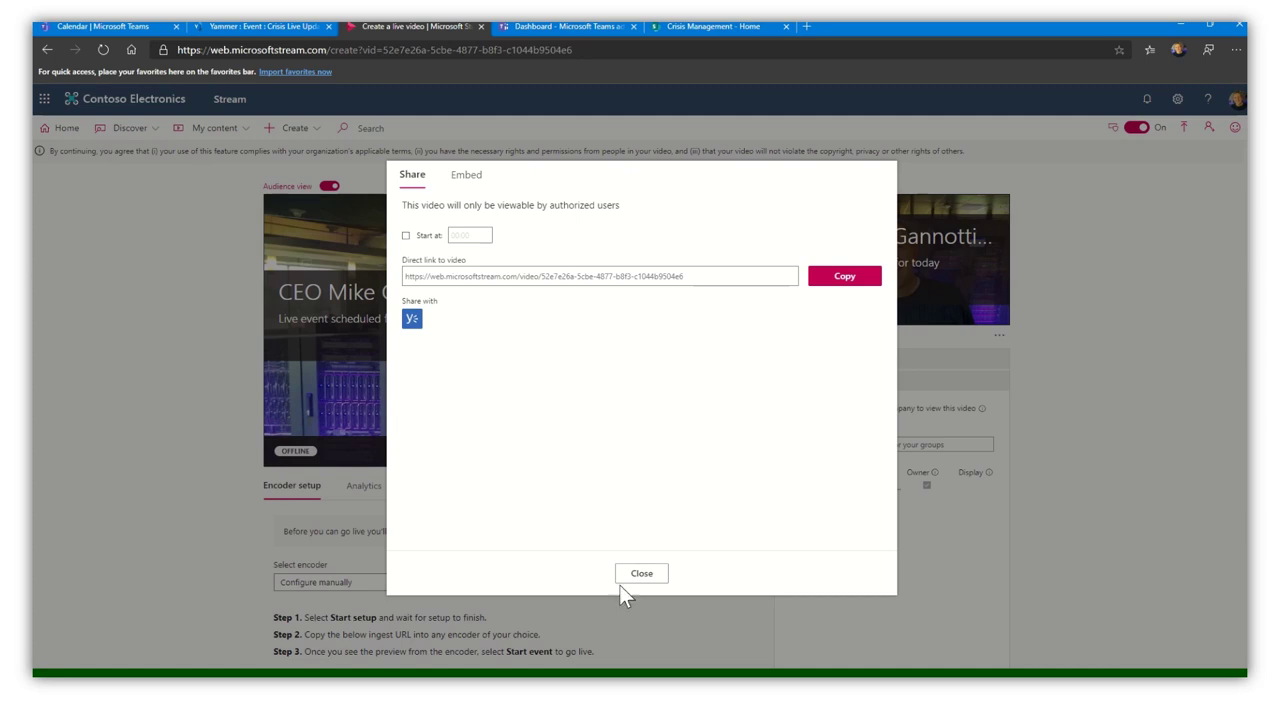
left_click(646, 576)
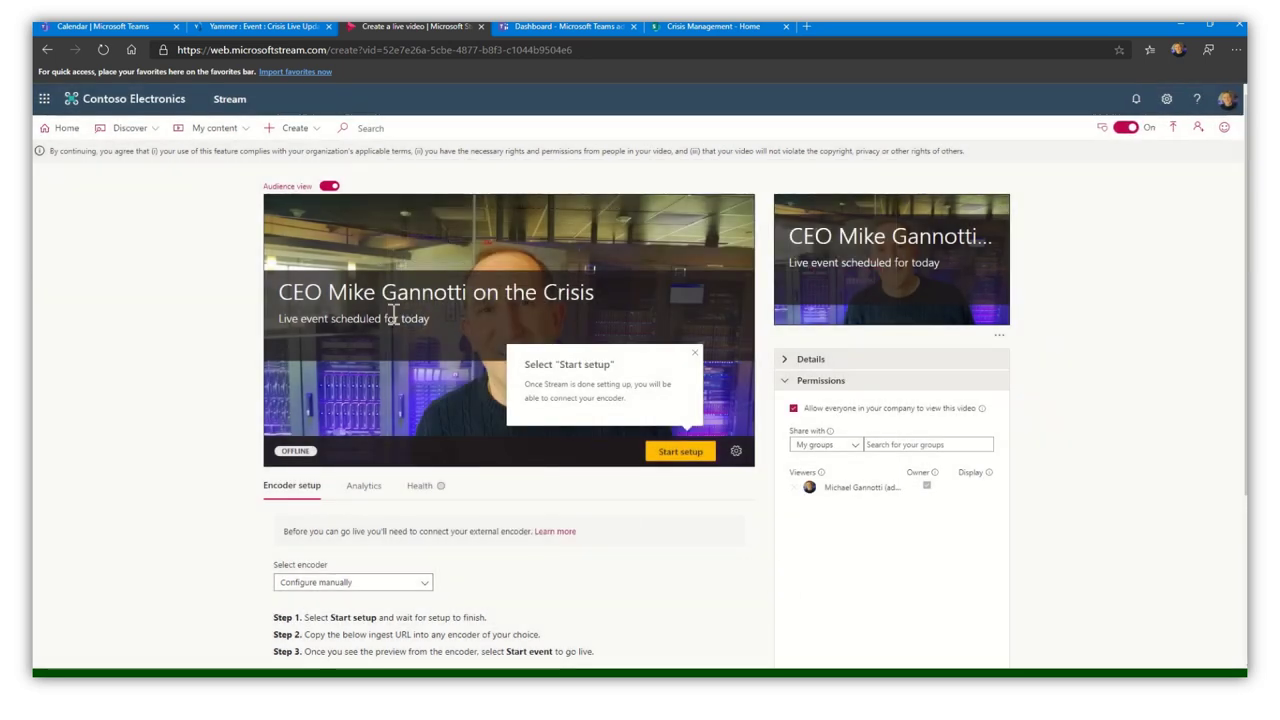
left_click(242, 135)
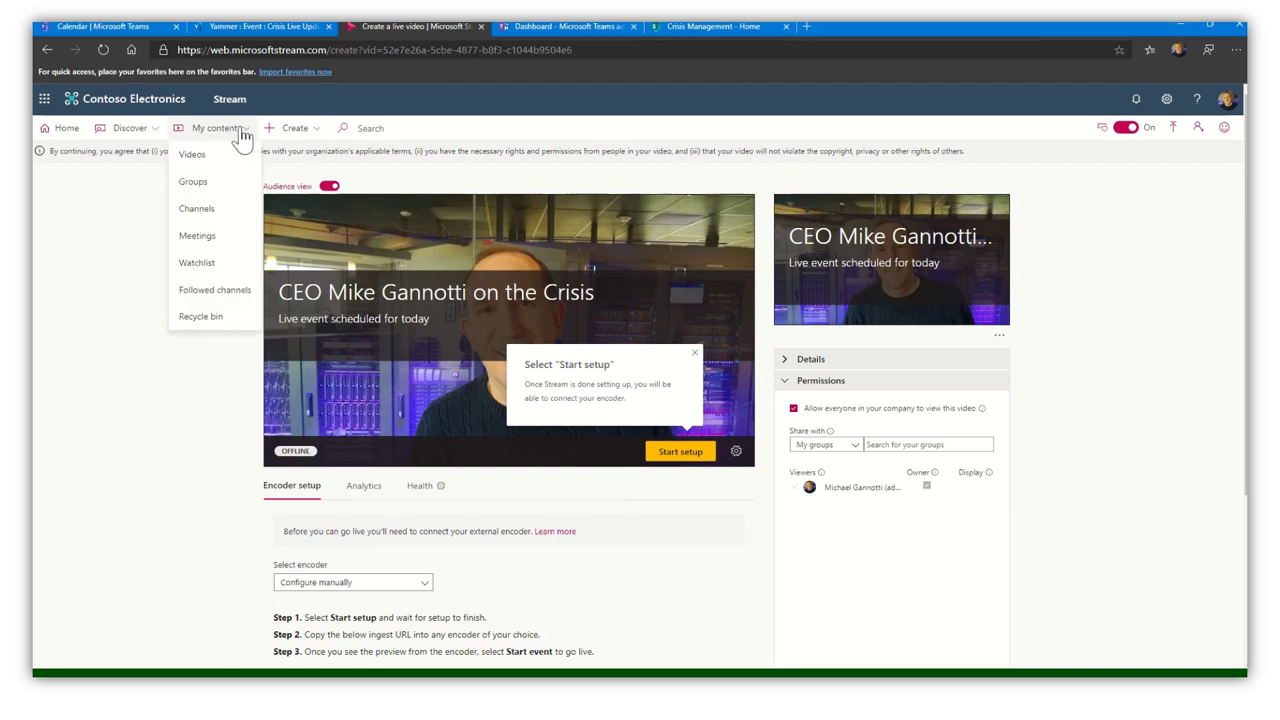
left_click(197, 210)
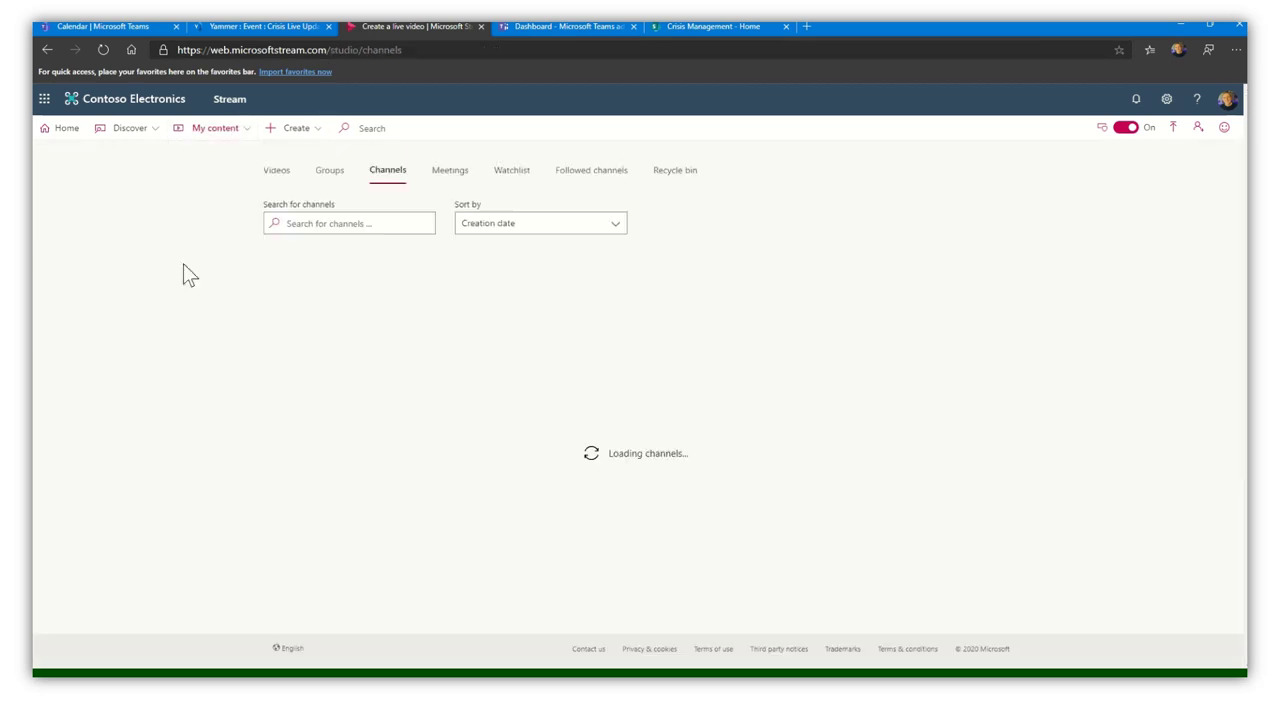
left_click(530, 274)
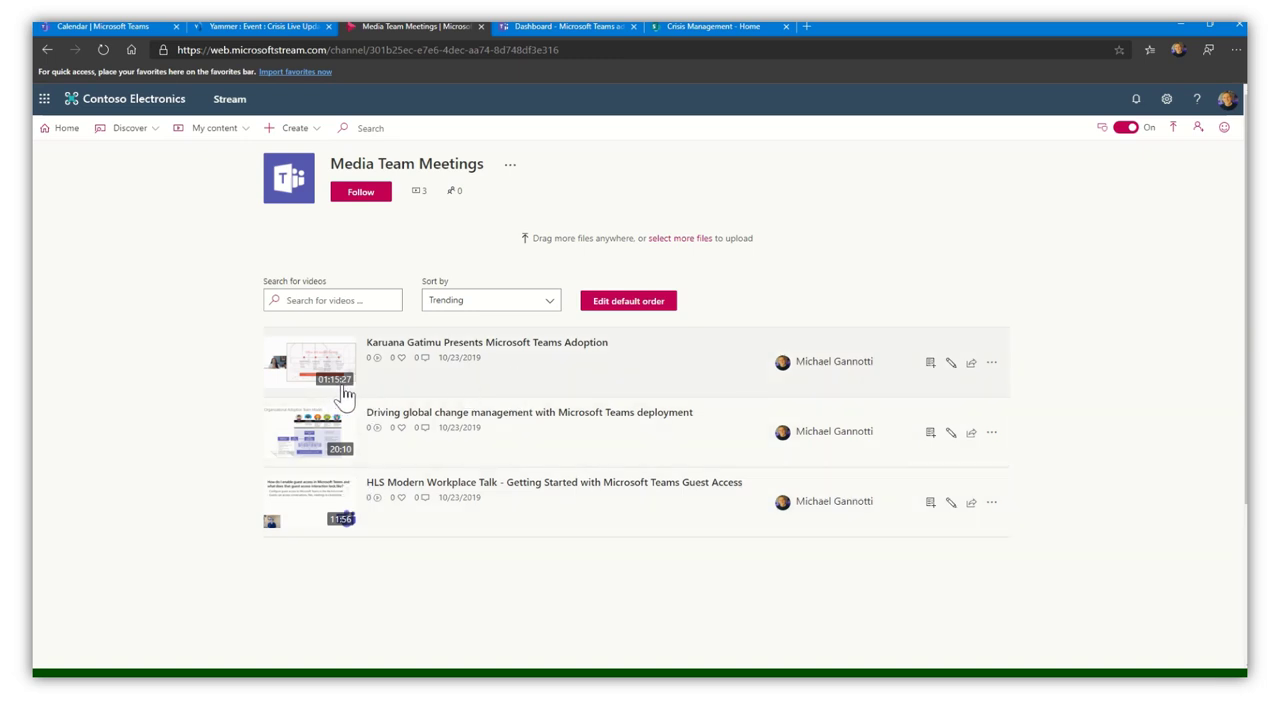
left_click(310, 365)
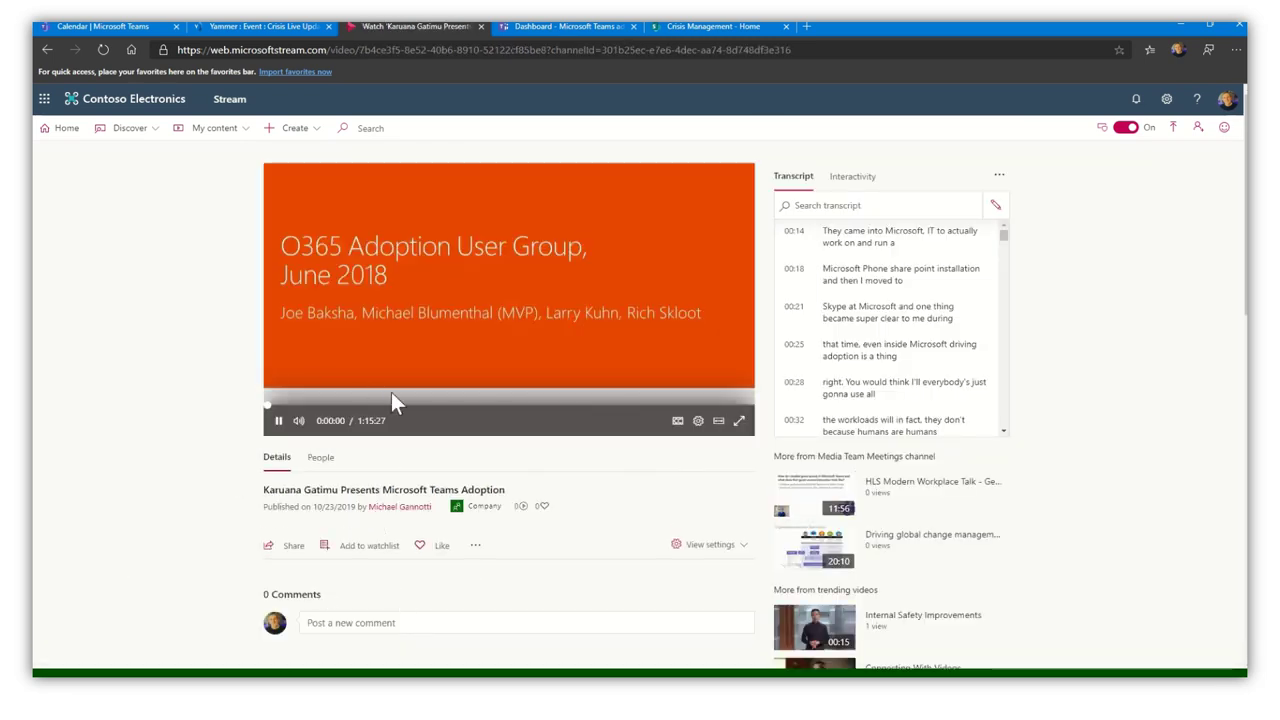
- Turn on captions and pause the video at about 0:19:56
left_click(280, 422)
left_click(280, 424)
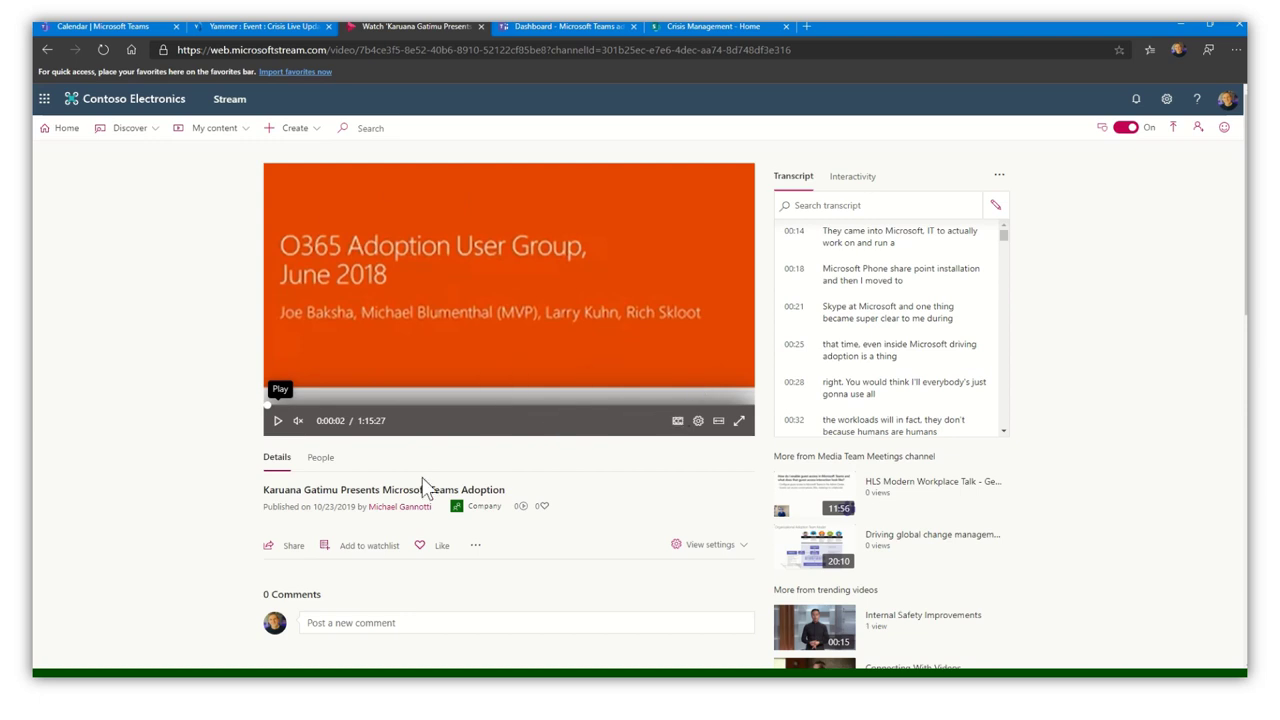
left_click(678, 422)
left_click(376, 395)
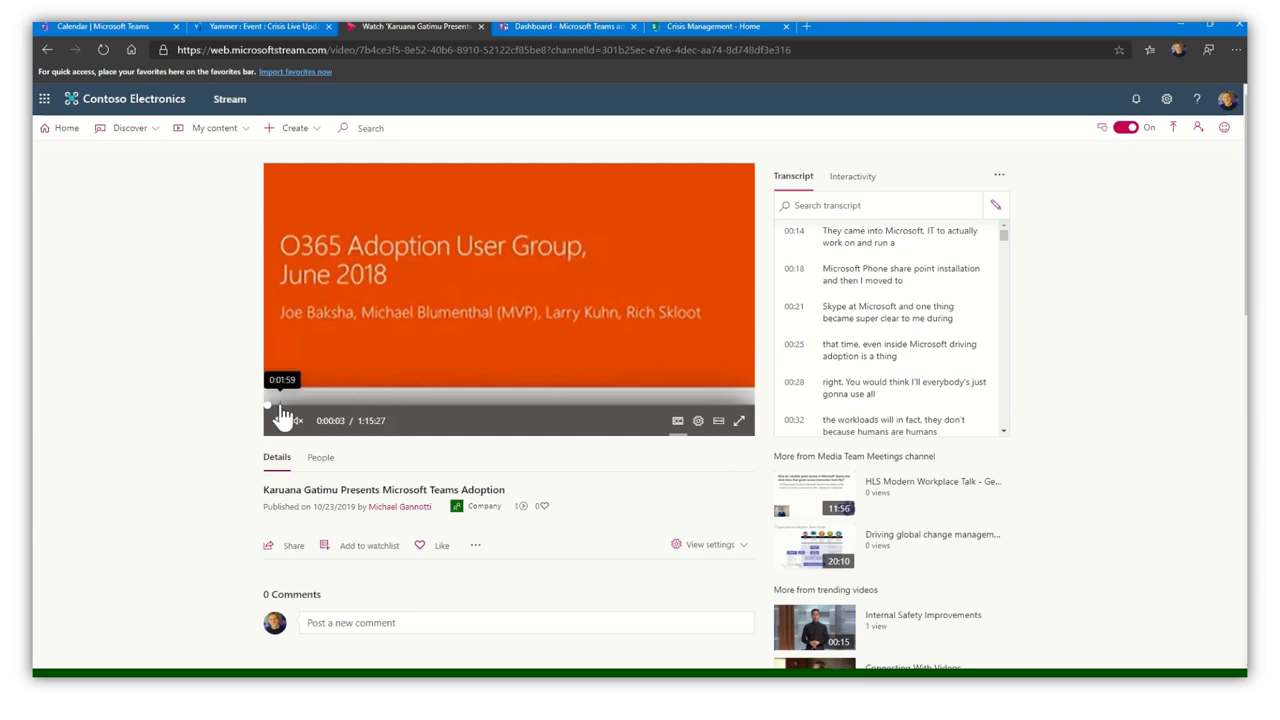
left_click(279, 420)
left_click(395, 404)
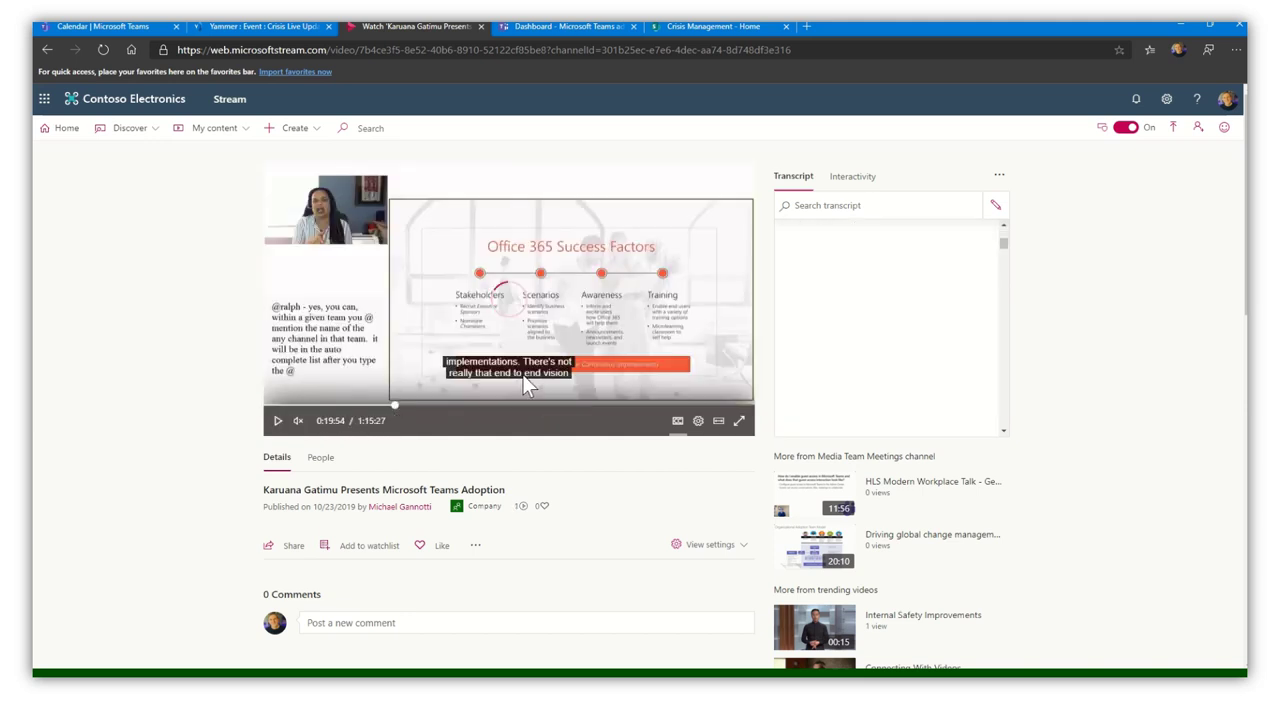
left_click(279, 421)
left_click(280, 423)
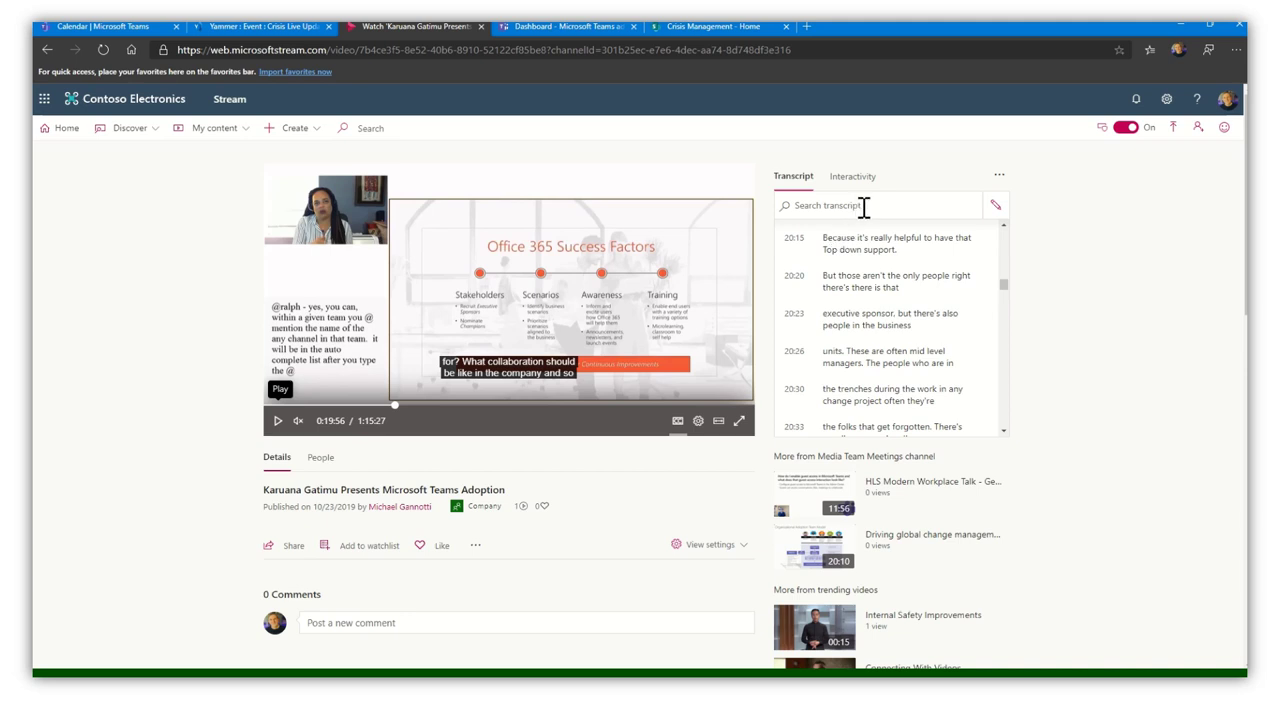
- Search the transcript for Office 365 and pause the video at the 0:08:02 match
left_click(866, 205)
type("Office 365")
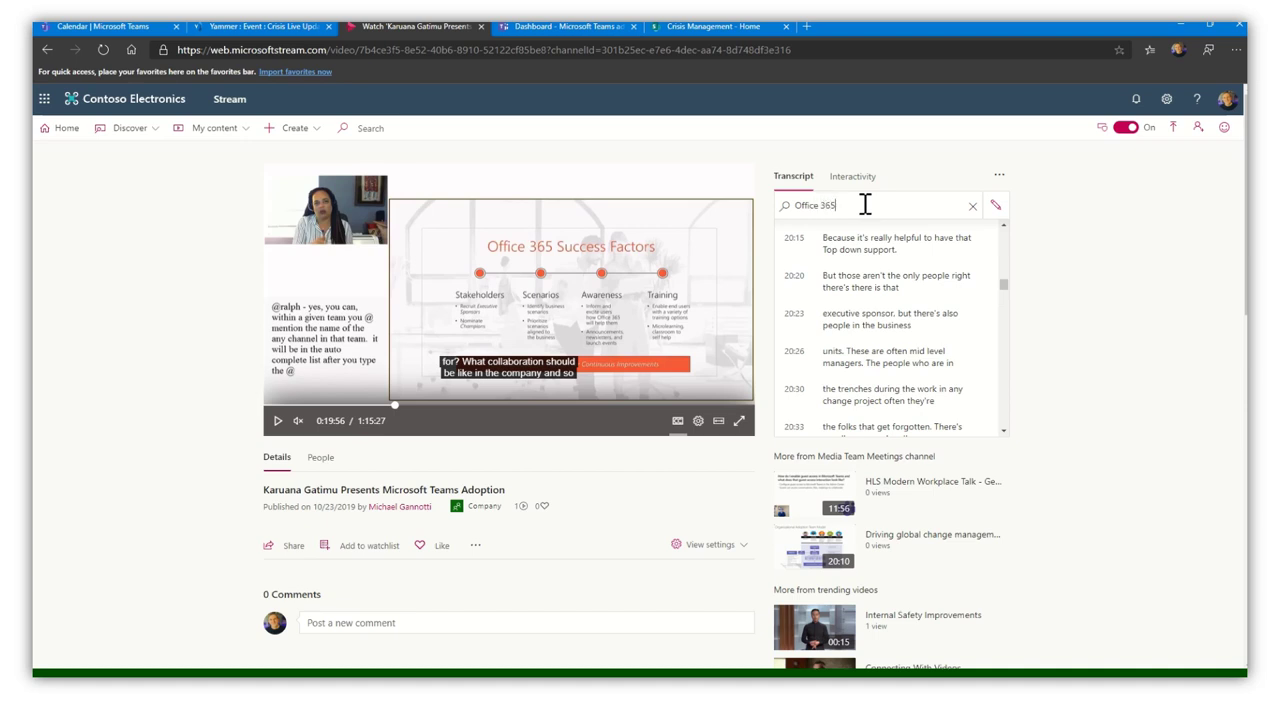
key("Return")
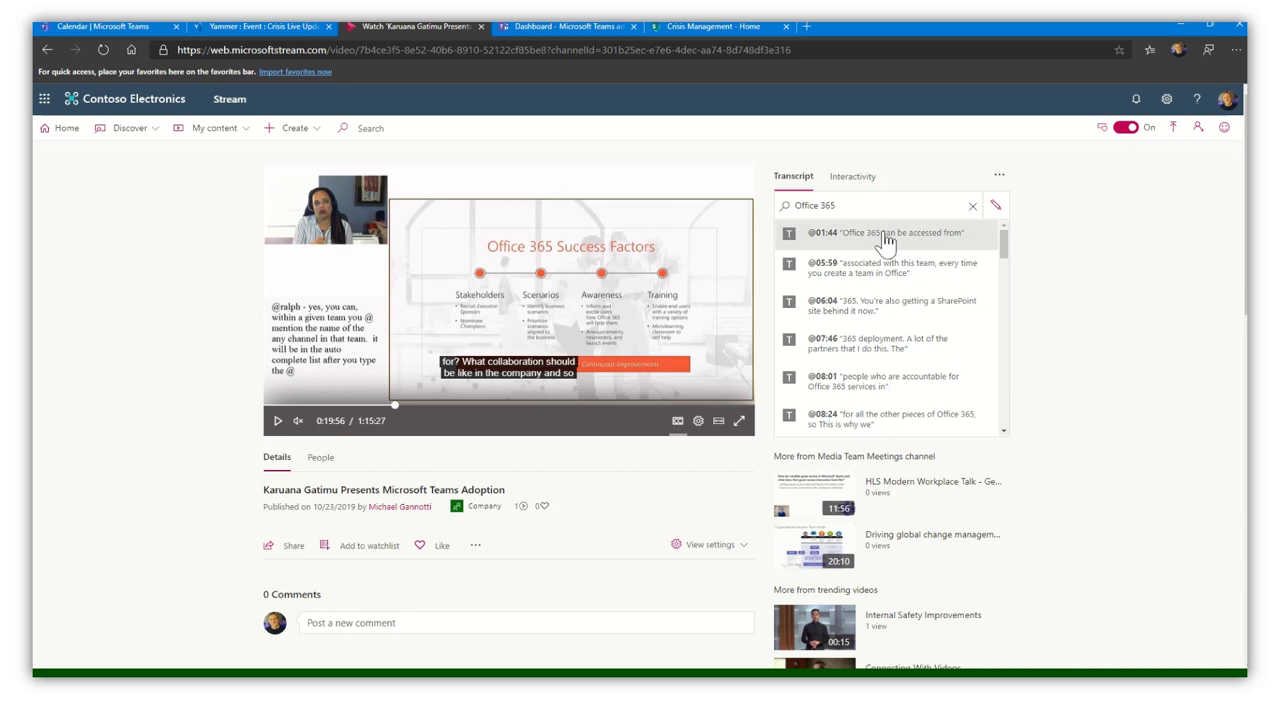
left_click(862, 393)
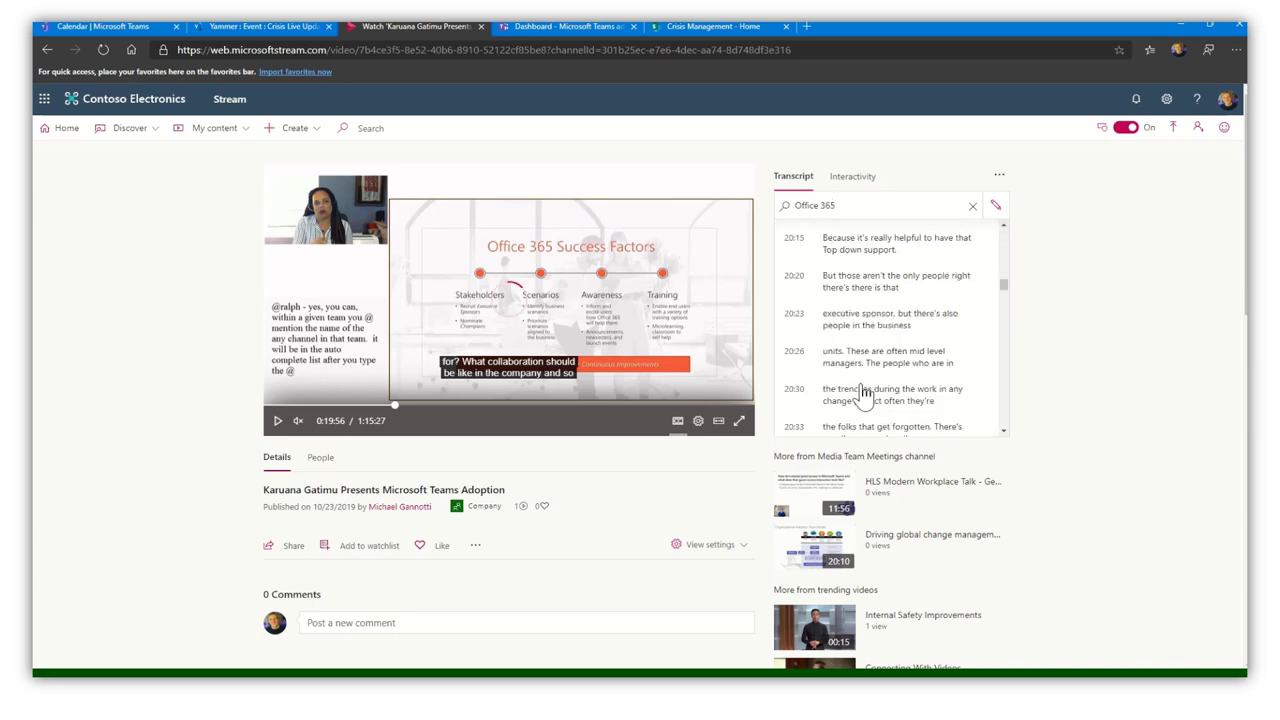
left_click(280, 423)
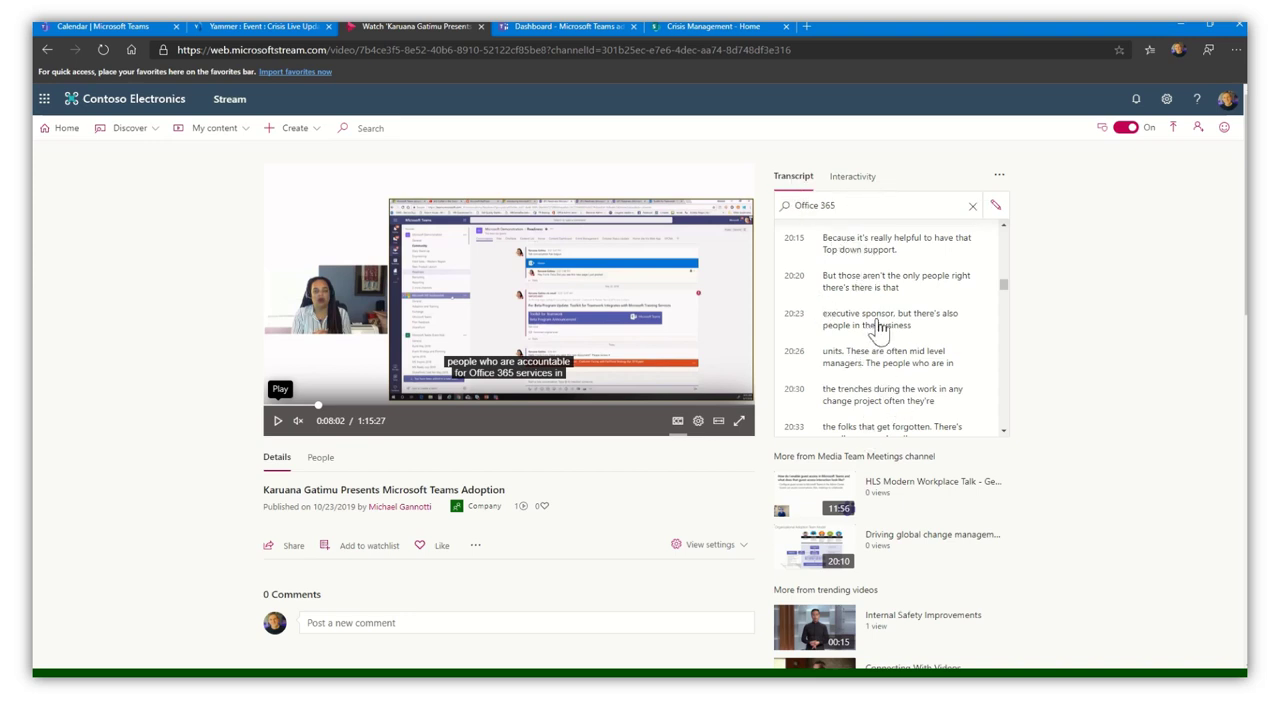
- Start adding a Forms form, view the People timeline, cancel it, and return to Transcript
left_click(862, 180)
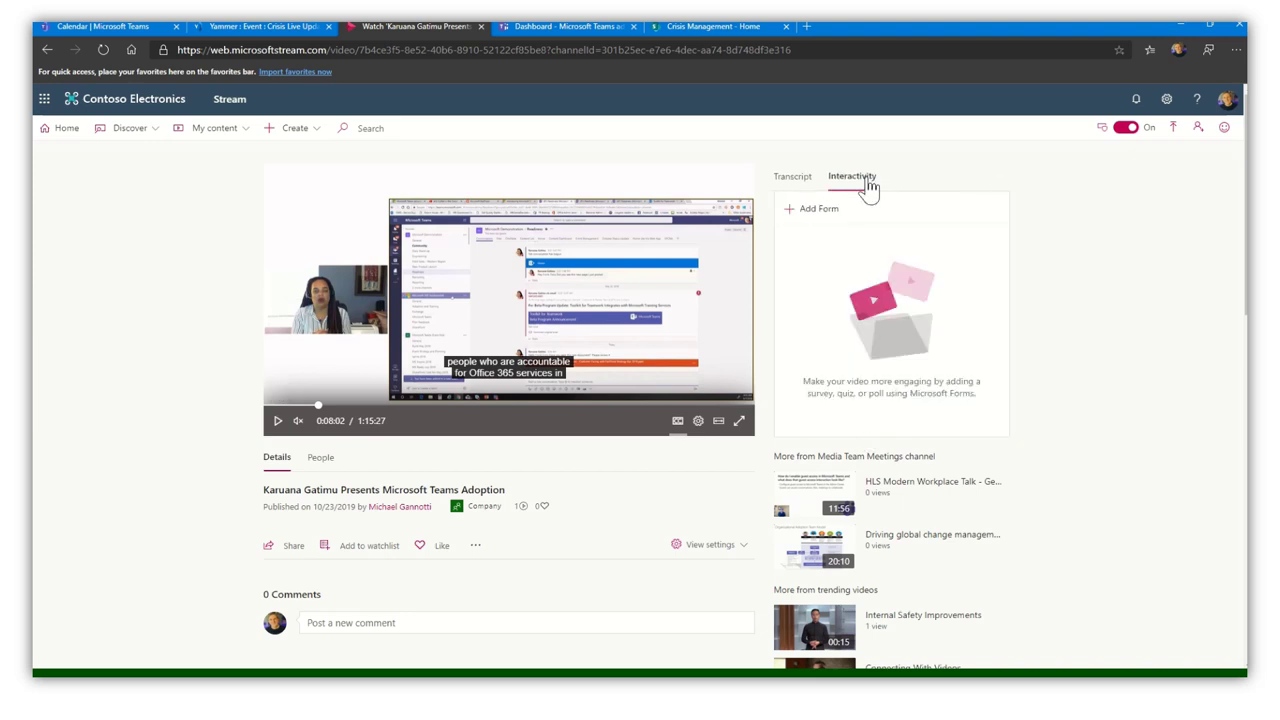
left_click(824, 212)
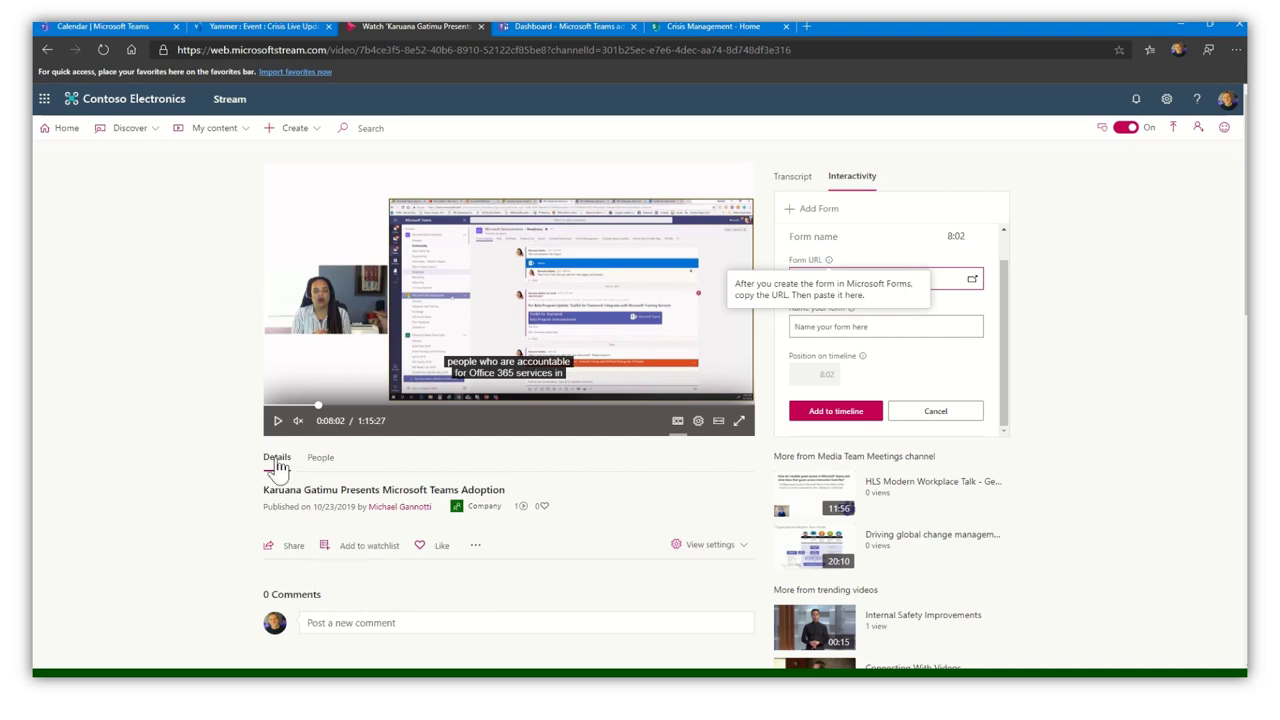
left_click(320, 460)
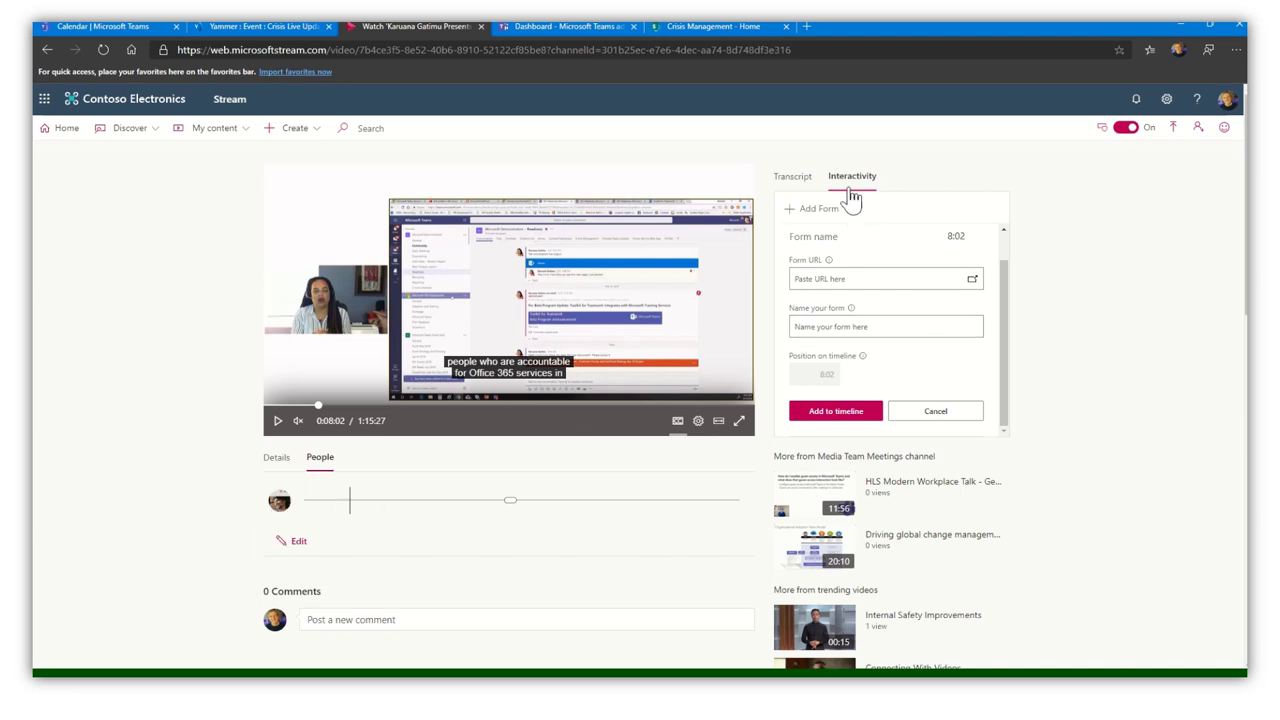
left_click(940, 415)
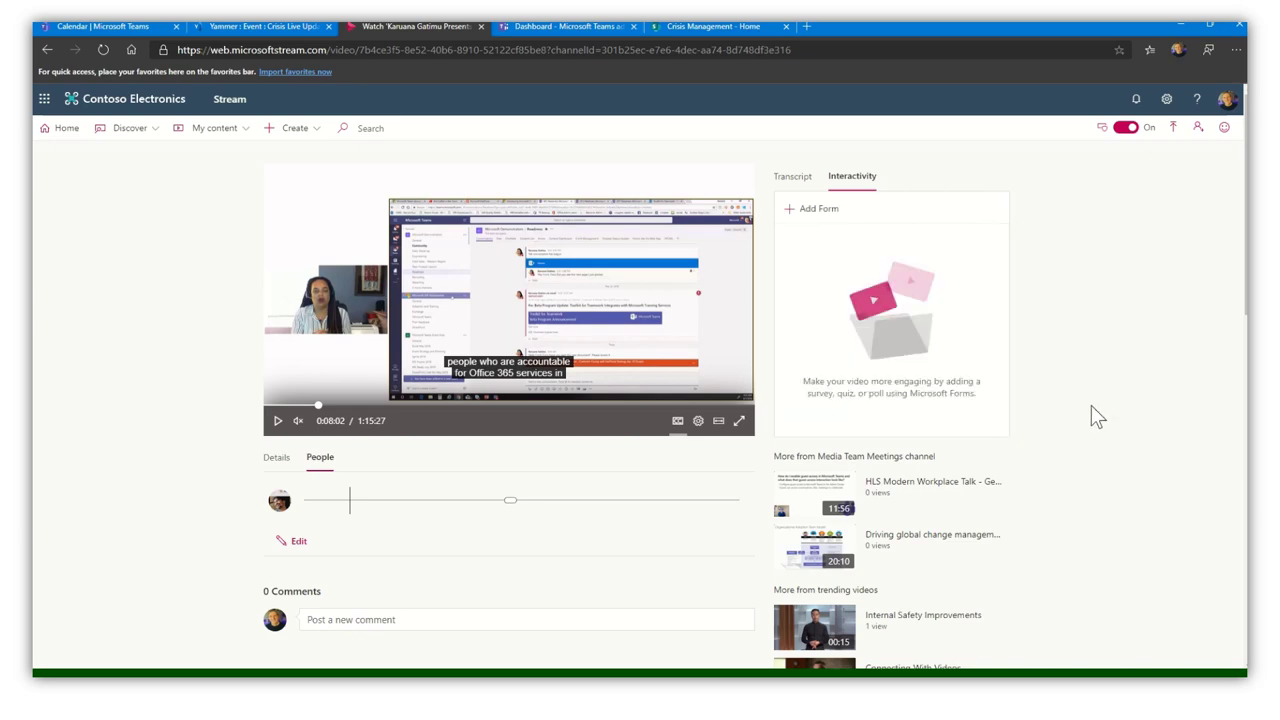
left_click(792, 180)
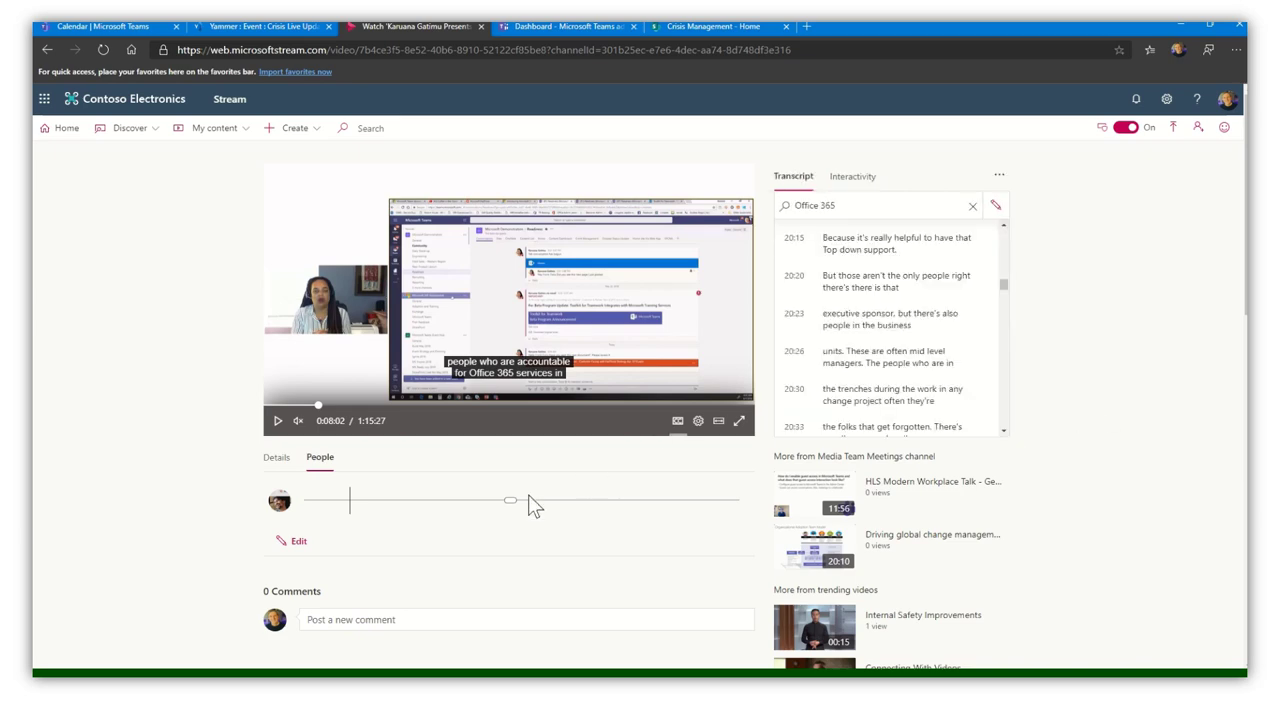
scroll(509, 566, "down", 1)
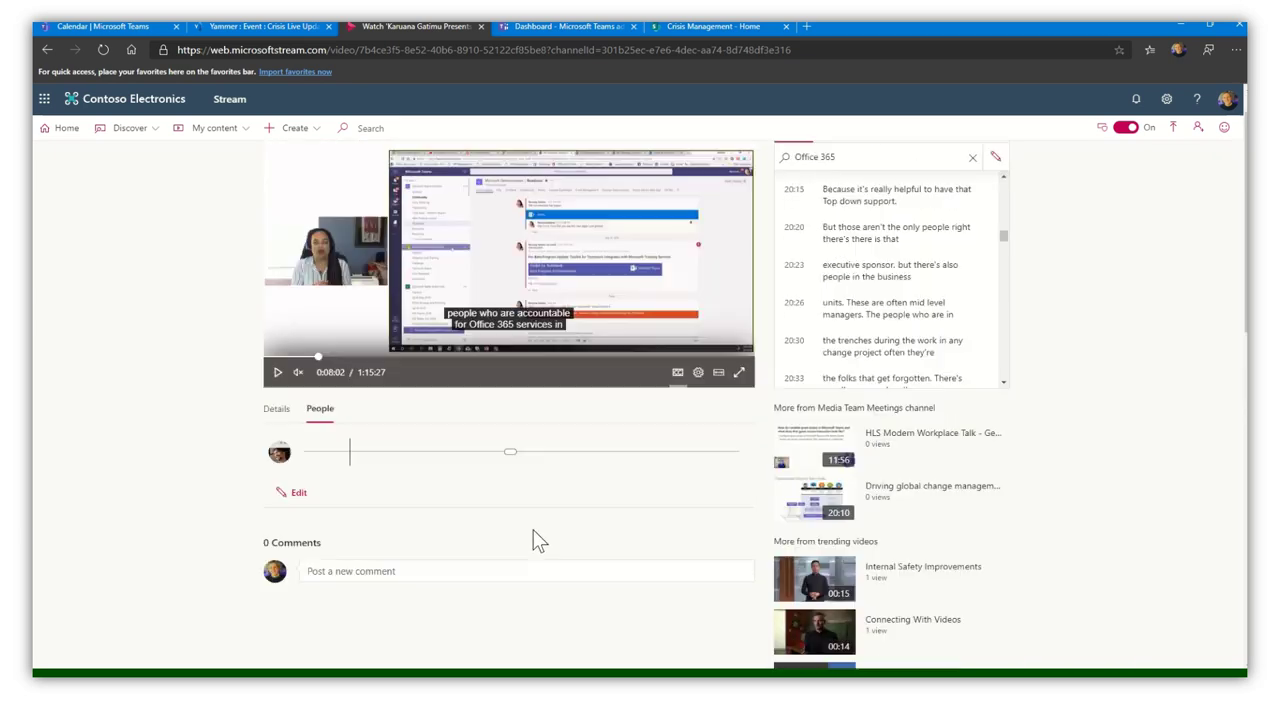
scroll(533, 540, "up", 1)
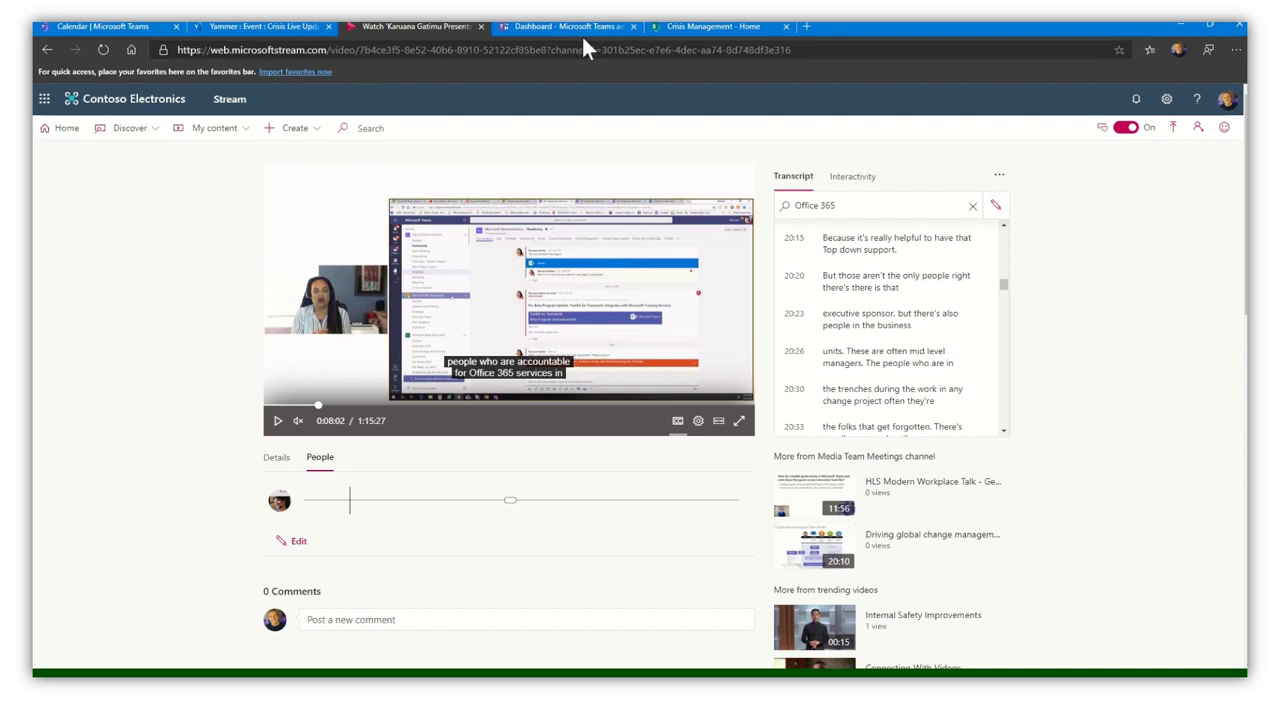
- Pass through the admin dashboard and Yammer pages to the Teams March 9–13, 2020 calendar
left_click(551, 26)
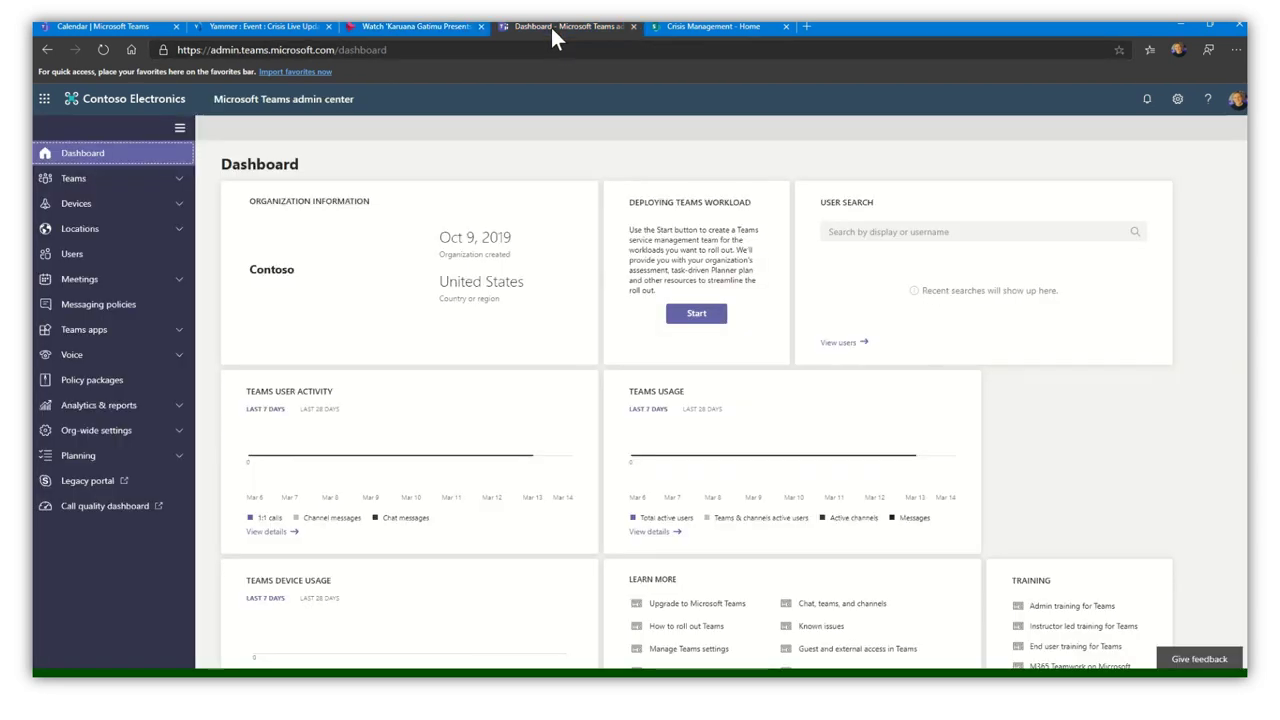
left_click(267, 27)
left_click(101, 24)
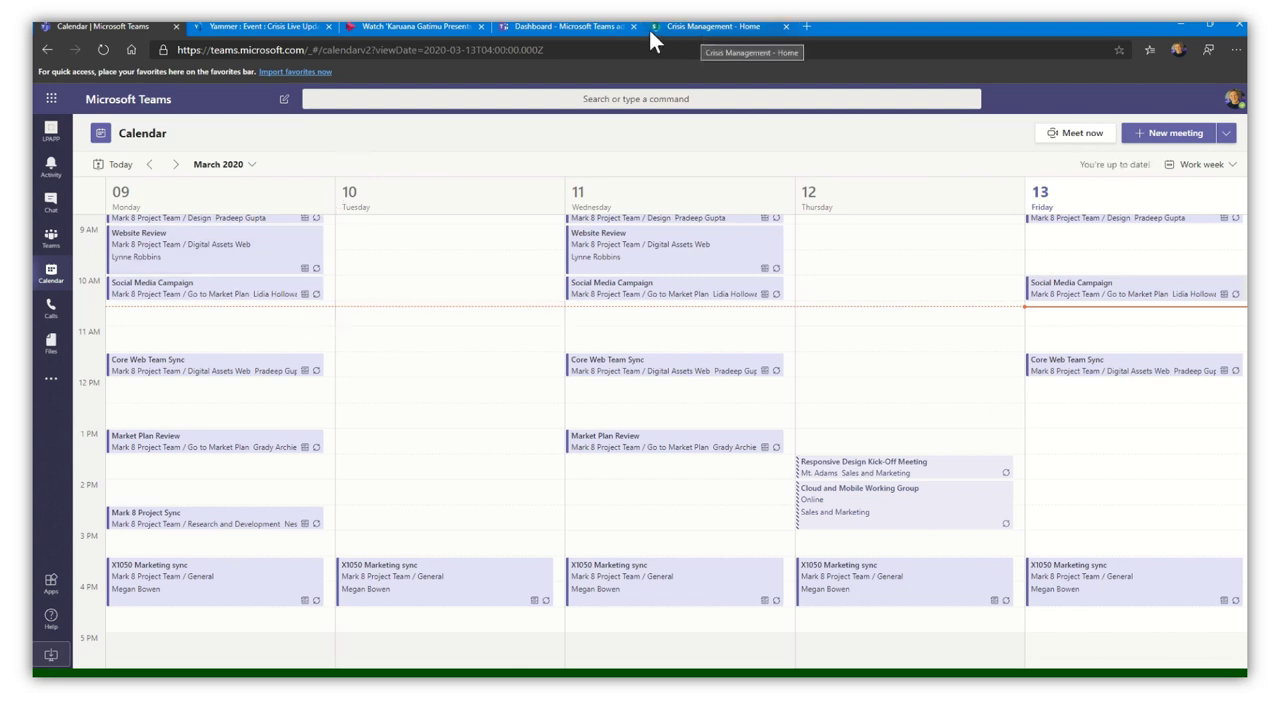
- Show the Crisis Management SharePoint site with the CEO live event scheduled for today
left_click(677, 27)
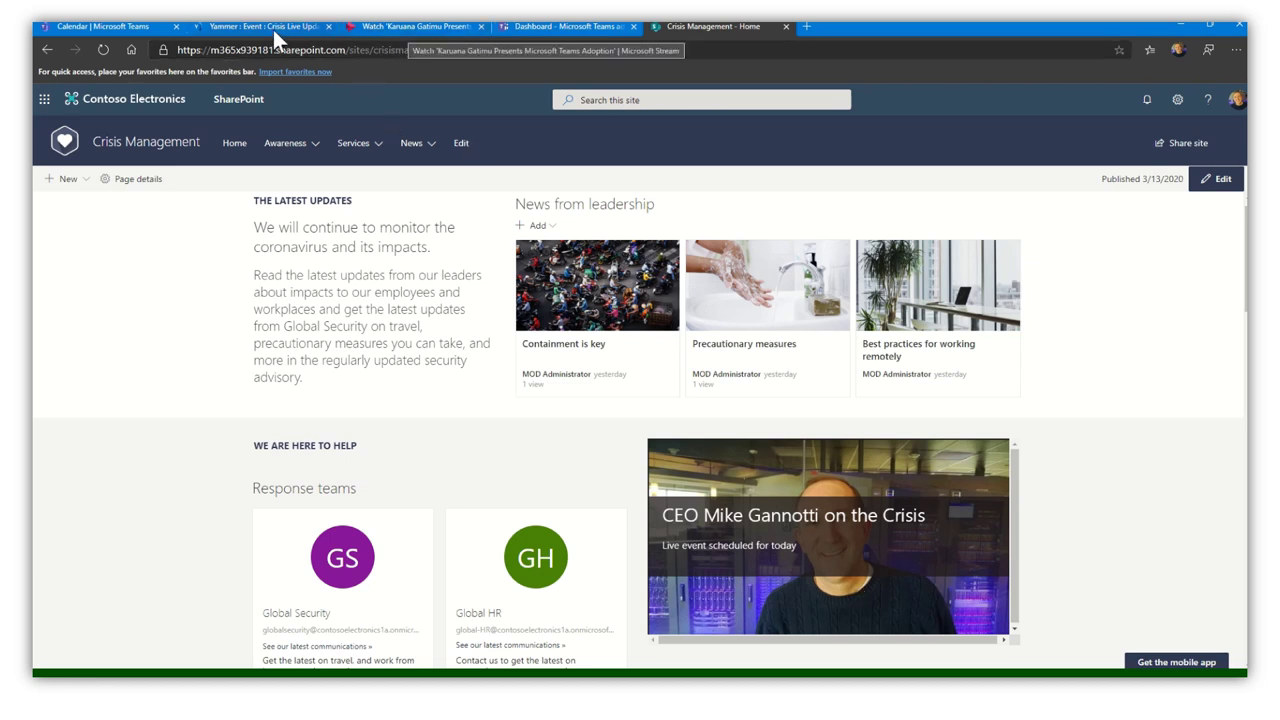
- Open Microsoft Stream's Admin settings from the settings gear
left_click(415, 25)
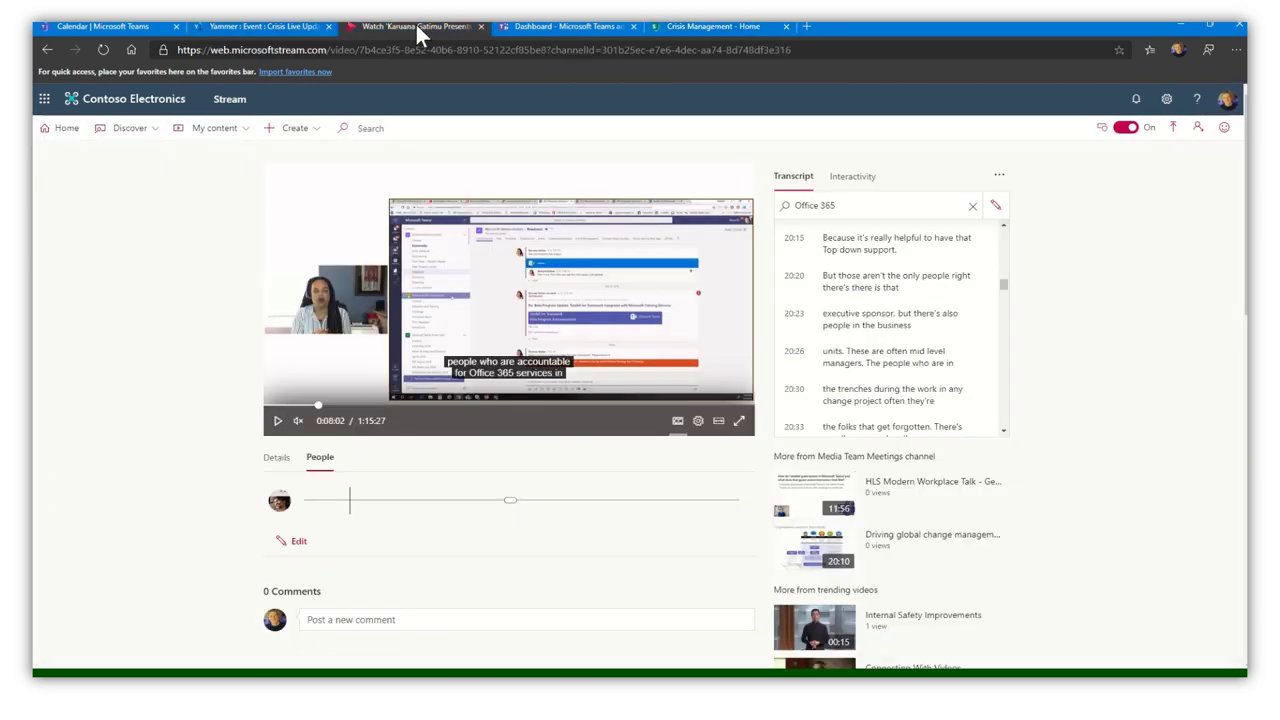
left_click(1167, 102)
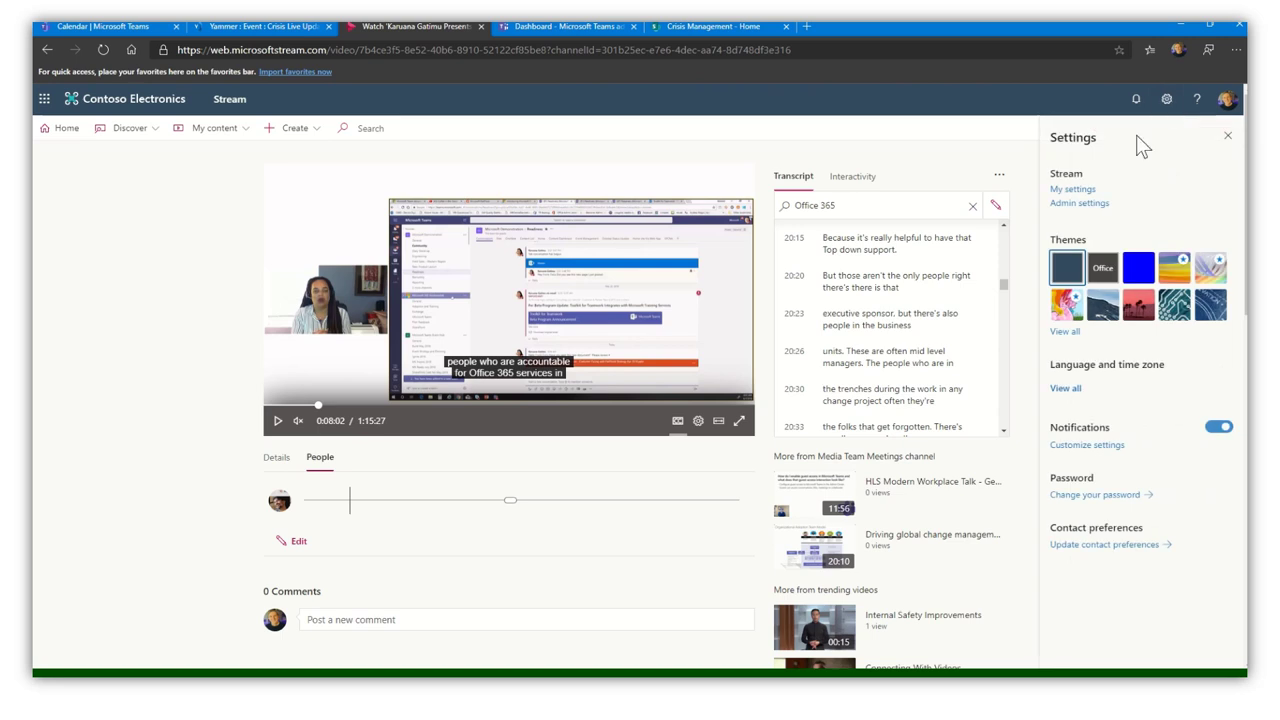
left_click(1088, 203)
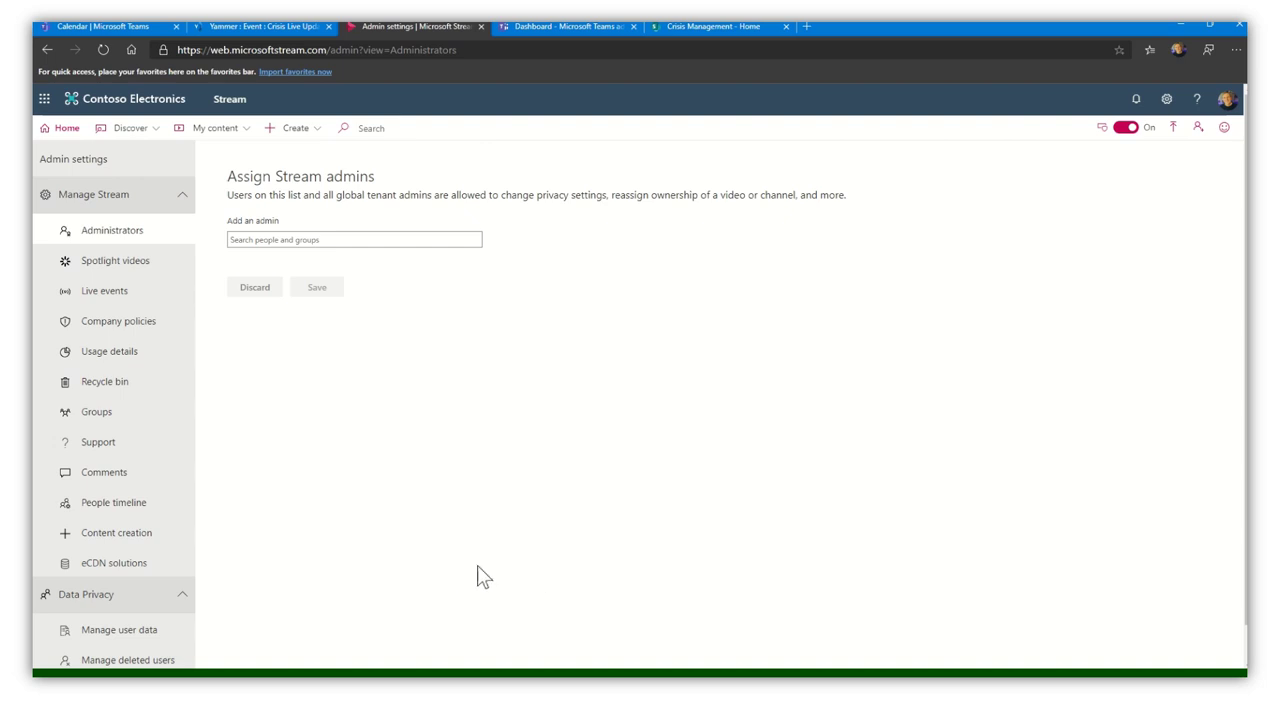
- Enable a third-party eCDN solution and list providers Hive Streaming, Kollective and Ramp
left_click(150, 565)
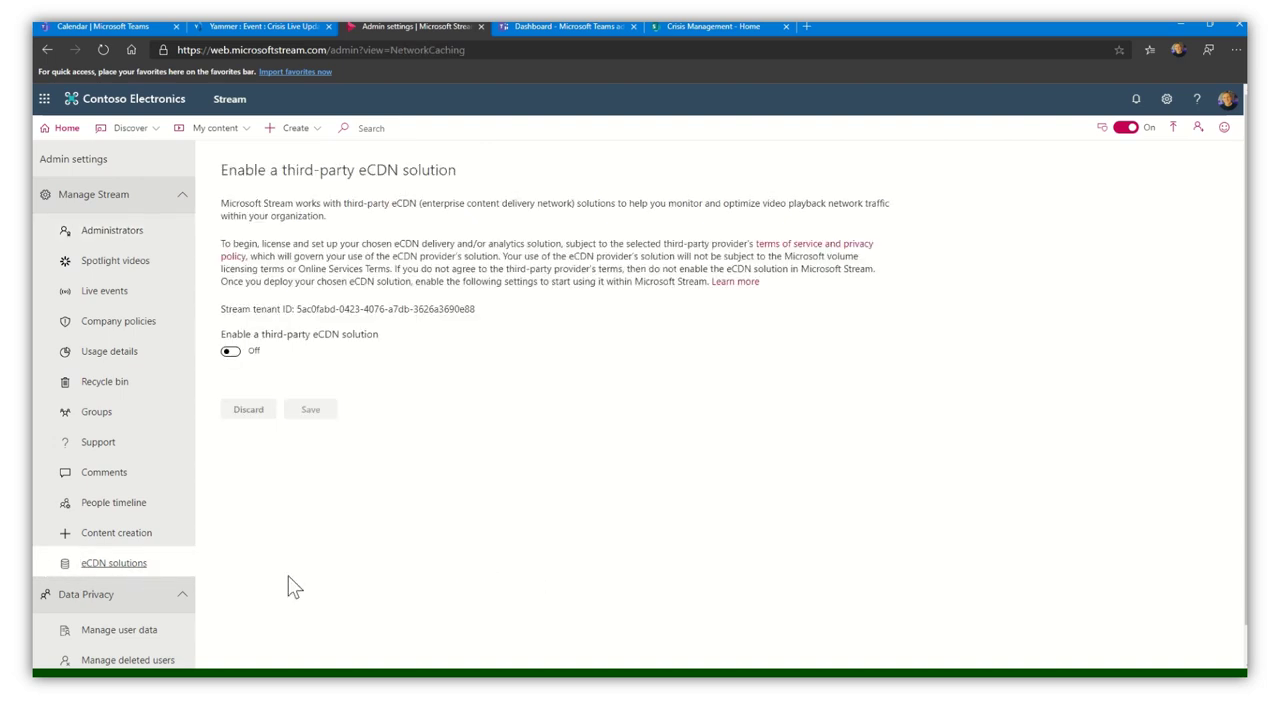
left_click(231, 354)
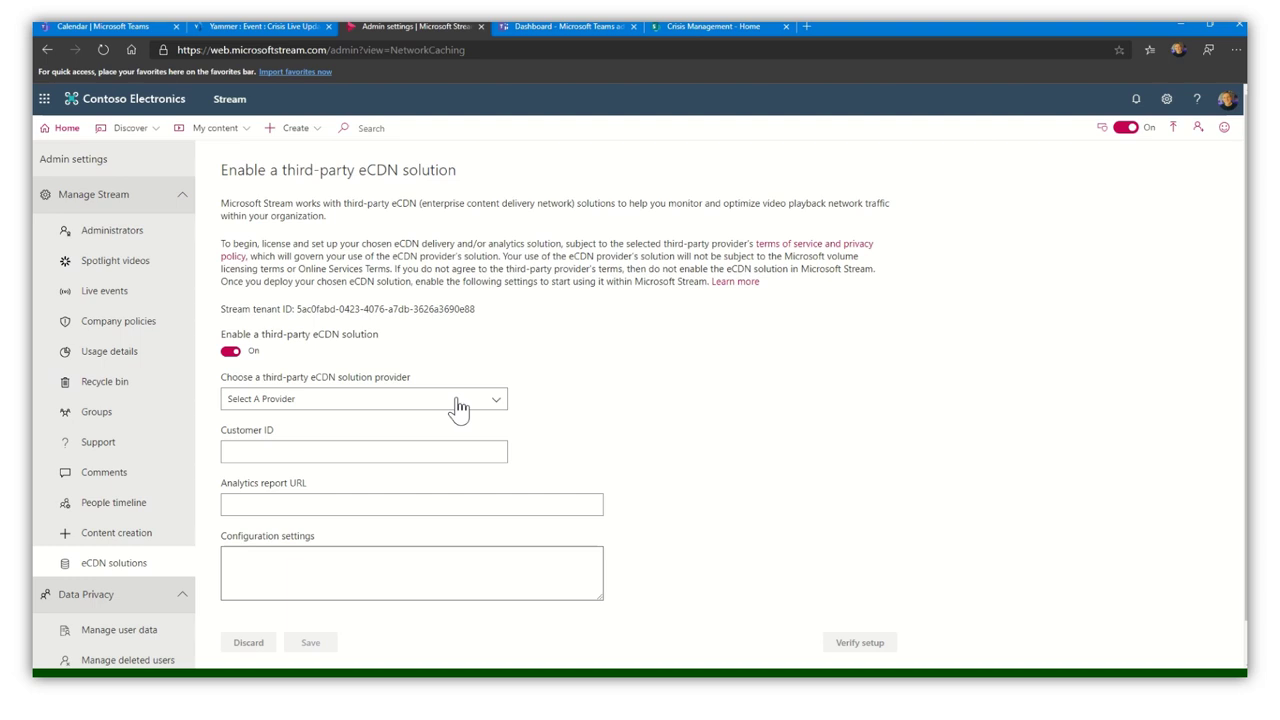
left_click(458, 405)
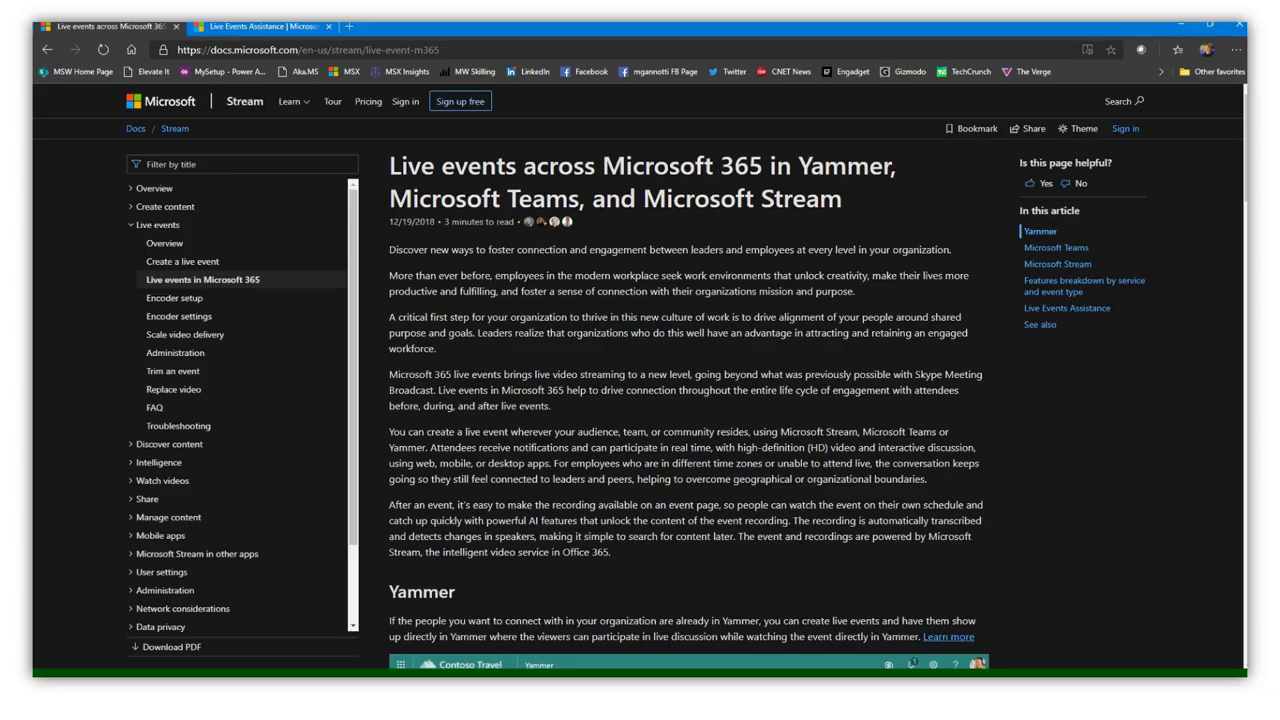
- Review the live events across Microsoft 365 article and expand Administration in the Docs contents
scroll(566, 478, "down", 1)
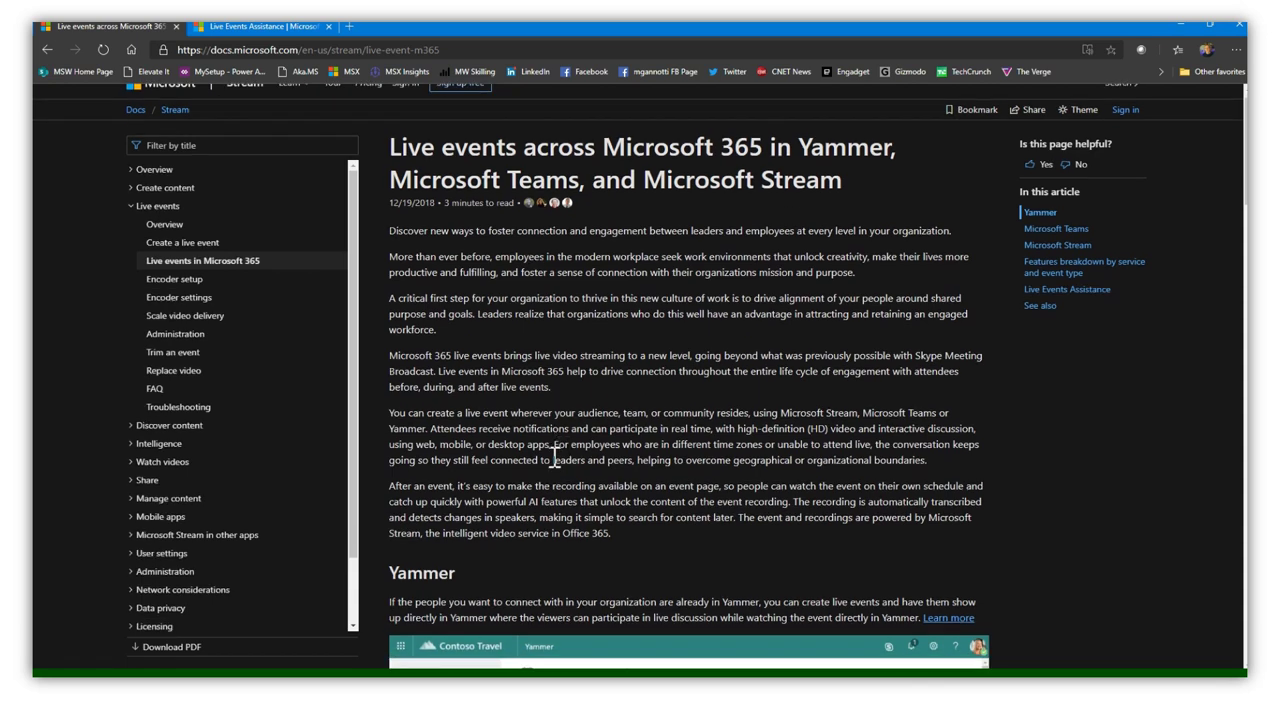
scroll(729, 412, "up", 1)
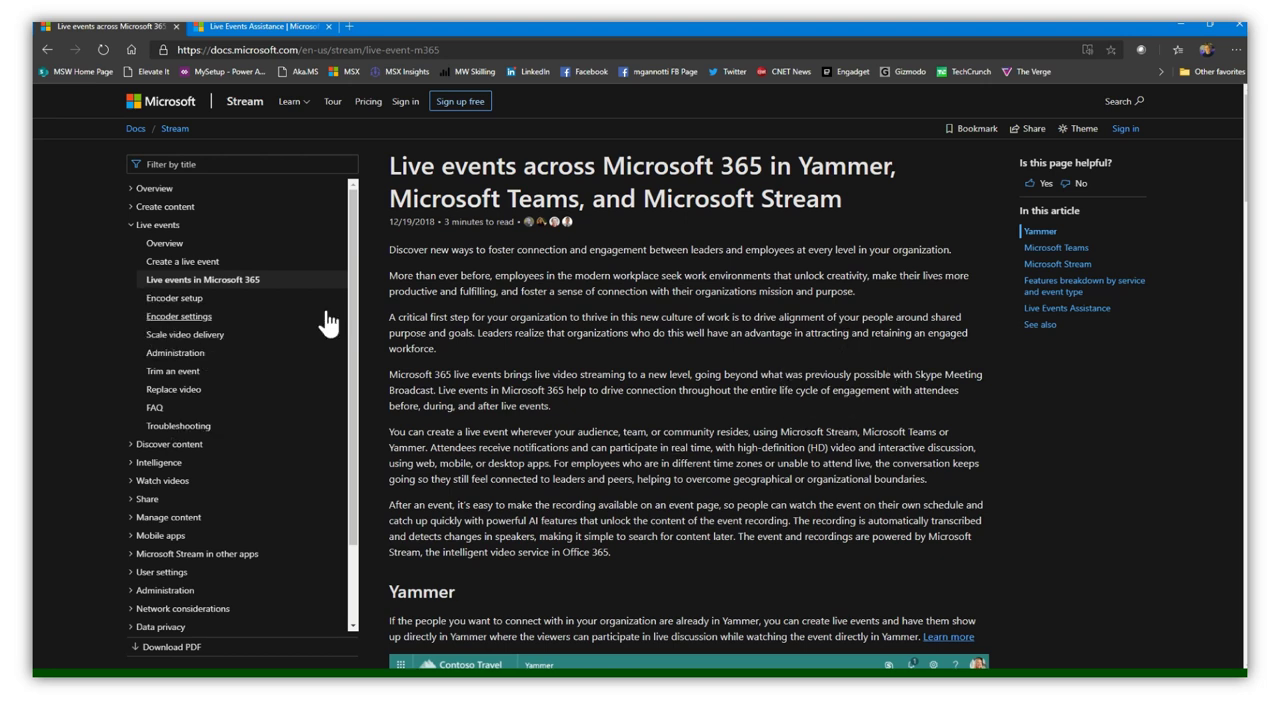
left_click(160, 590)
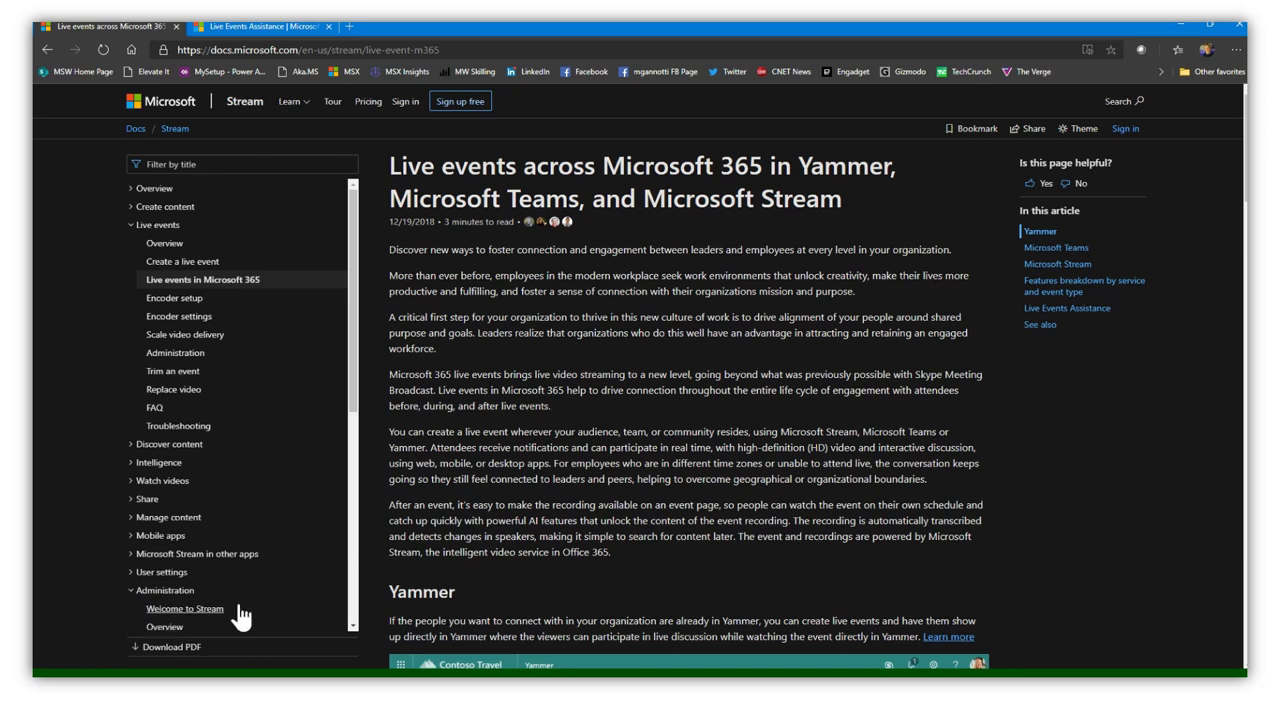
- Switch to the Microsoft 365 live events assistance page in the neighbouring tab
scroll(235, 600, "down", 2)
scroll(306, 494, "up", 2)
left_click(251, 28)
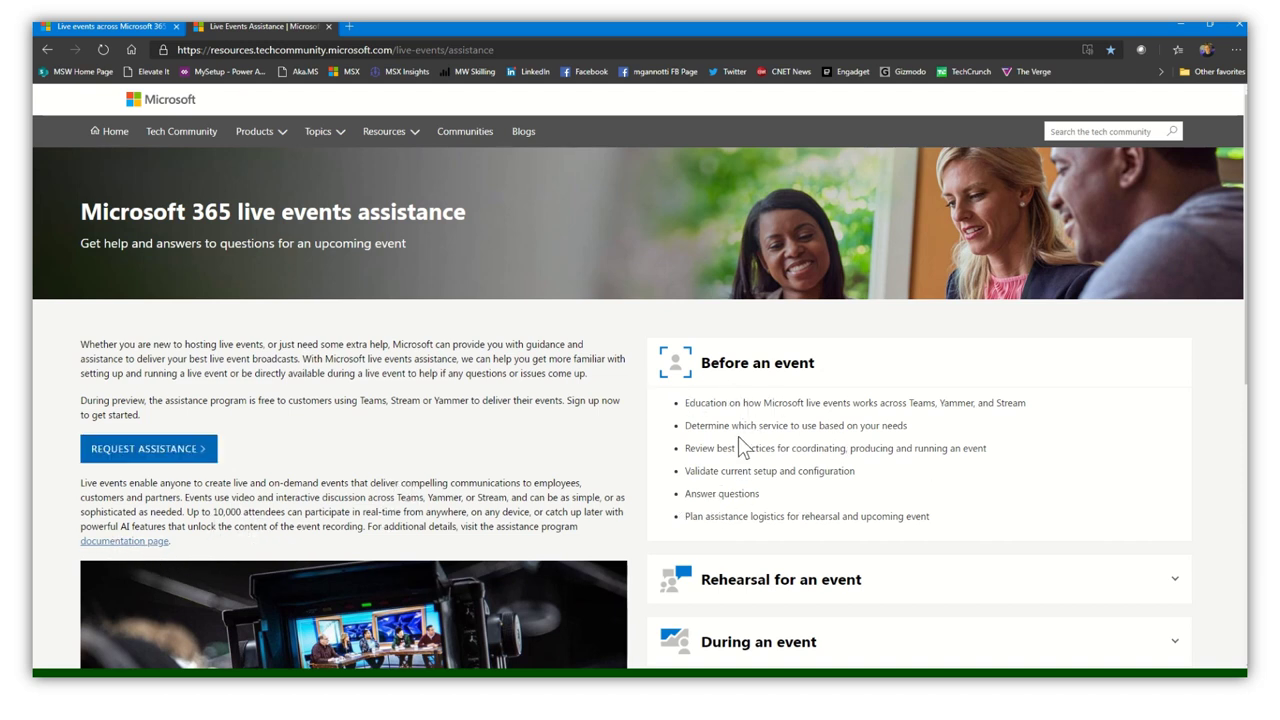
- Expand the Rehearsal, During an event and After an event sections of the assistance page
scroll(780, 420, "down", 2)
left_click(834, 378)
left_click(806, 366)
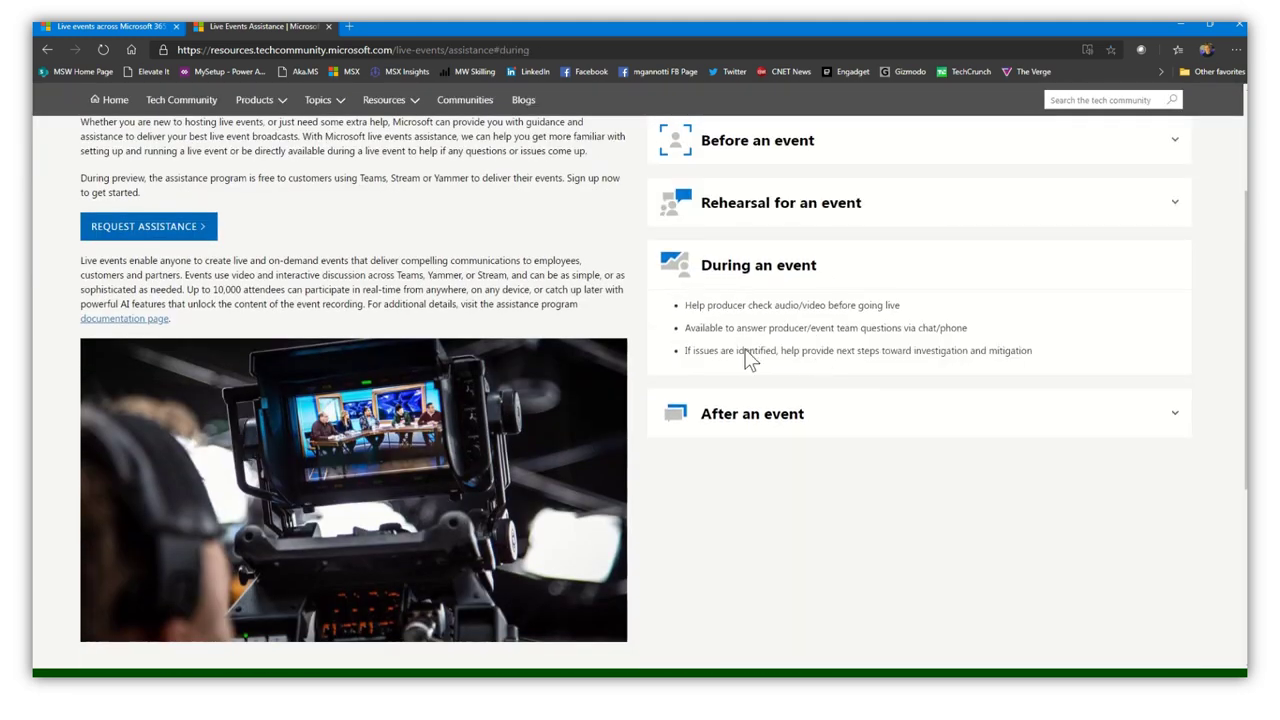
left_click(779, 426)
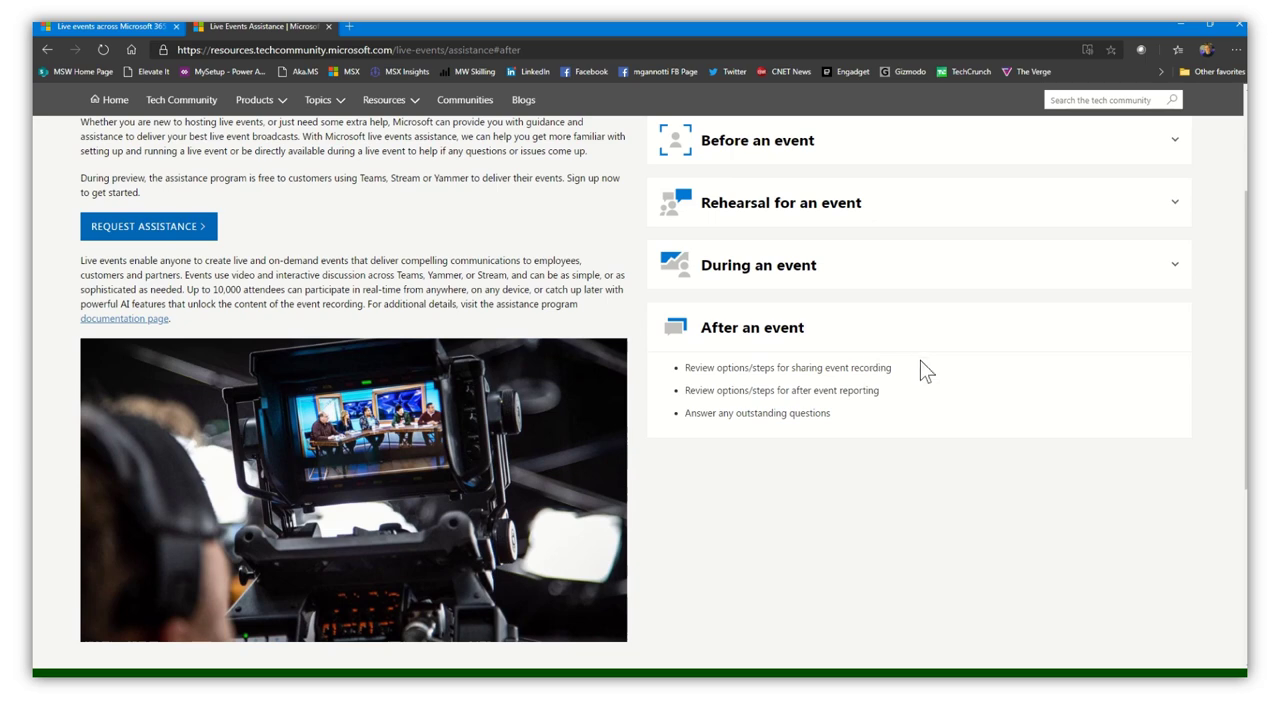
scroll(951, 466, "up", 2)
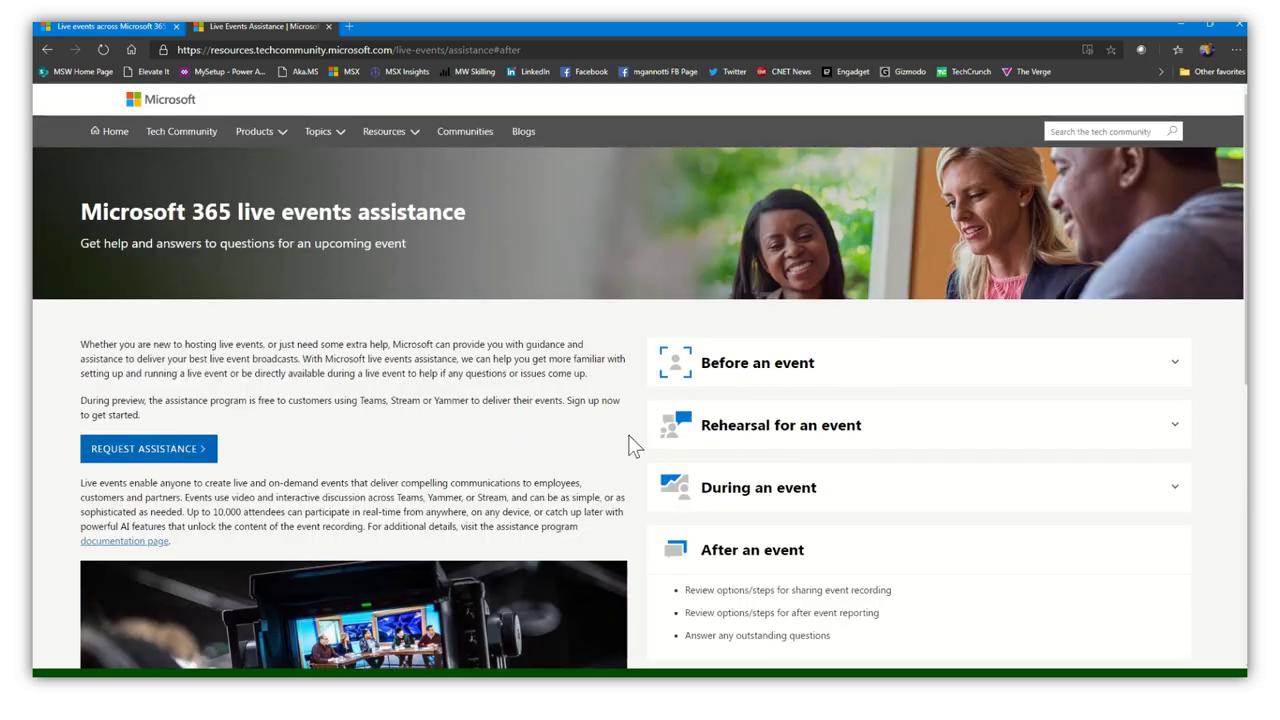